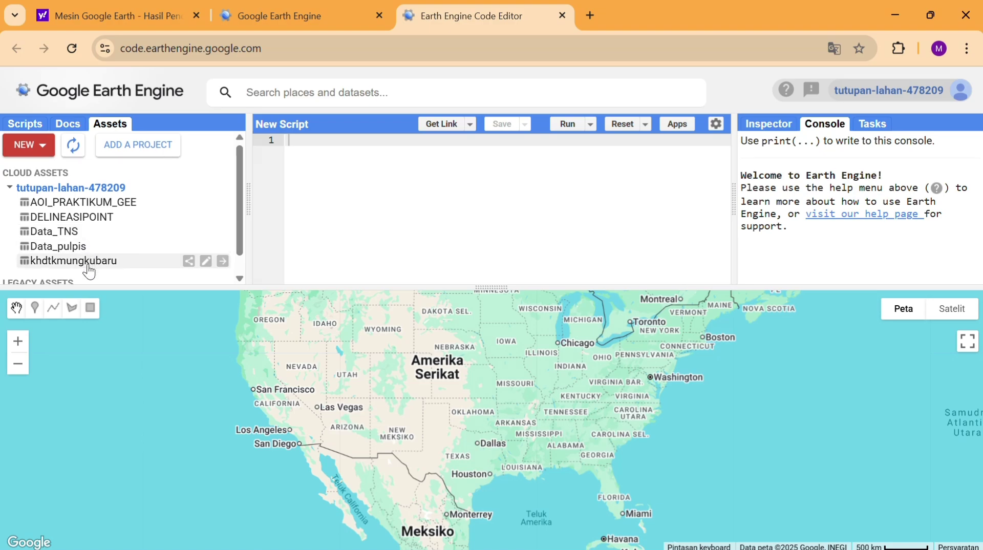
Import the Data_pulpis table asset into the script and paste the Landsat 8 NDVI vegetation density code below it
scroll(89, 270, down, 1)
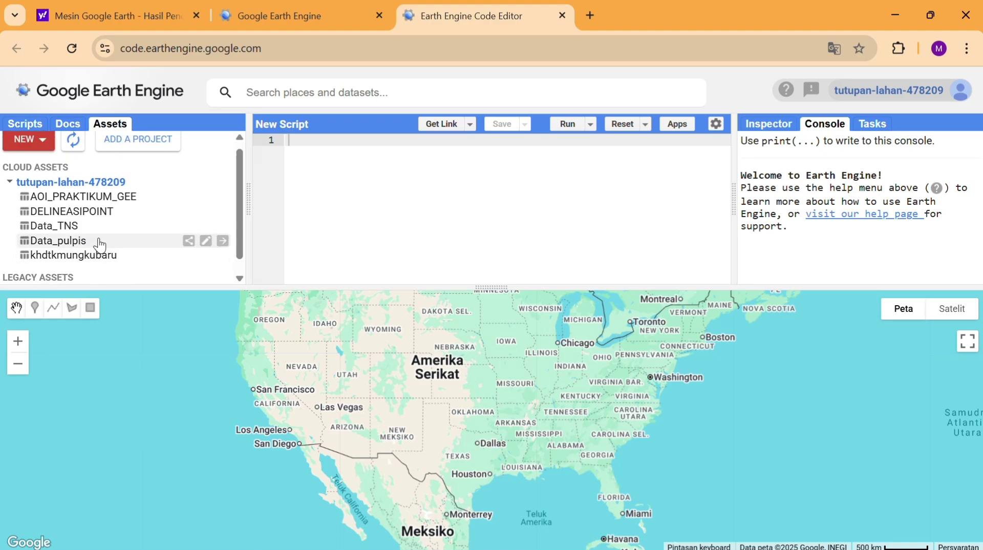
click(101, 242)
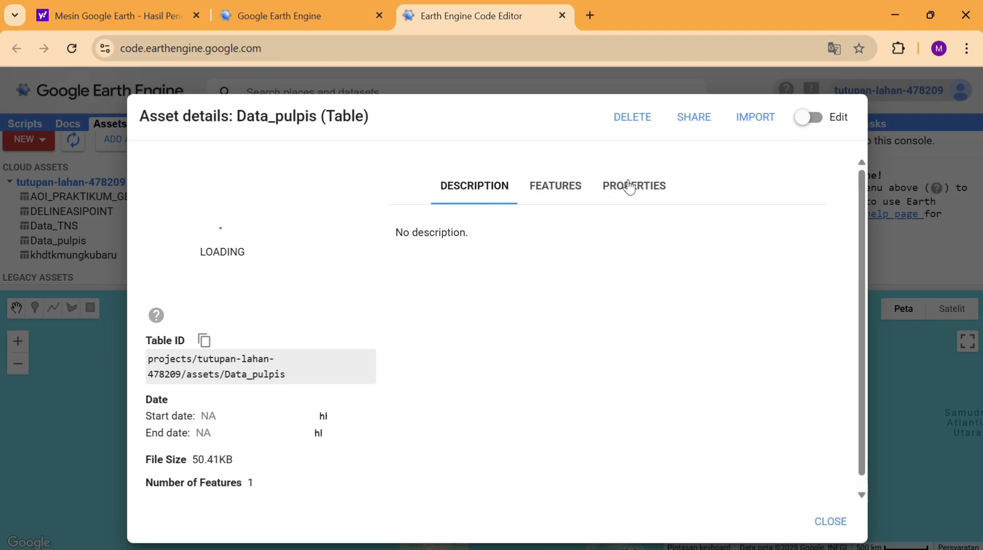
click(756, 118)
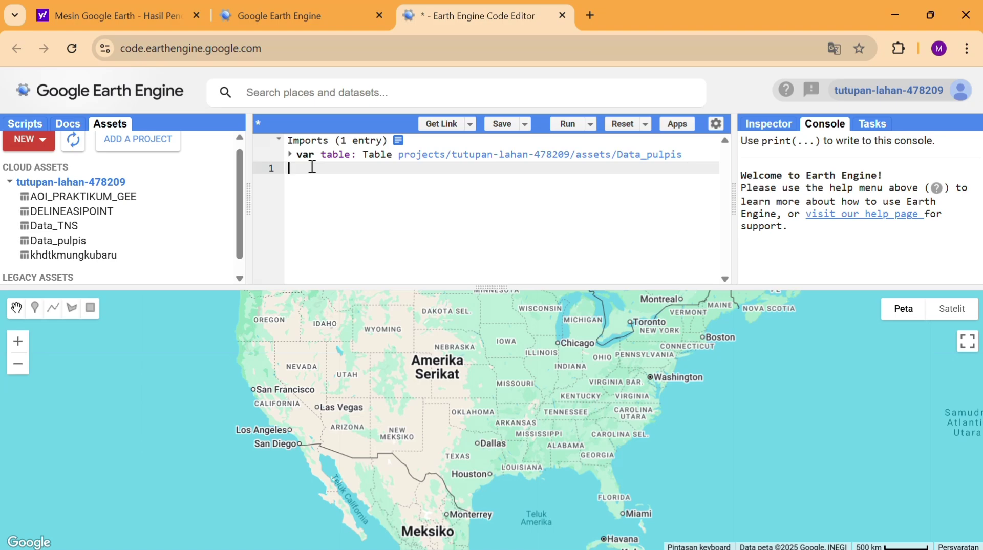
key(ctrl+v)
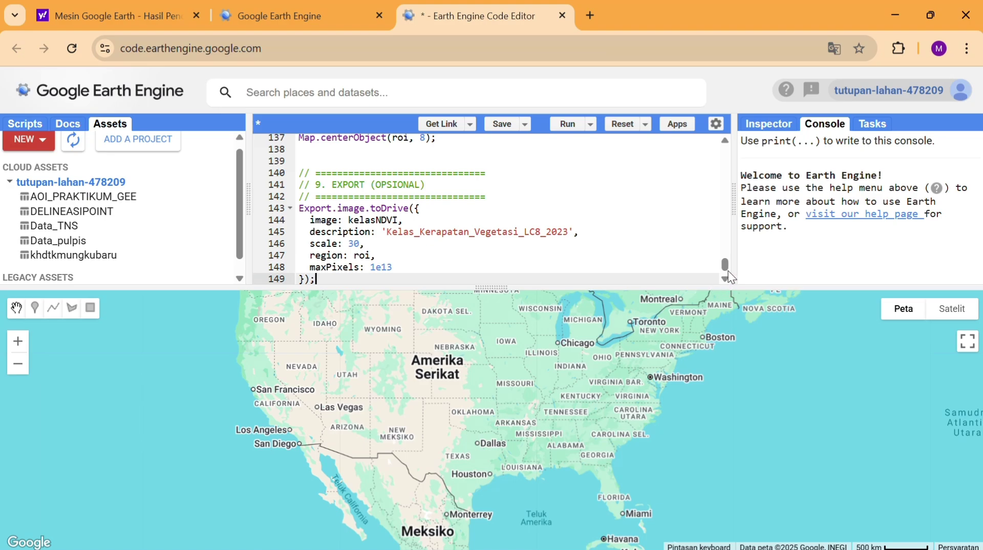
Rename the imported table variable to roi and run the script to map the NDVI vegetation density classes
drag(726, 268, 706, 120)
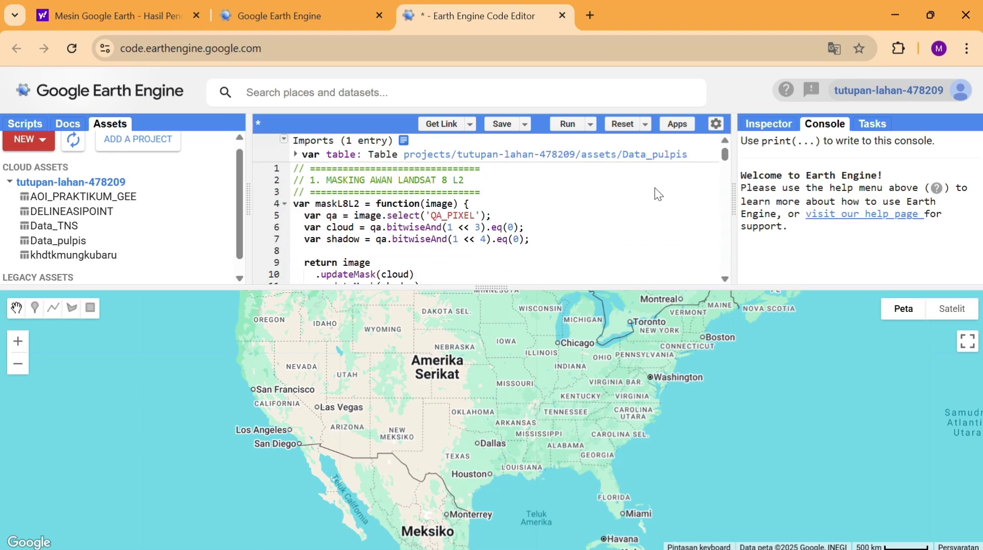
click(355, 156)
text(roi)
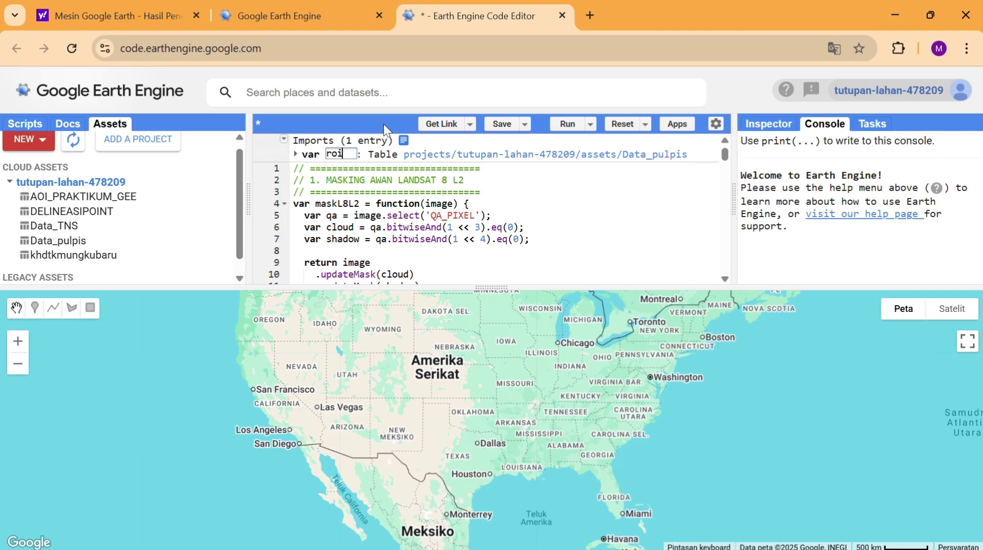
click(570, 122)
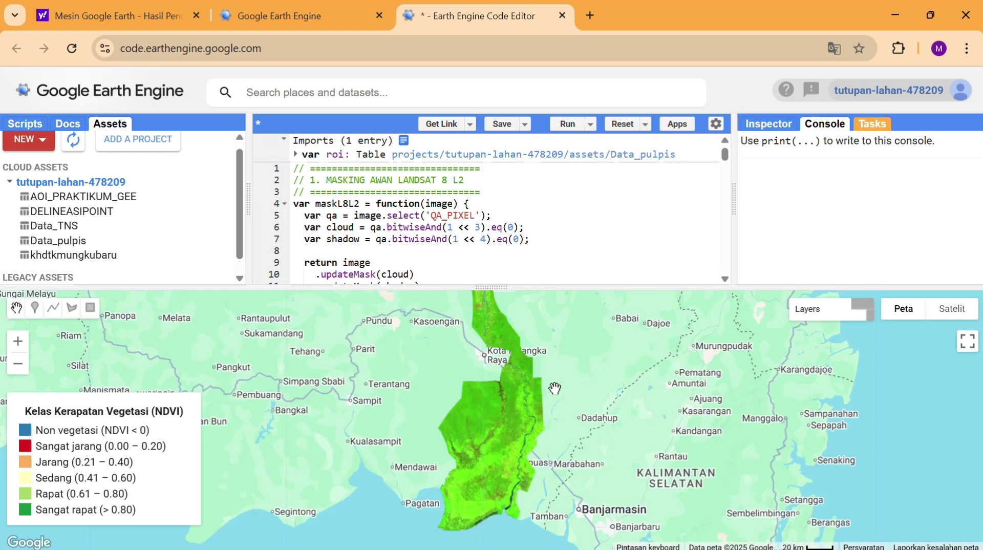
drag(543, 287, 543, 194)
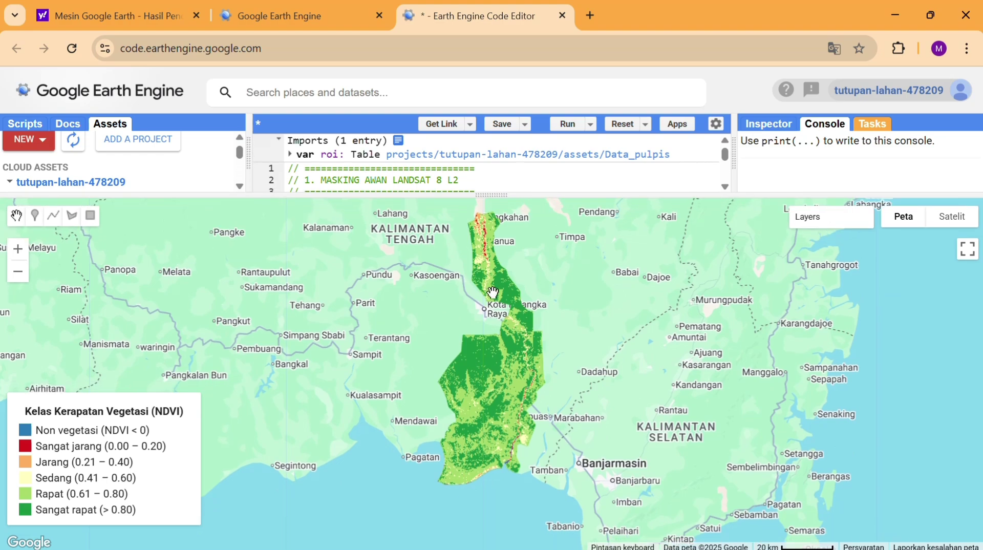
scroll(508, 291, up, 1)
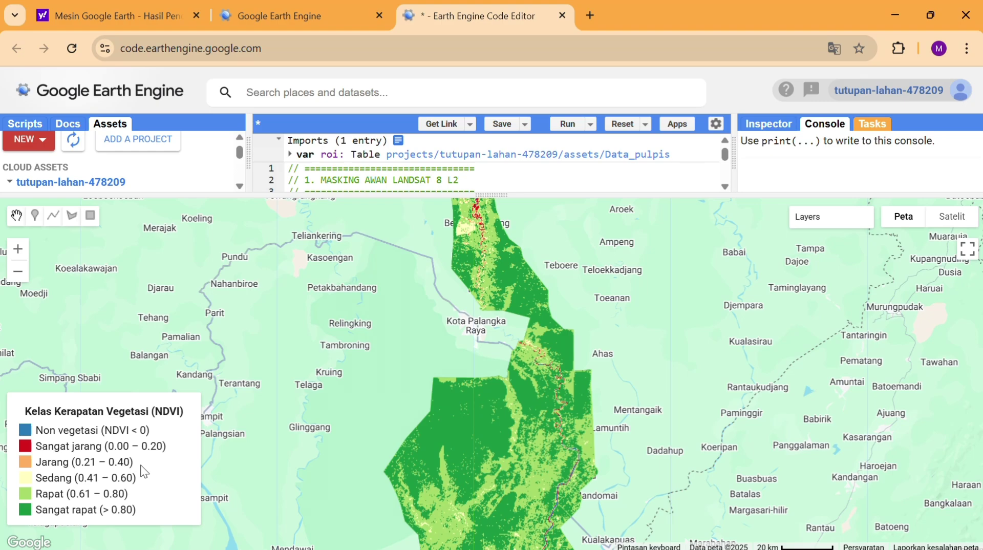
Examine the unsubmitted and submitted export tasks for the vegetation density image
click(873, 124)
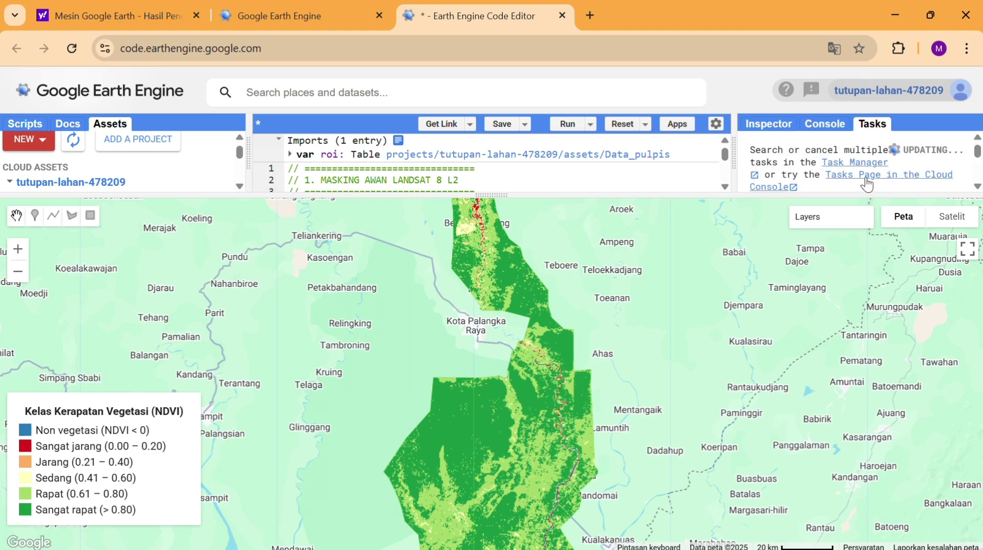
drag(849, 193, 850, 318)
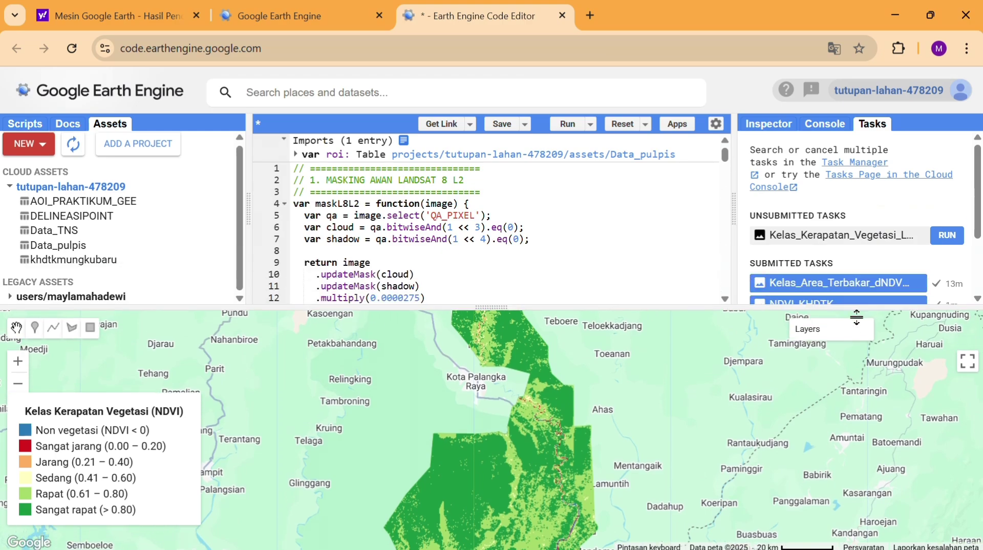
scroll(896, 284, down, 2)
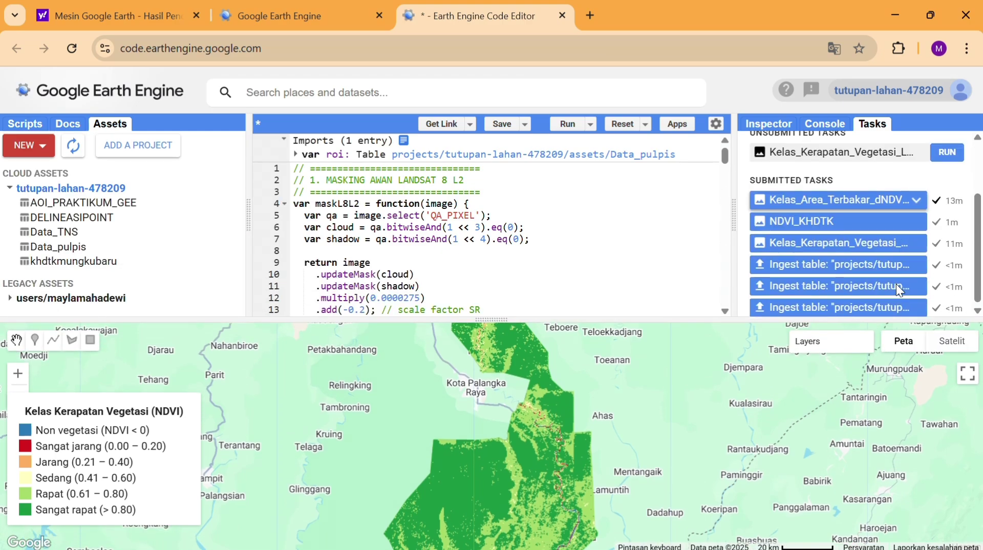
scroll(896, 284, up, 2)
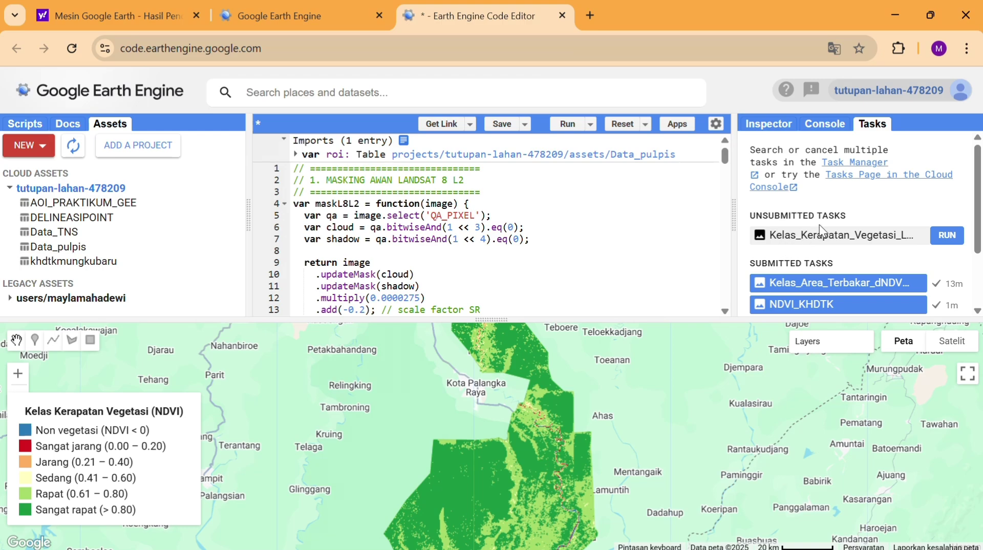
scroll(808, 291, down, 2)
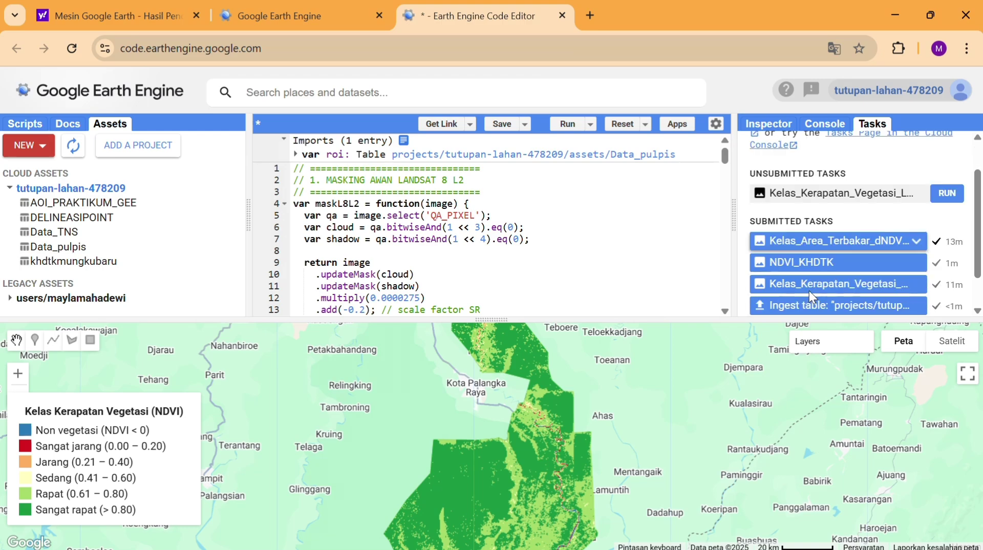
scroll(809, 291, up, 2)
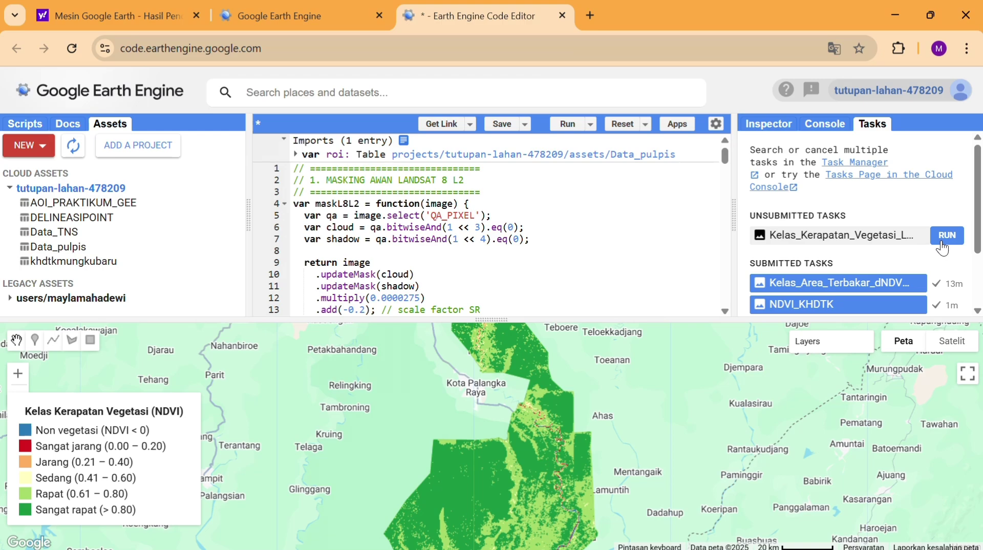
Switch to QGIS and add the raster Kelas_Kerapatan_Vegetasi_LC8_2023.tif from the Downloads folder as a layer
click(650, 535)
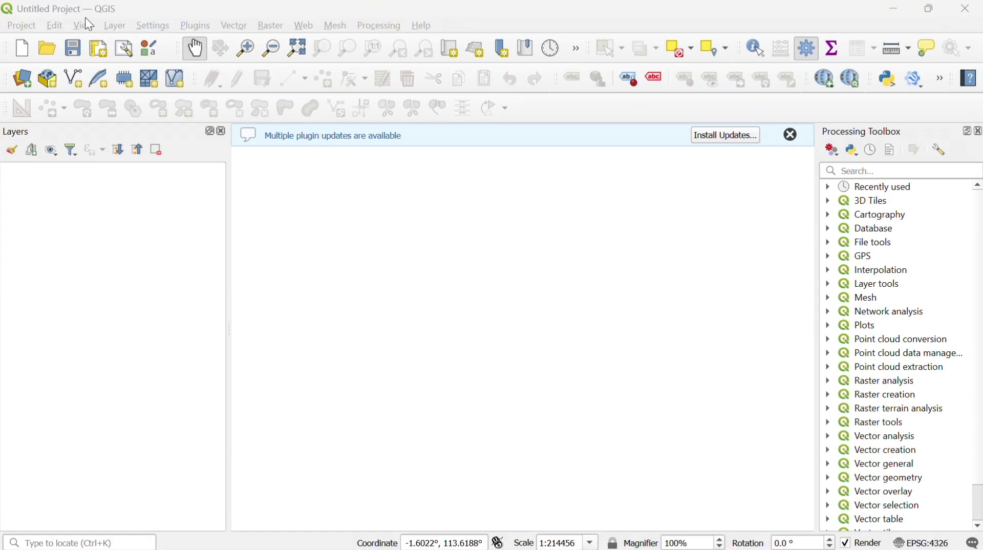
click(107, 25)
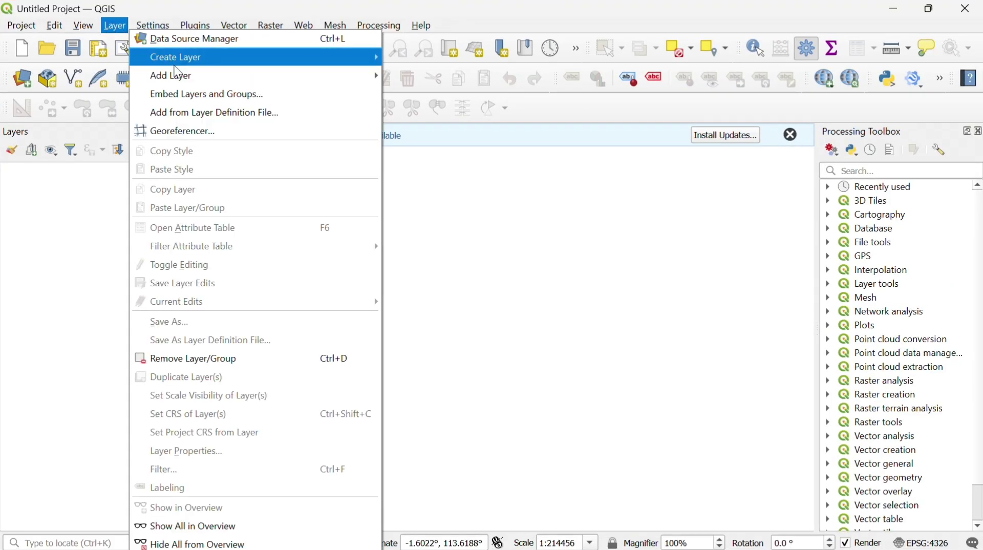
mouse_move(253, 76)
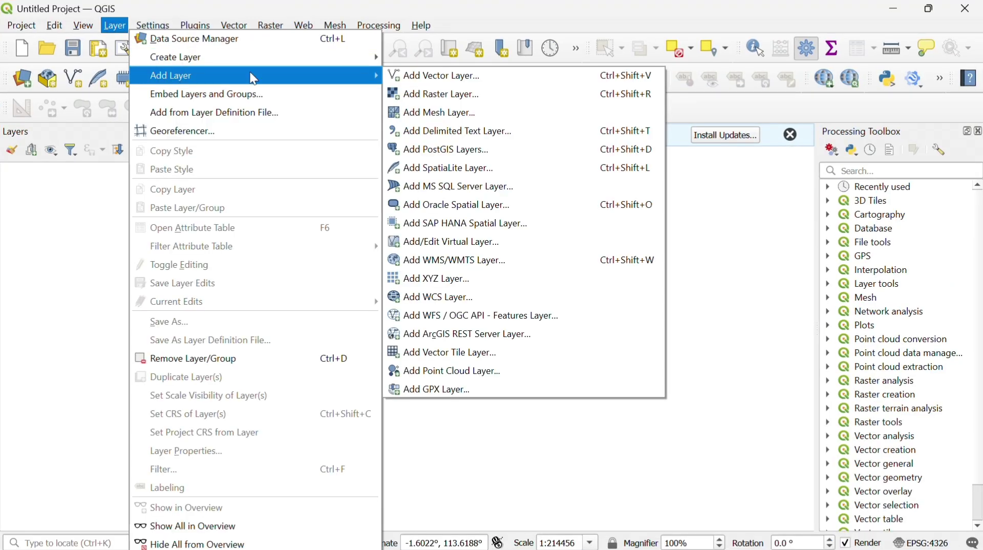
click(443, 94)
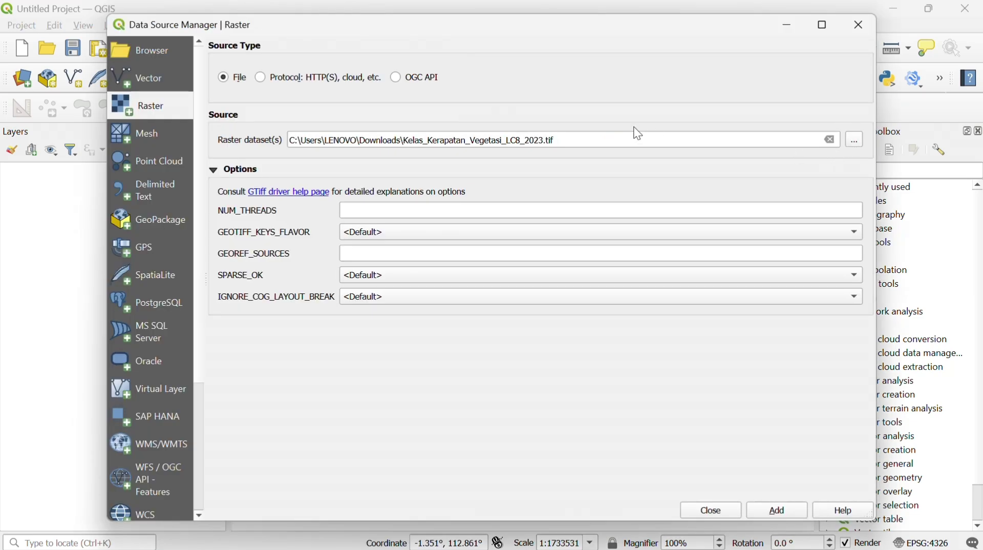
click(772, 509)
click(729, 509)
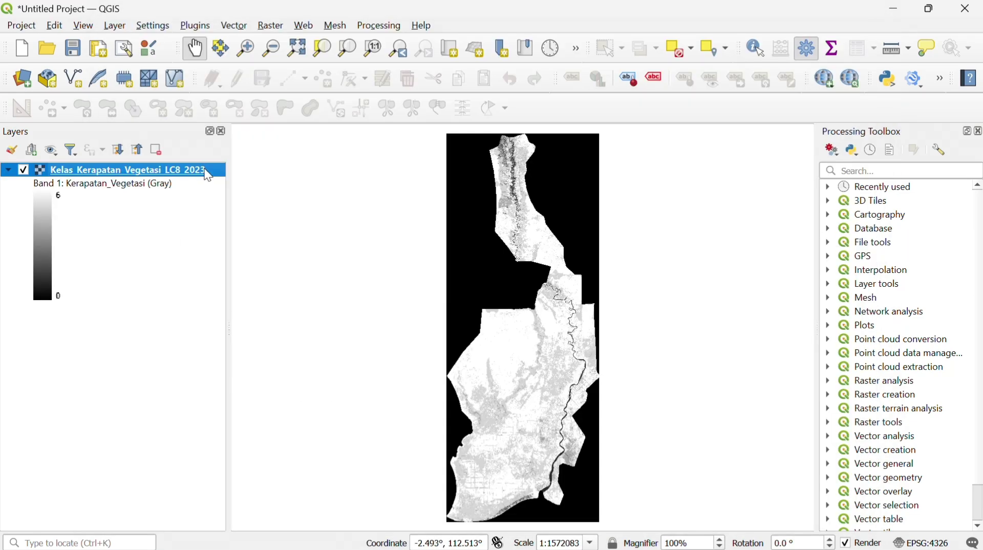
Set the additional no data value of the vegetation density raster to 0
double_click(208, 176)
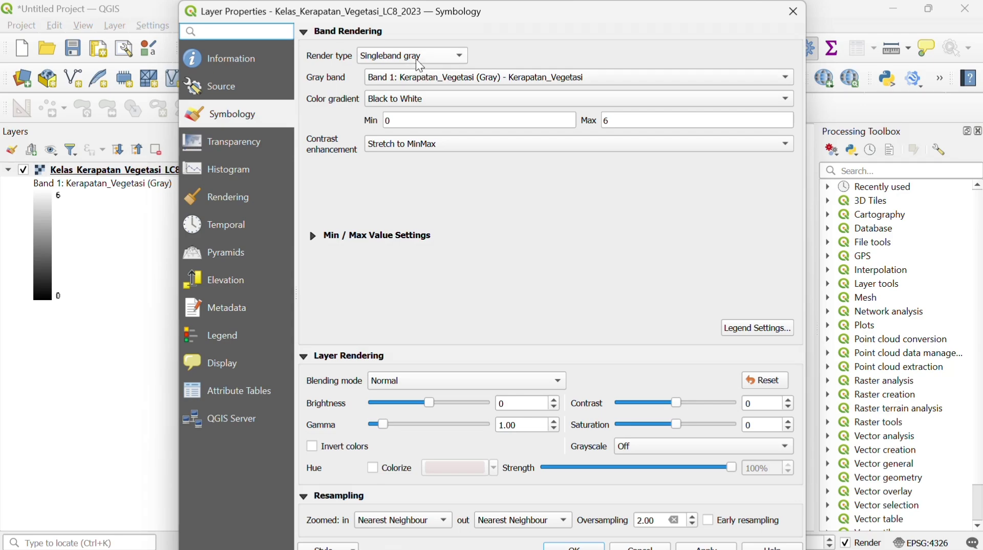
click(252, 145)
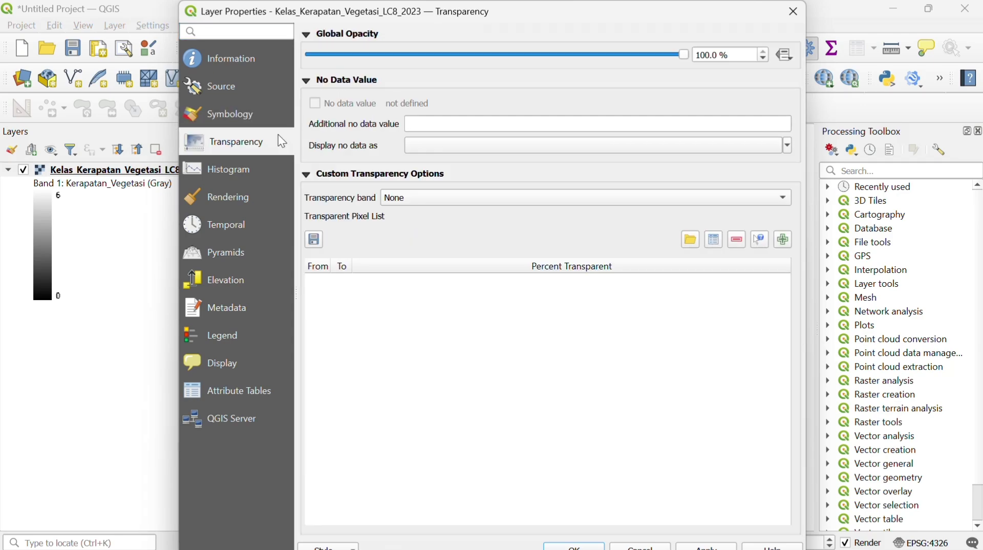
click(435, 123)
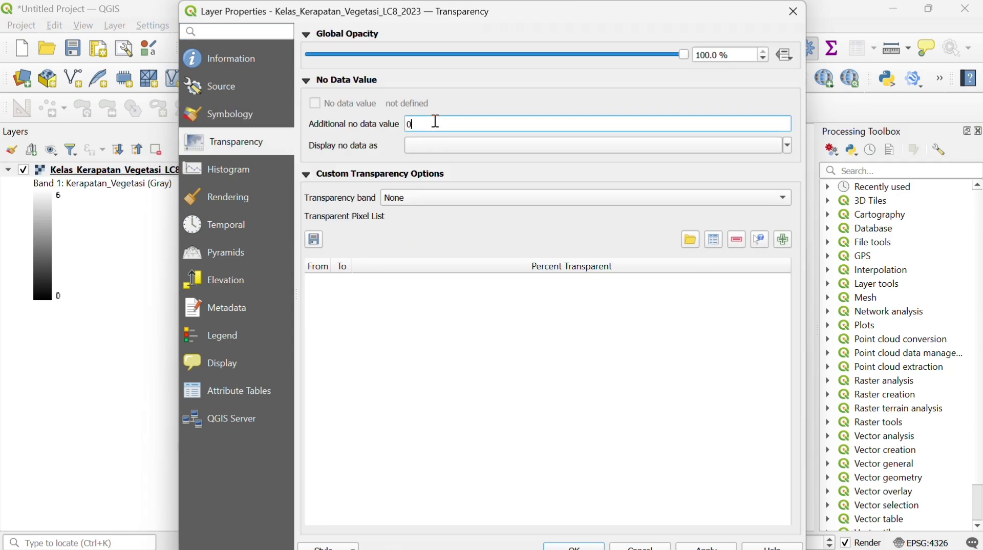
click(574, 546)
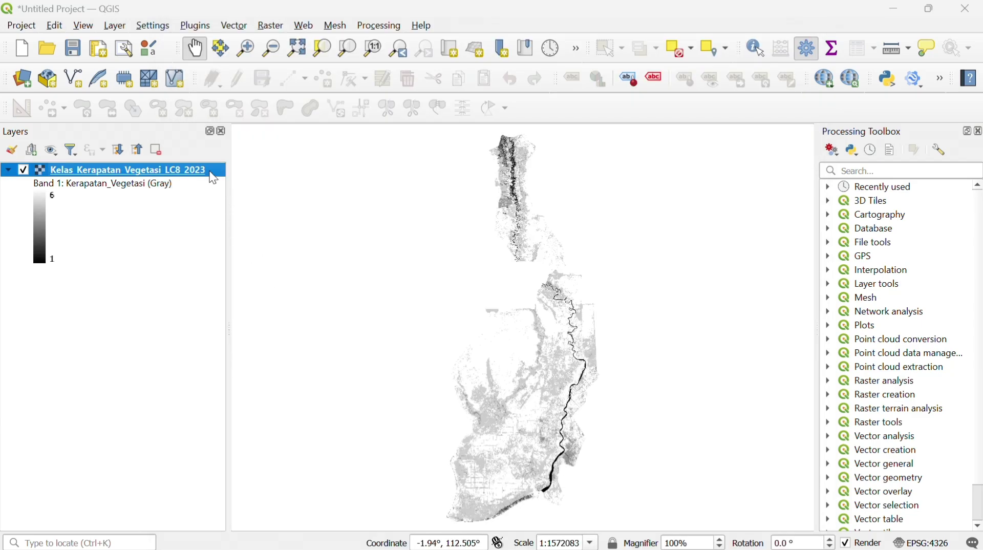
Render the raster as Paletted/Unique values with the Turbo color ramp and classify its values
double_click(214, 178)
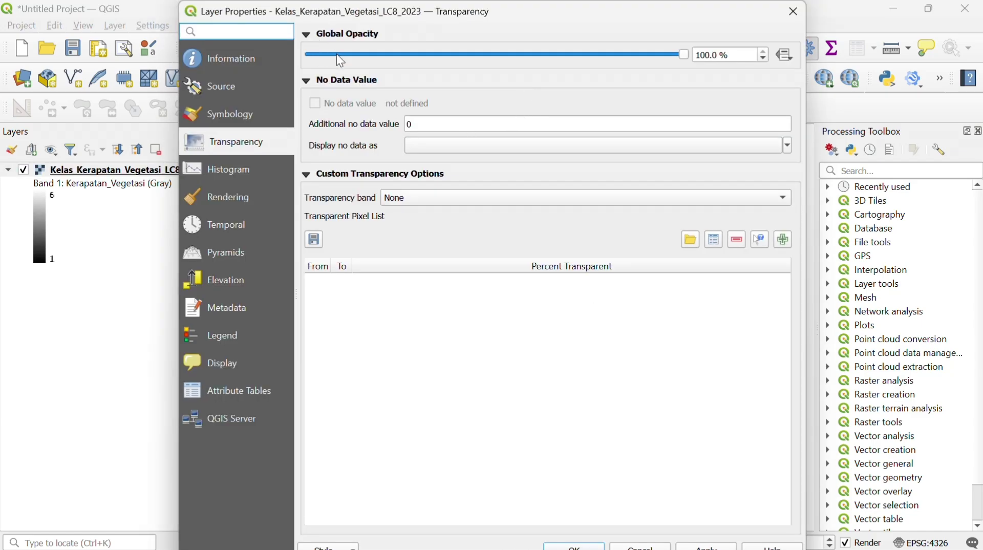
click(253, 128)
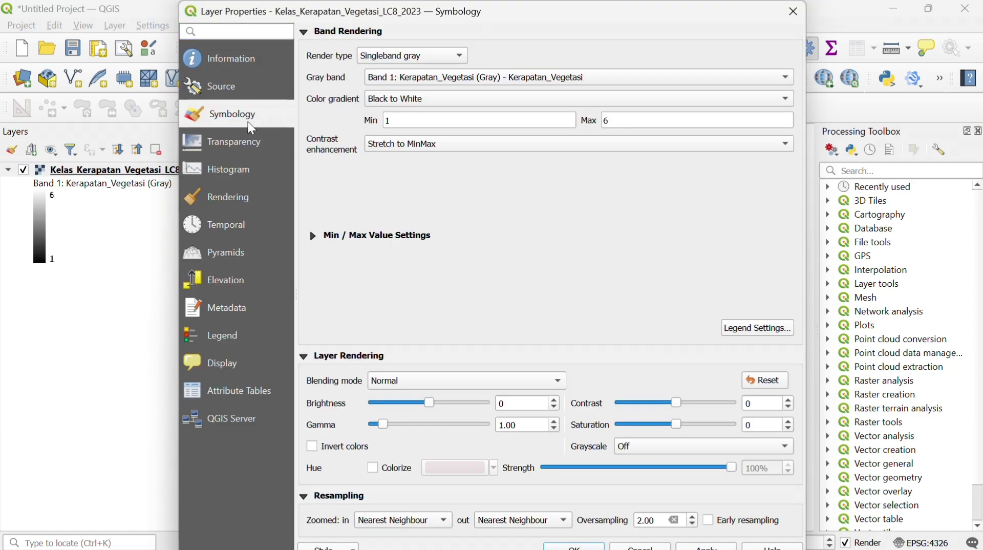
click(417, 55)
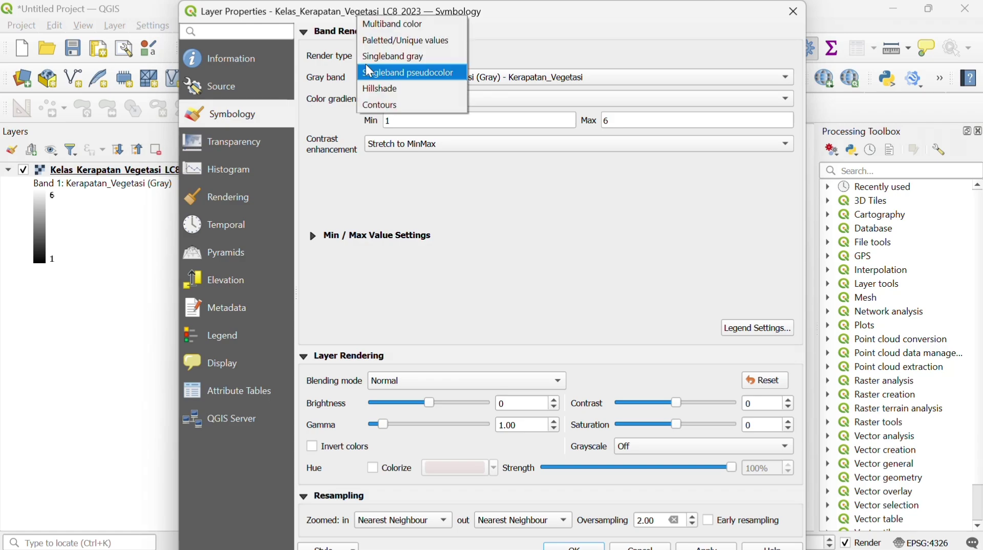
click(388, 43)
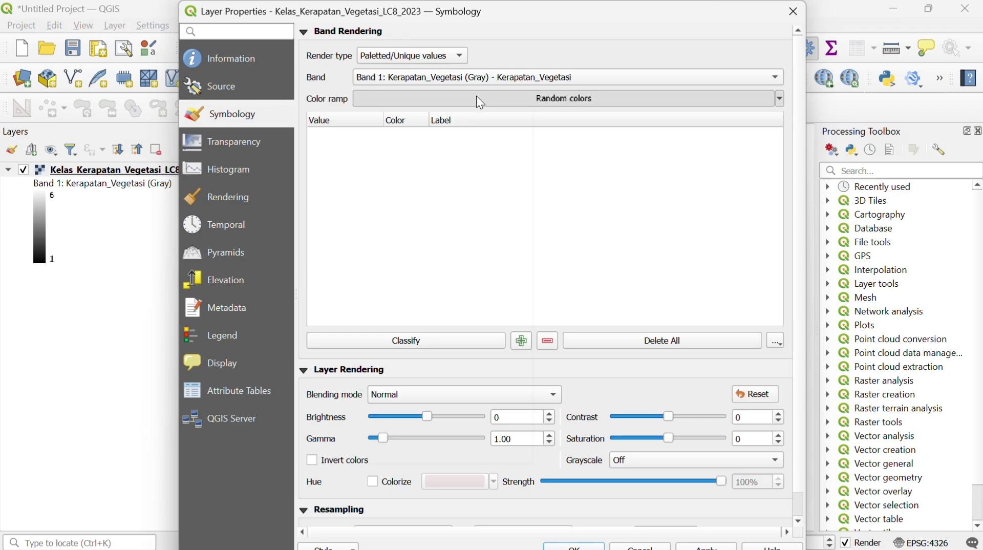
click(479, 99)
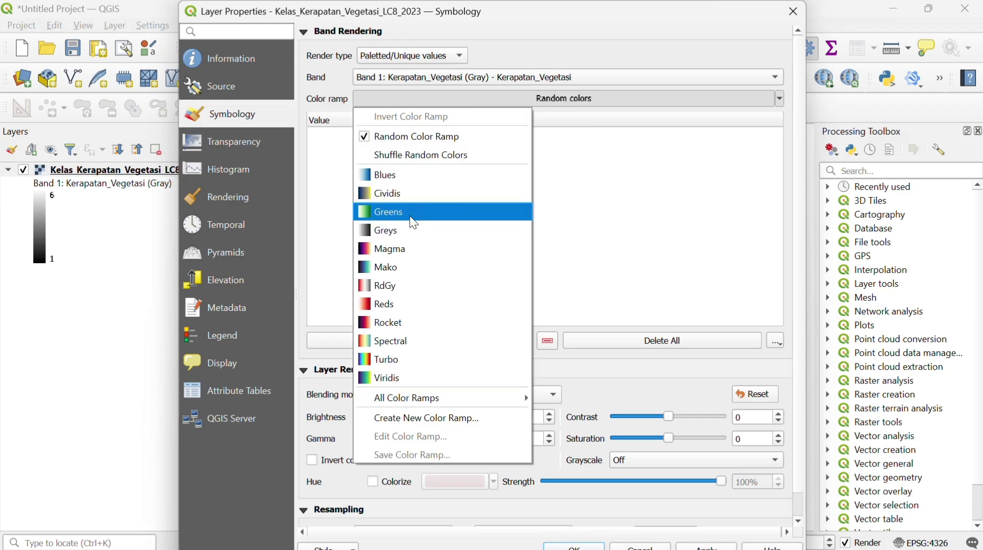
click(412, 356)
click(393, 346)
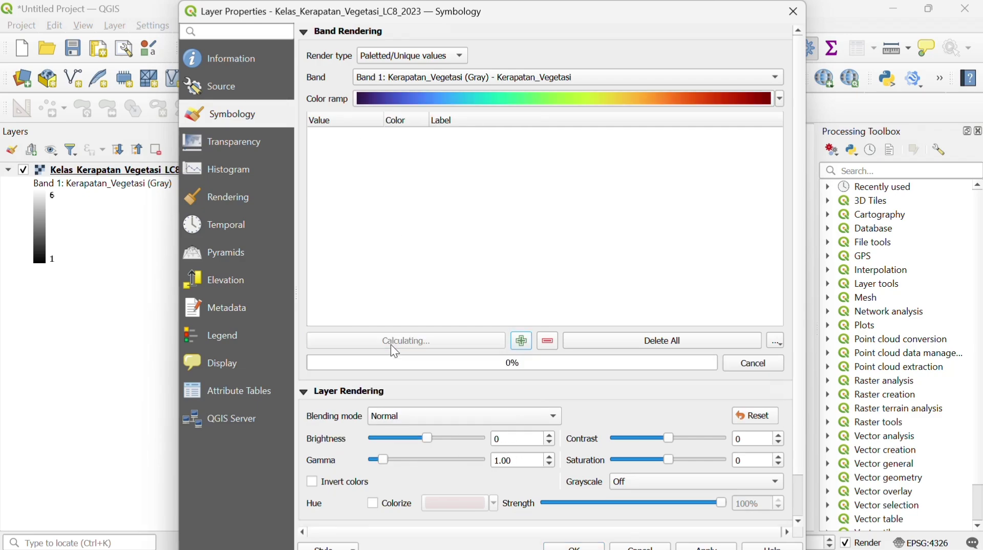
Recolor class value 1 of the raster bright turquoise
double_click(404, 145)
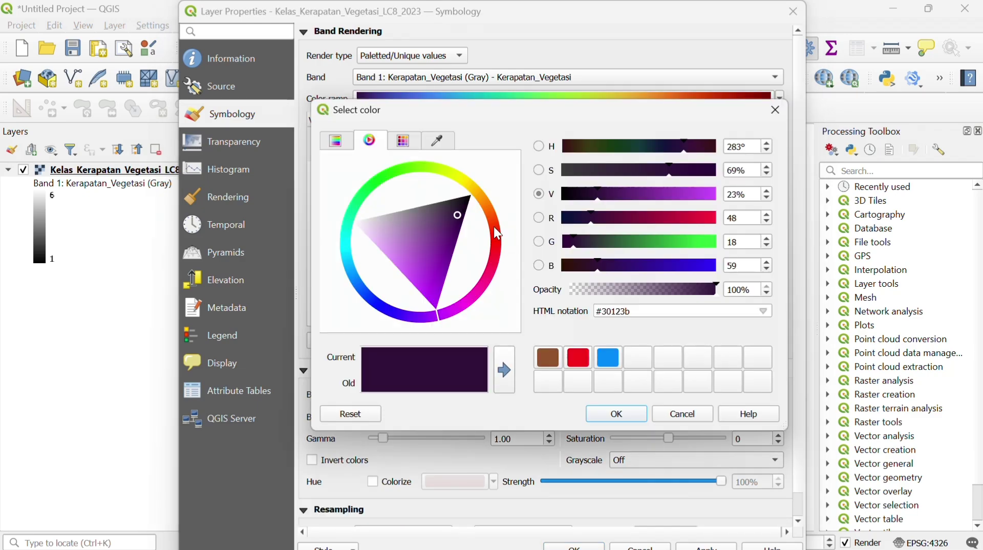
click(346, 231)
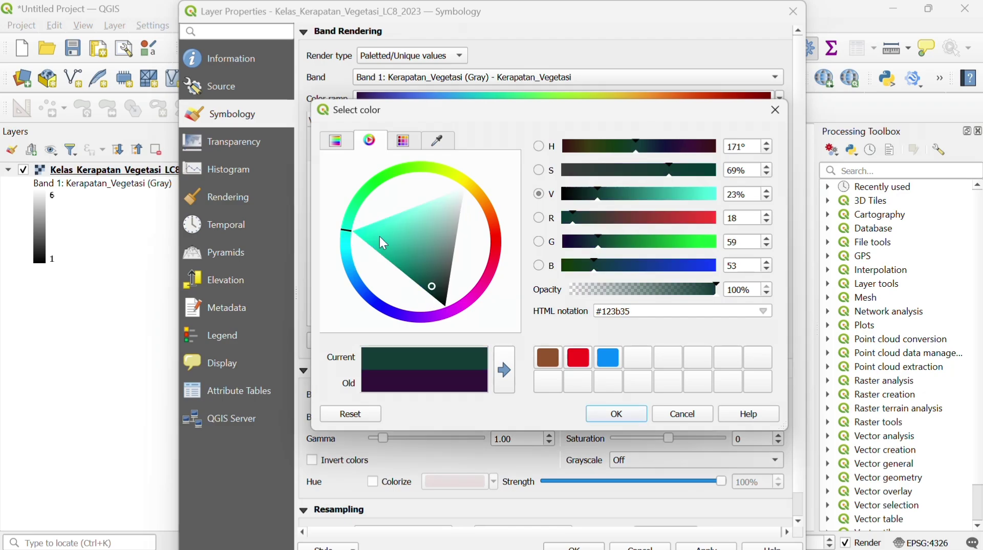
click(378, 235)
click(611, 419)
Recolor class value 2 red (#d8150e) and class value 3 orange
double_click(404, 176)
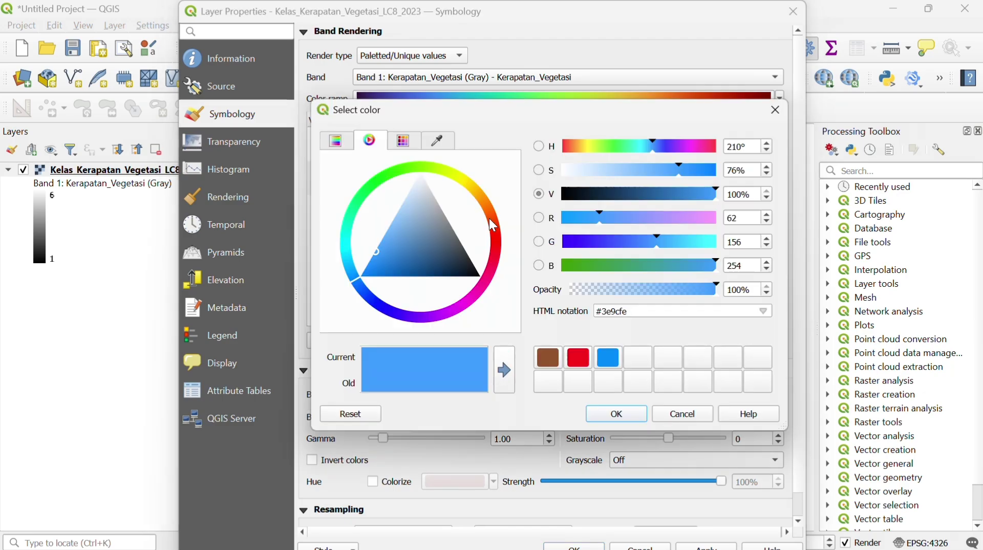
click(498, 231)
click(496, 239)
click(468, 234)
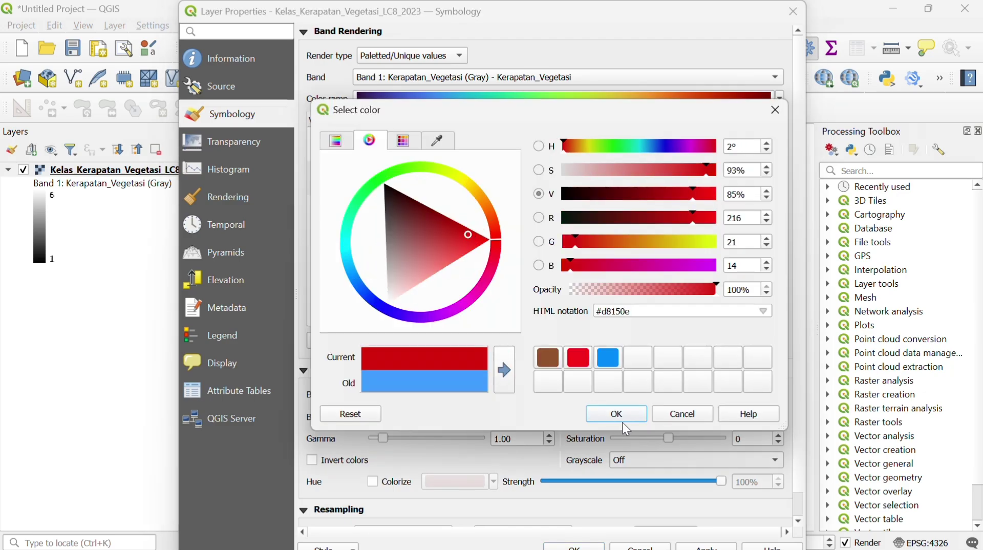
click(603, 417)
double_click(398, 215)
click(484, 205)
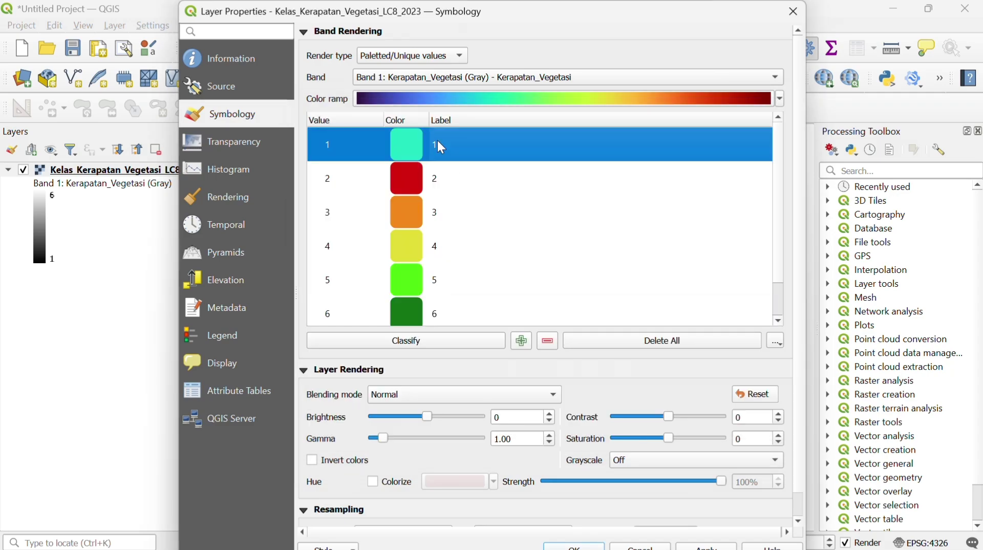
Label class values 1 to 4 non Vegetasi, Sangat Jarang Vegetasi, Jarang and Sedang
double_click(440, 145)
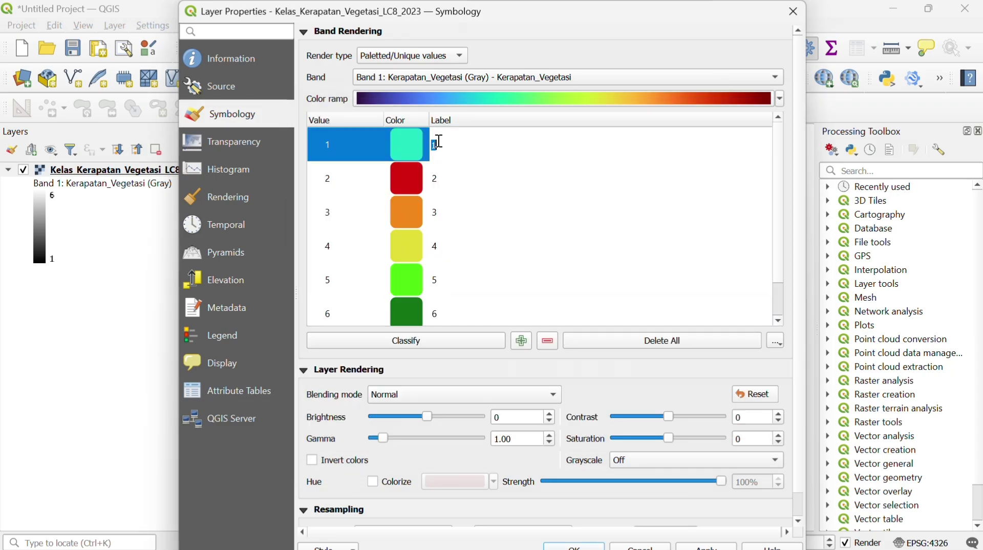
text(non Vegetasi)
click(448, 181)
double_click(448, 181)
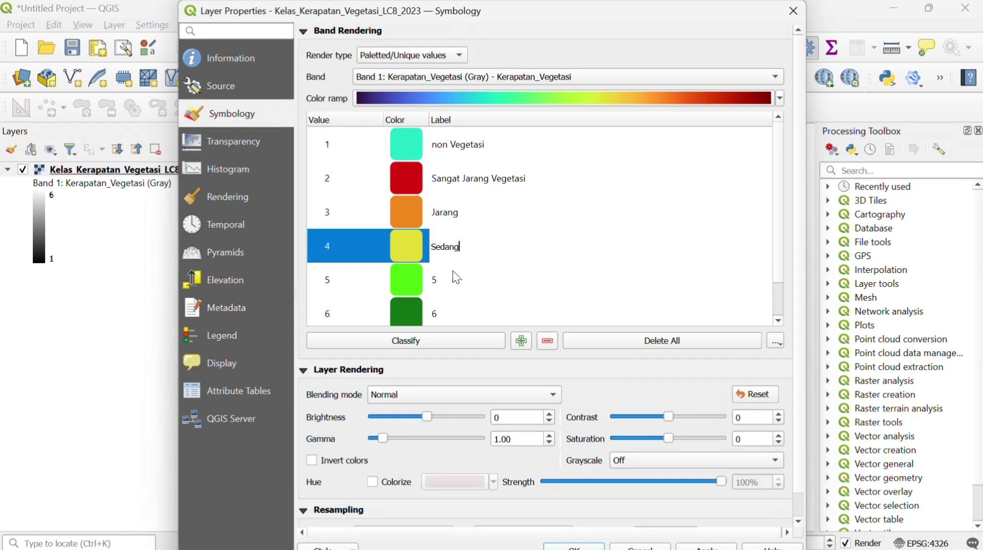
Label value 5 Rapat and value 6 Sangat Rapat, and append each class's NDVI range, from (NDVI <0) to (>0.80), to its label
click(455, 279)
double_click(439, 281)
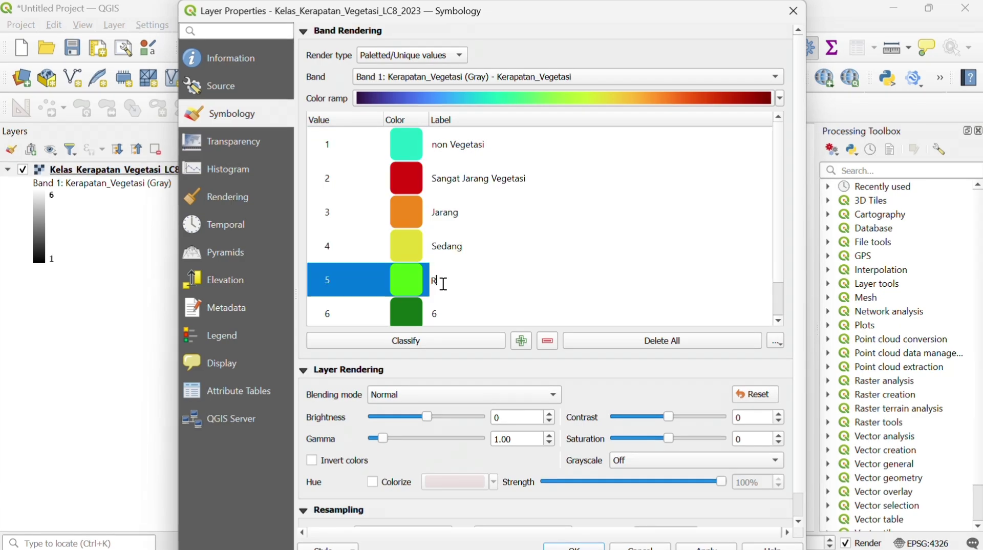
text(Rapat)
double_click(443, 308)
text(Sangat R)
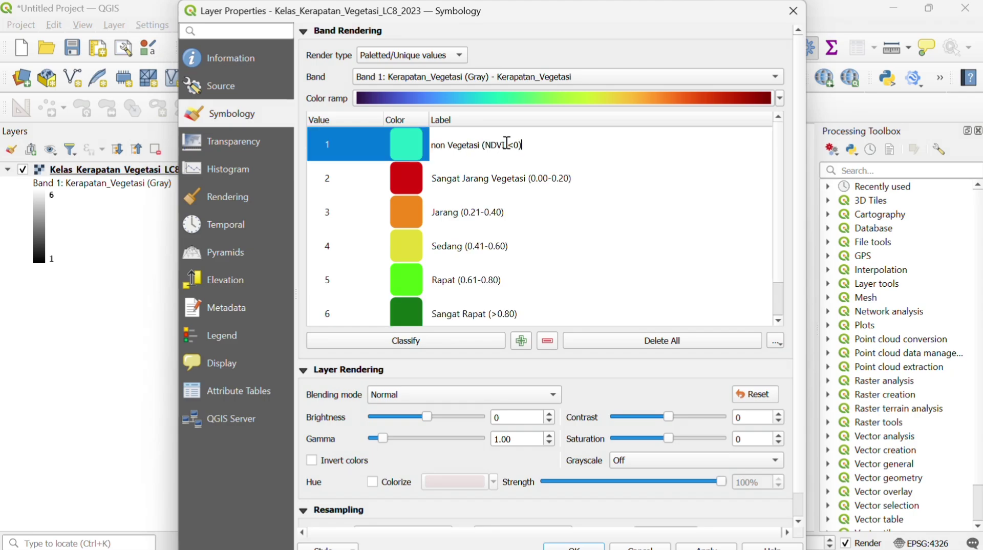
Apply the class colors and labels to the vegetation density raster and close its properties
scroll(522, 204, down, 1)
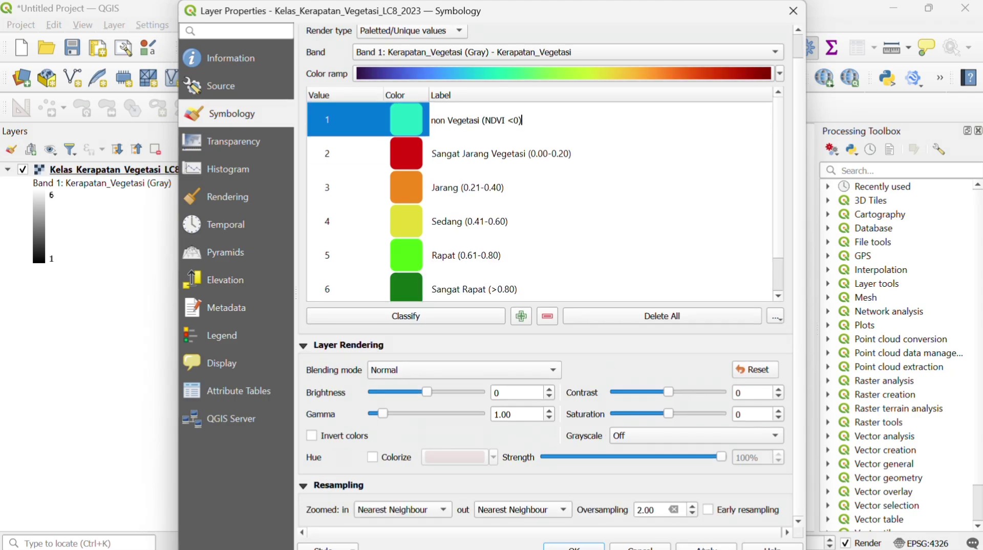
click(704, 545)
click(592, 546)
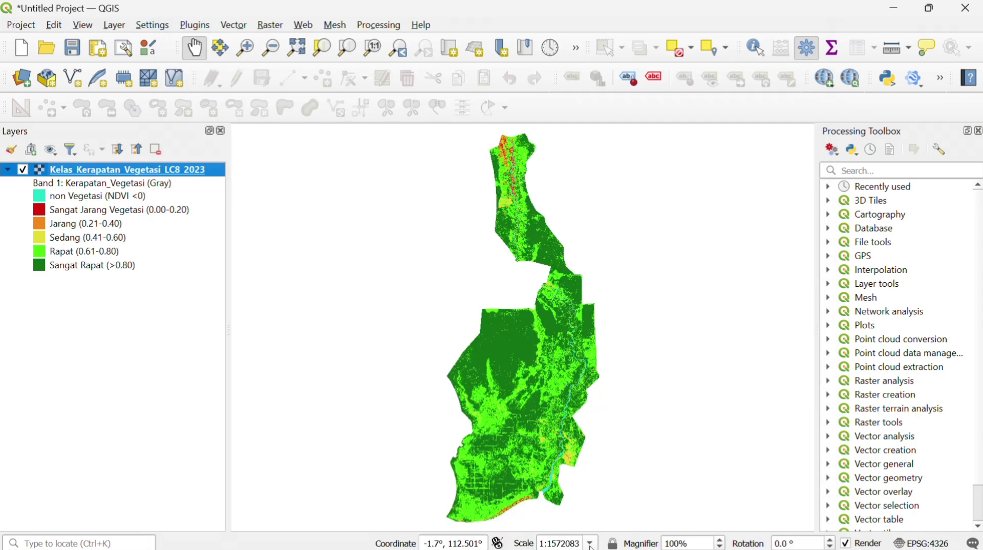
Examine the classified raster along the river, the southern coastal strip and the inland vegetation areas
drag(588, 512, 550, 223)
drag(566, 484, 518, 268)
drag(568, 502, 525, 298)
drag(591, 525, 588, 303)
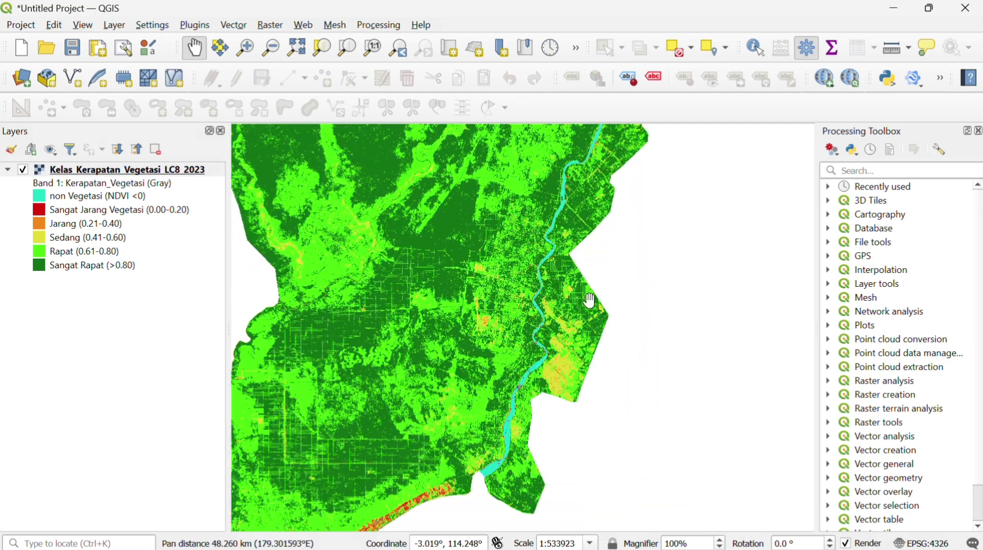
drag(512, 451, 582, 284)
drag(534, 347, 599, 256)
scroll(546, 251, up, 1)
scroll(545, 251, up, 3)
drag(427, 213, 513, 308)
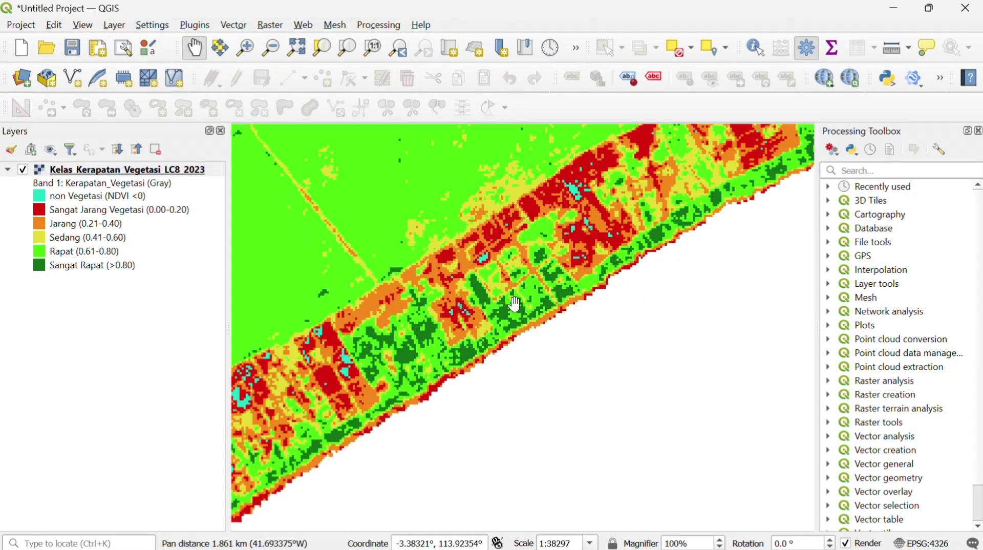
scroll(508, 286, down, 1)
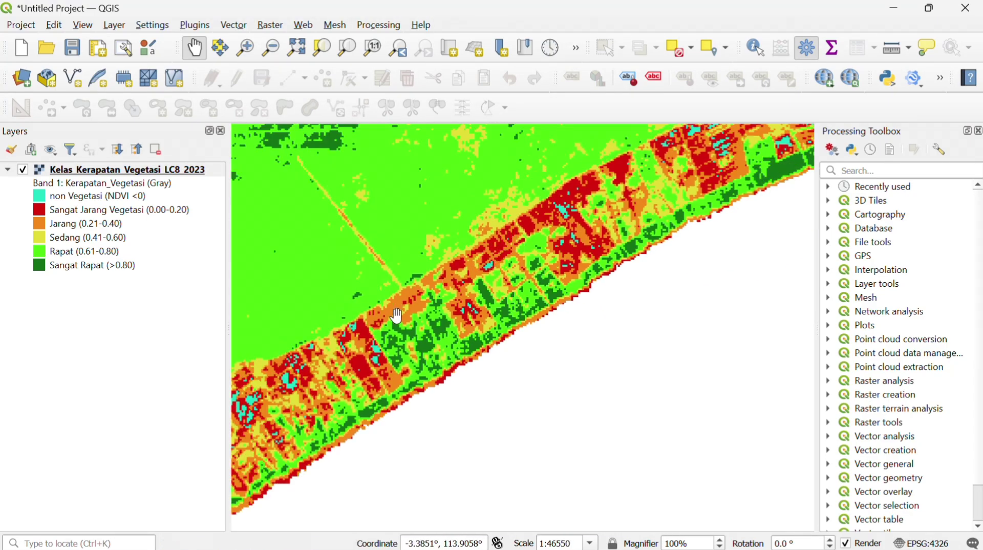
scroll(300, 248, down, 2)
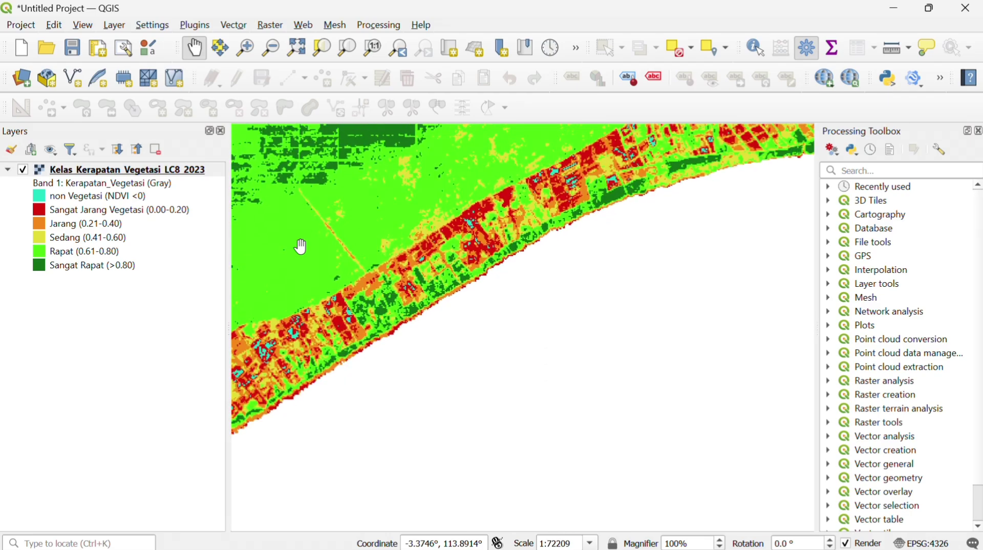
scroll(609, 368, down, 5)
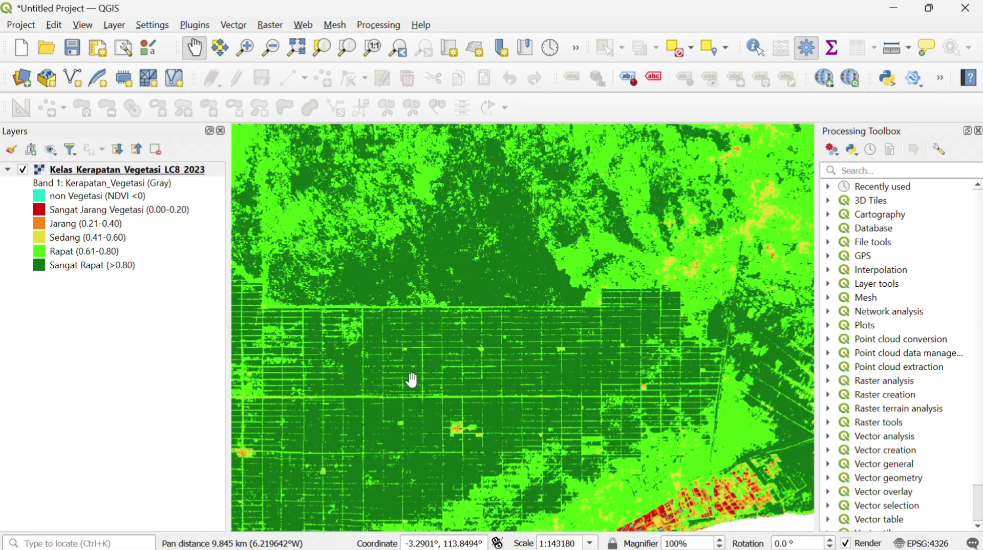
scroll(494, 365, down, 1)
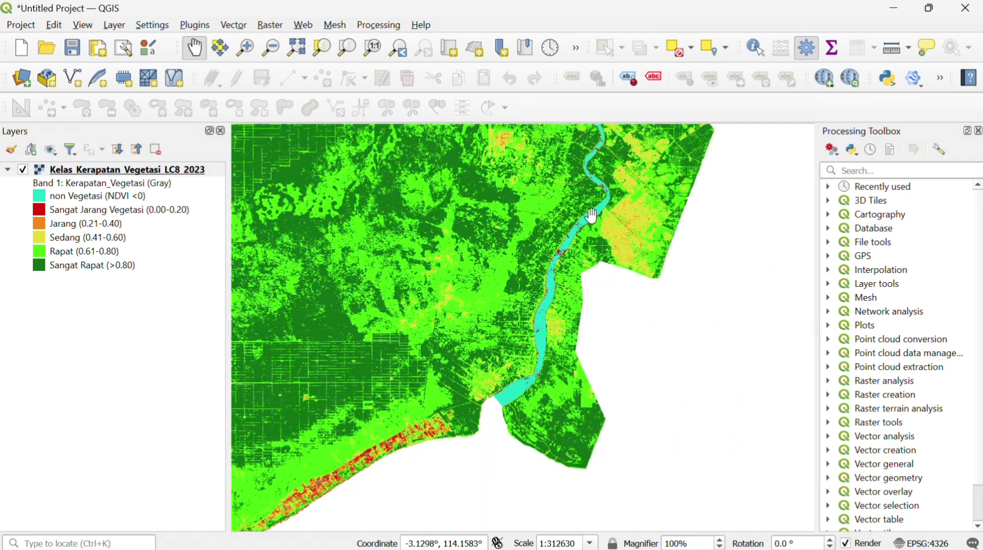
drag(598, 166, 454, 264)
scroll(452, 264, down, 1)
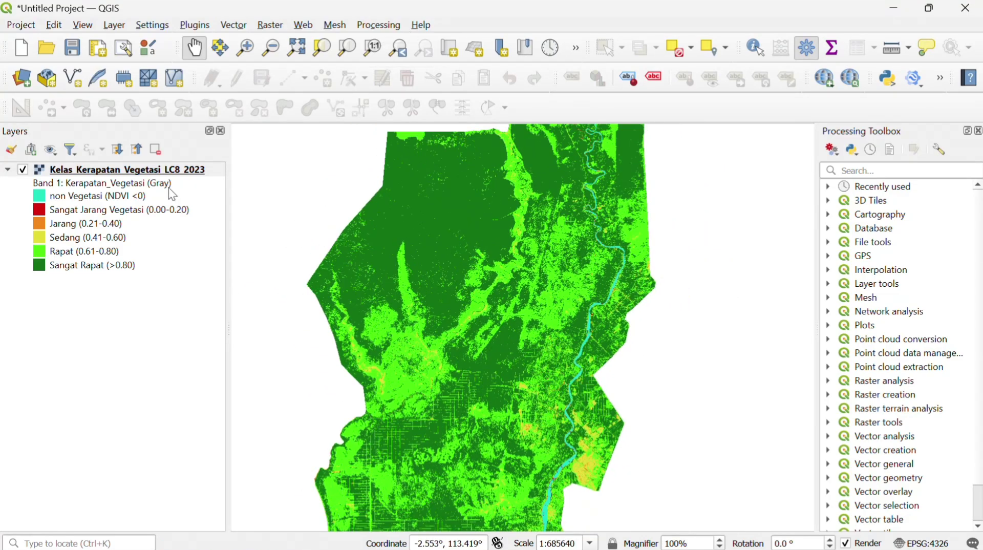
scroll(289, 287, down, 1)
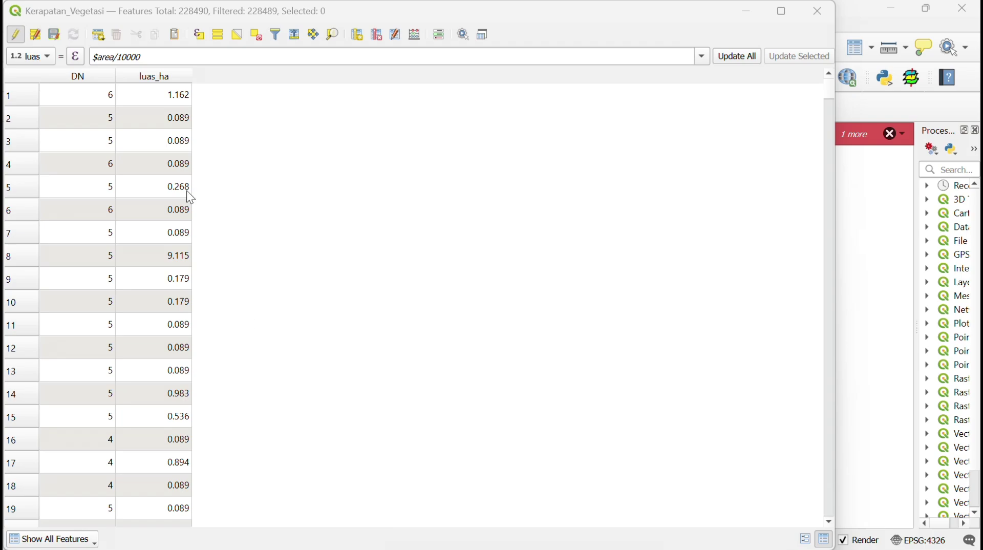
Select all features in the Kerapatan_Vegetasi attribute table
click(217, 38)
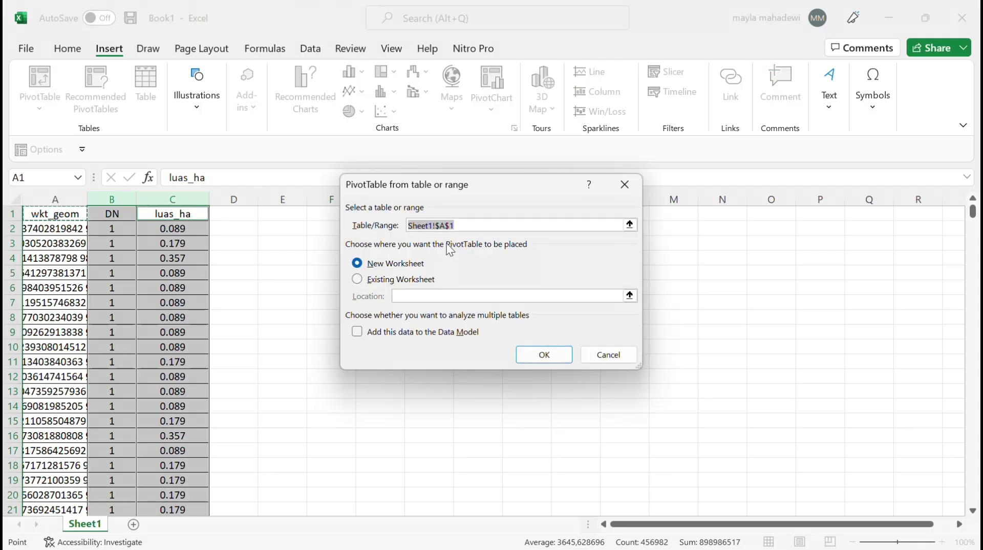
In Excel, create a PivotTable on a new worksheet with DN as rows and the count of luas_ha as values
click(547, 356)
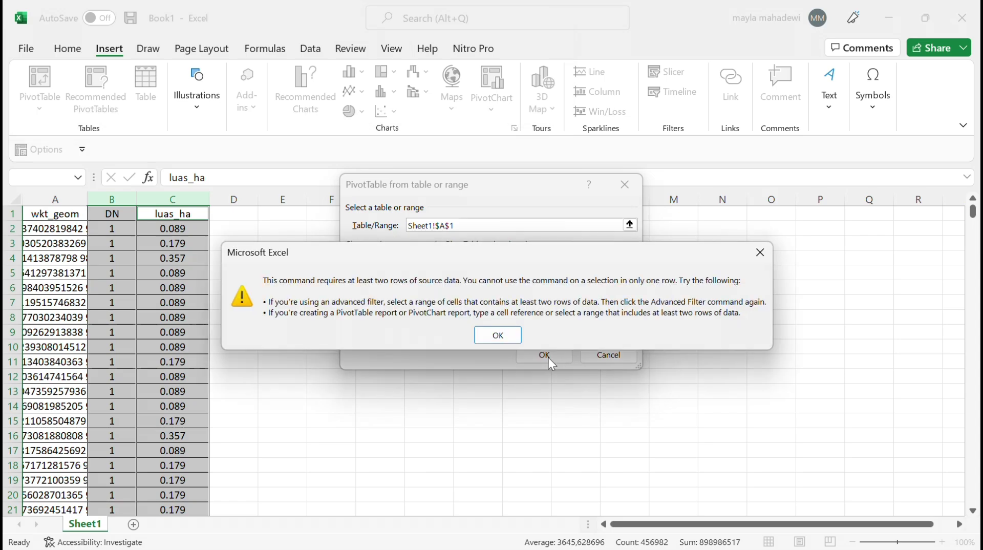
click(498, 335)
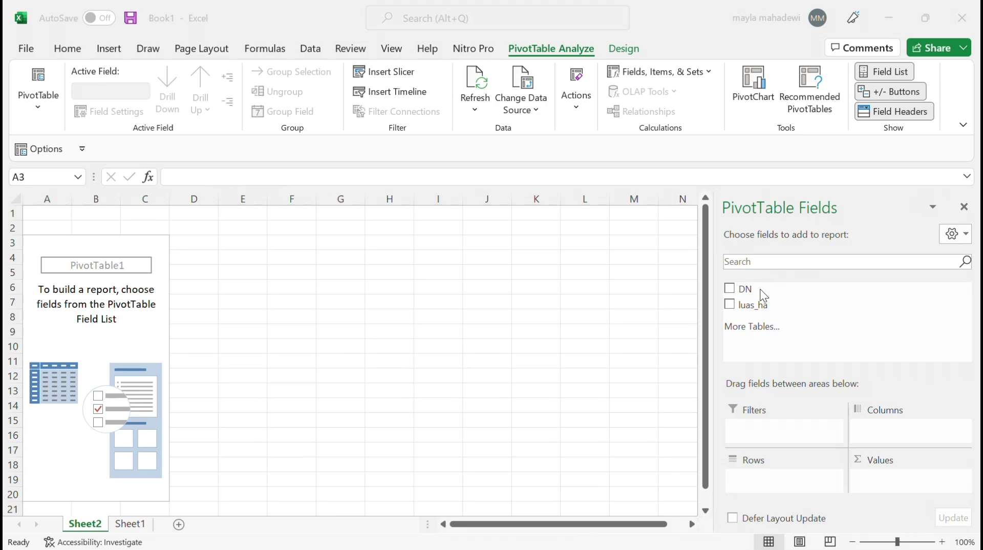
click(804, 369)
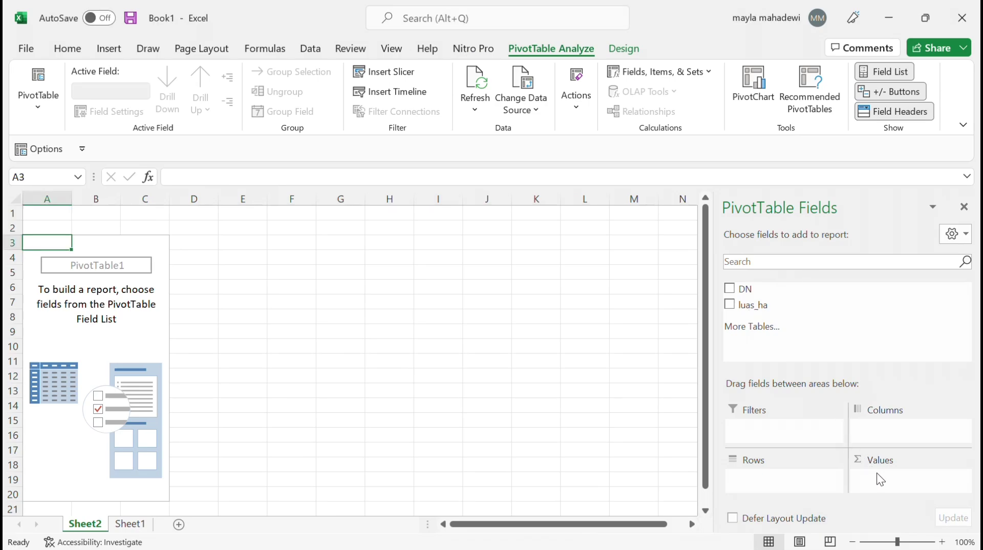
drag(749, 303, 882, 474)
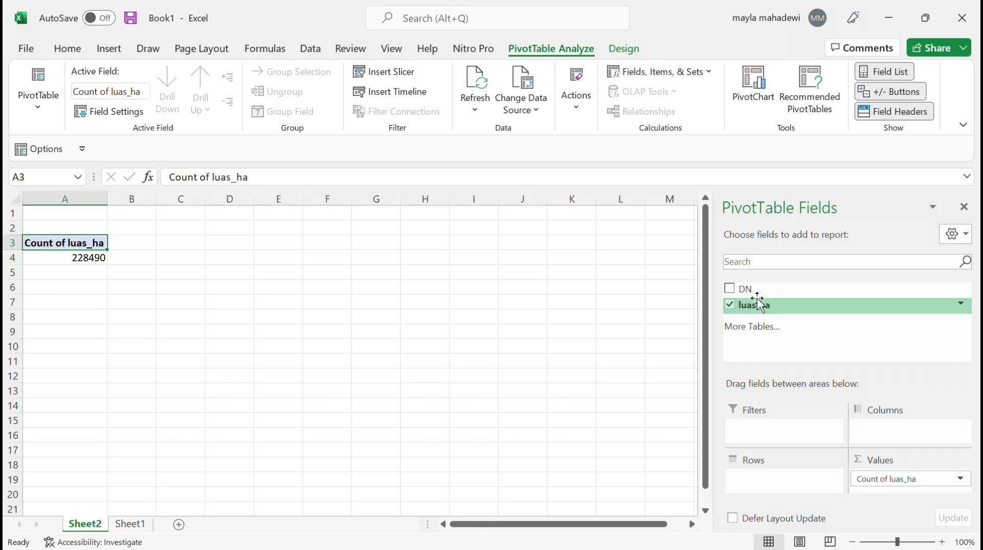
drag(758, 295, 753, 482)
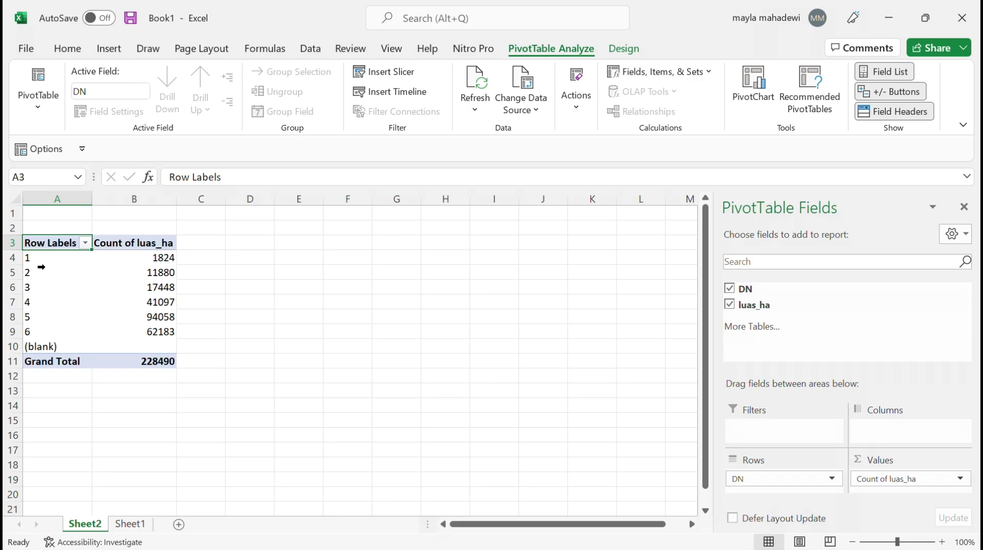
Insert a pie chart of luas ha per vegetation class from the class summary table
drag(41, 260, 41, 332)
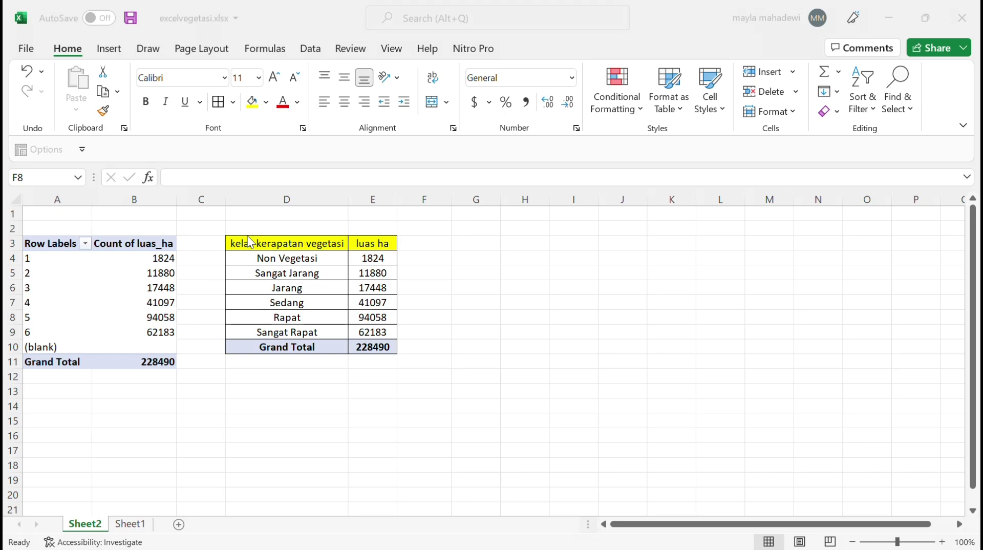
drag(252, 243, 367, 336)
click(109, 48)
click(352, 107)
click(362, 162)
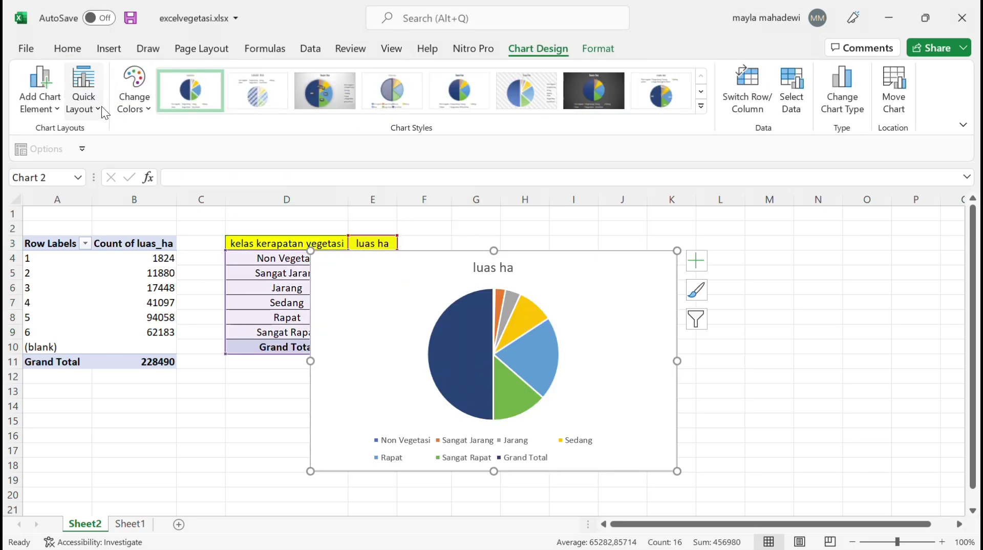
Apply a quick layout and a different chart style to the luas ha pie chart
click(97, 106)
click(95, 146)
click(392, 90)
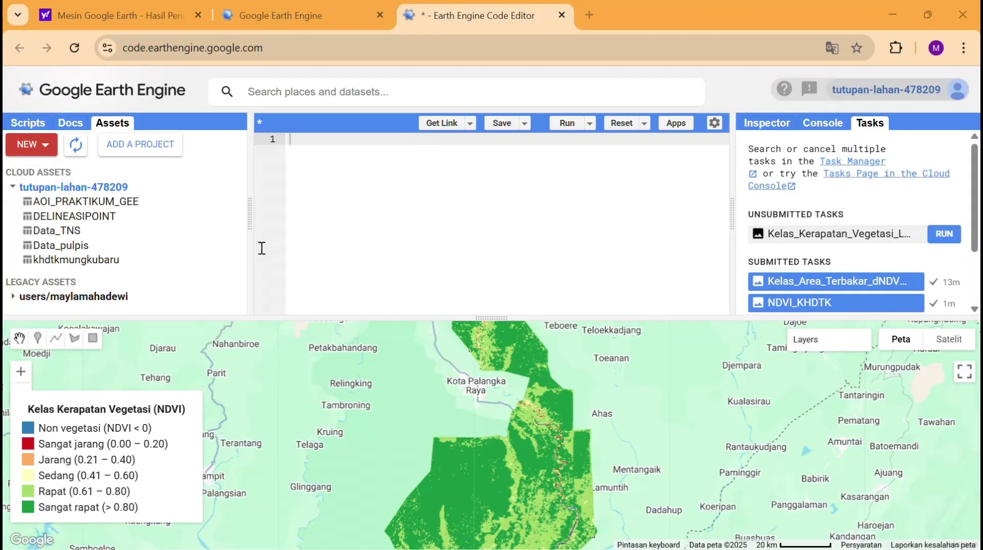
Switch to the Earth Engine Code Editor, import the khdtkmungkubaru table asset and rename its variable roi
click(58, 257)
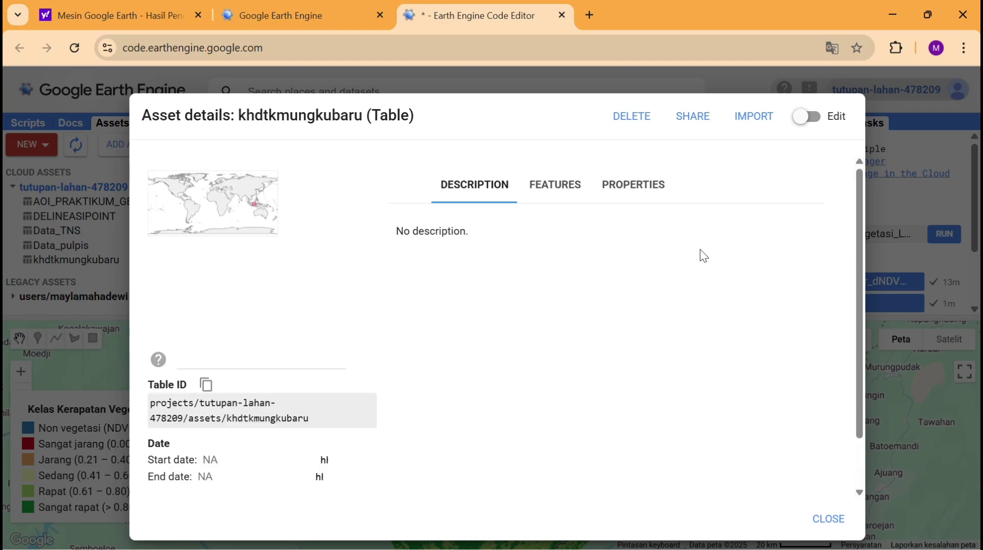
click(752, 117)
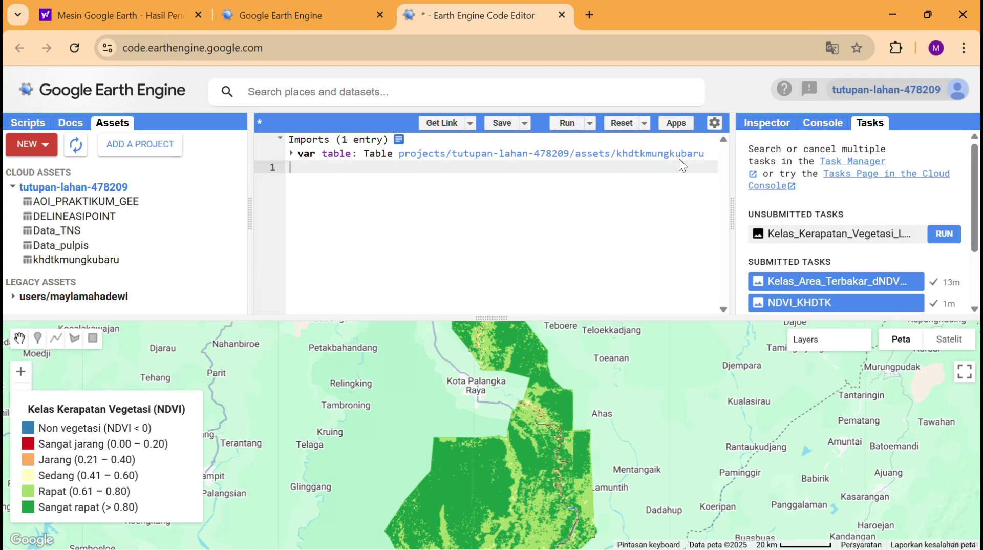
click(353, 154)
text(rp)
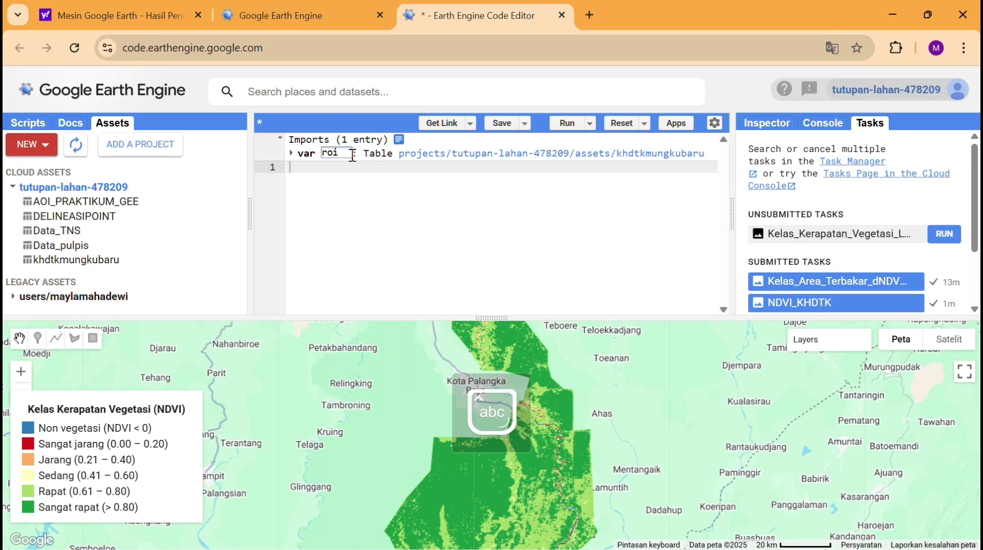
text(i)
click(303, 171)
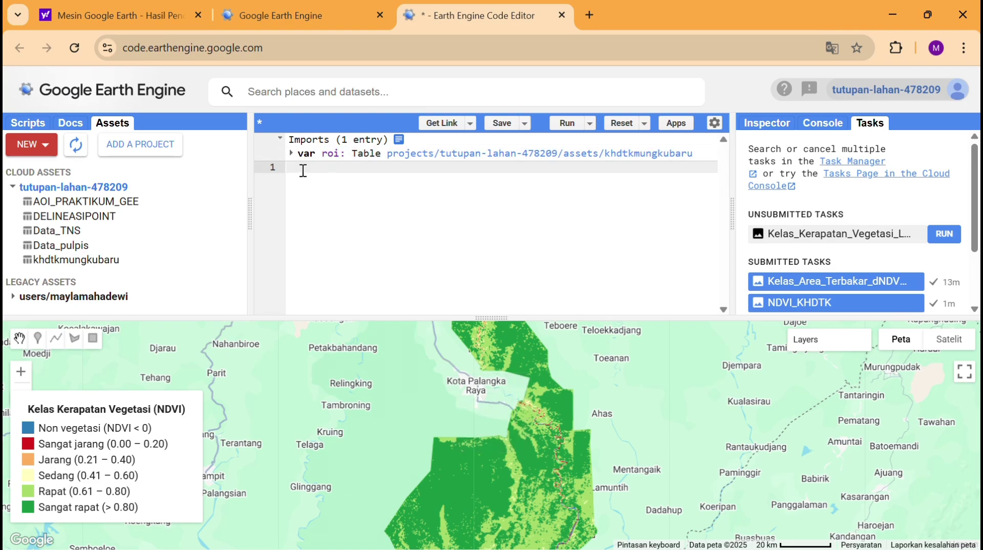
Paste the NDVI script that exports NDVI_KHDTK to Google Drive, run it, and check the export tasks
key(ctrl+v)
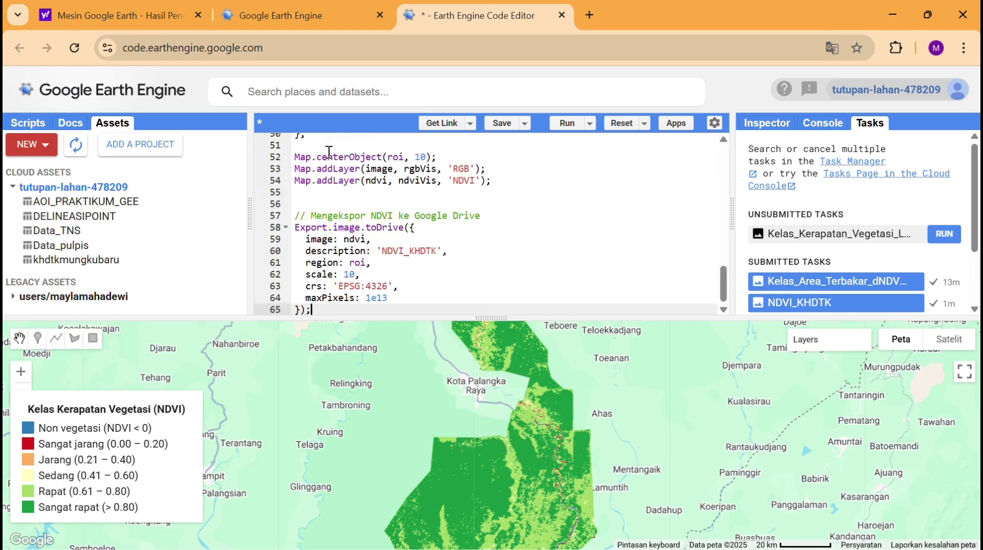
click(564, 125)
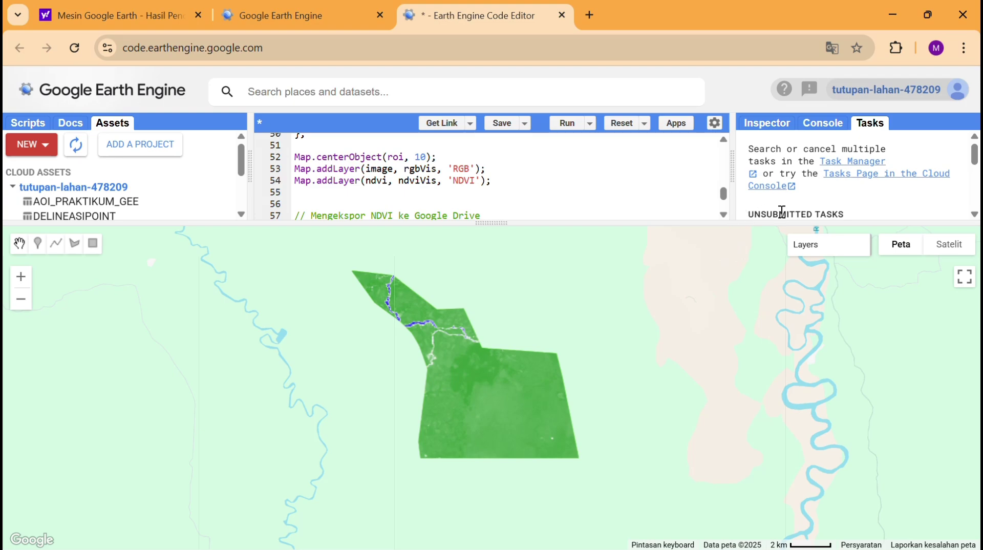
drag(723, 223, 723, 310)
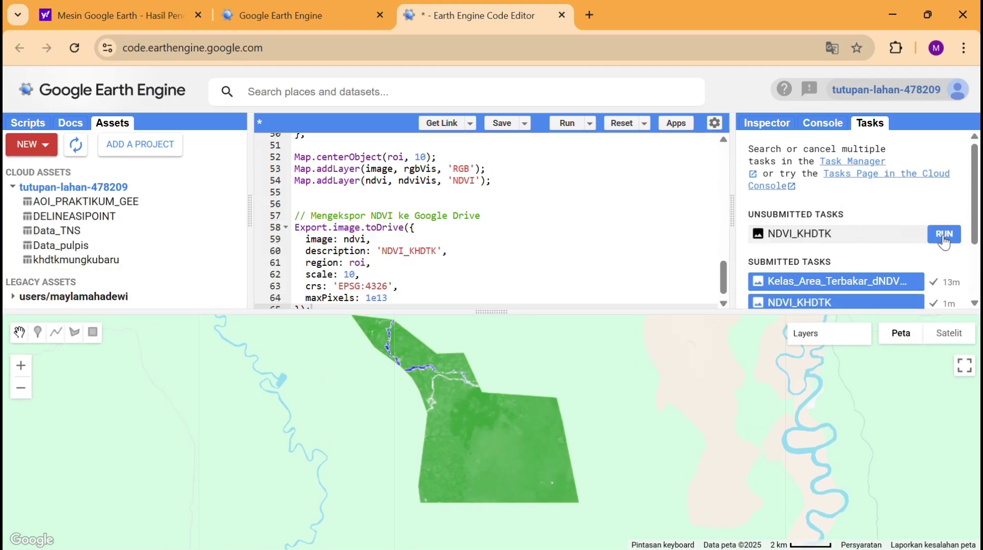
scroll(914, 257, down, 3)
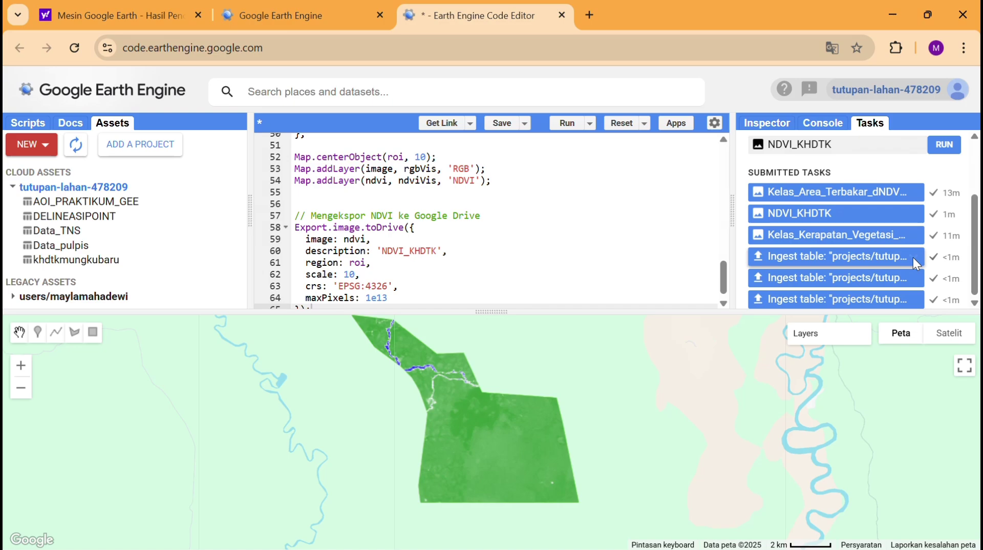
click(833, 122)
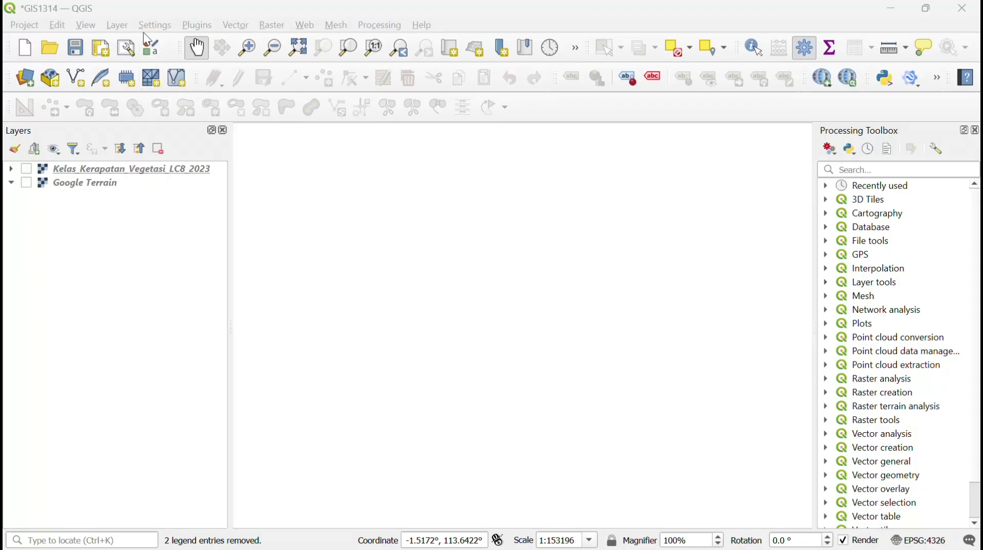
Add the NDVI_KHDTK.tif raster from the Downloads folder to the project as a layer
click(154, 25)
mouse_move(116, 31)
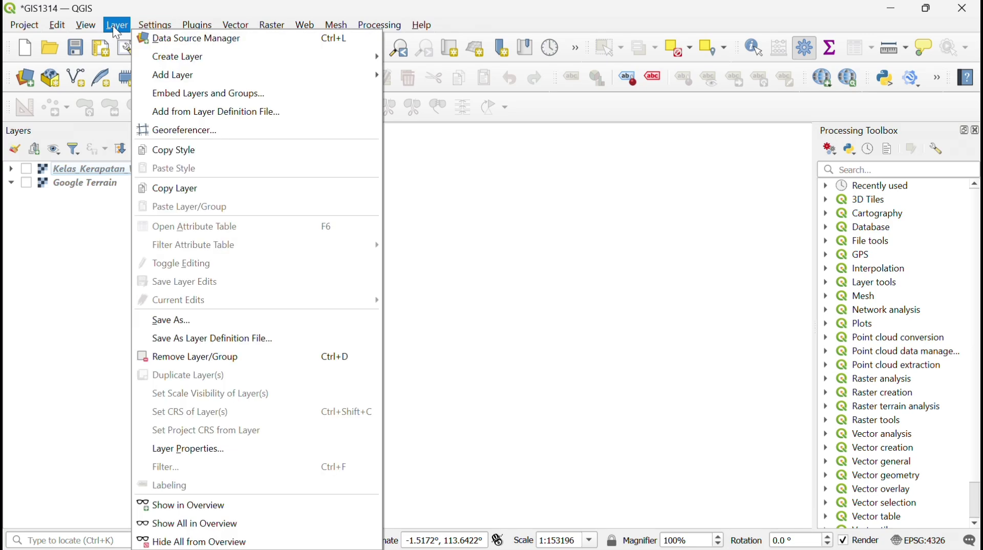
mouse_move(169, 75)
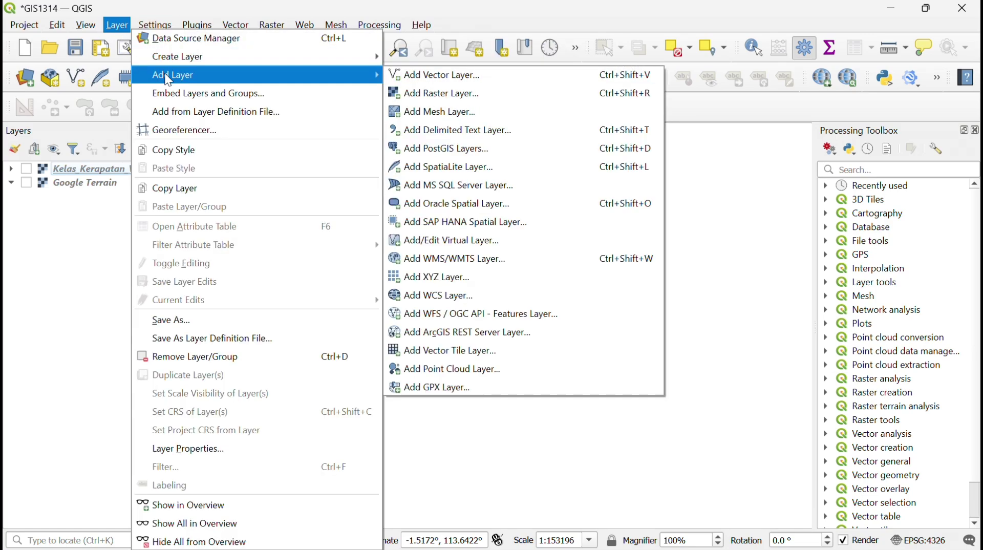
click(428, 91)
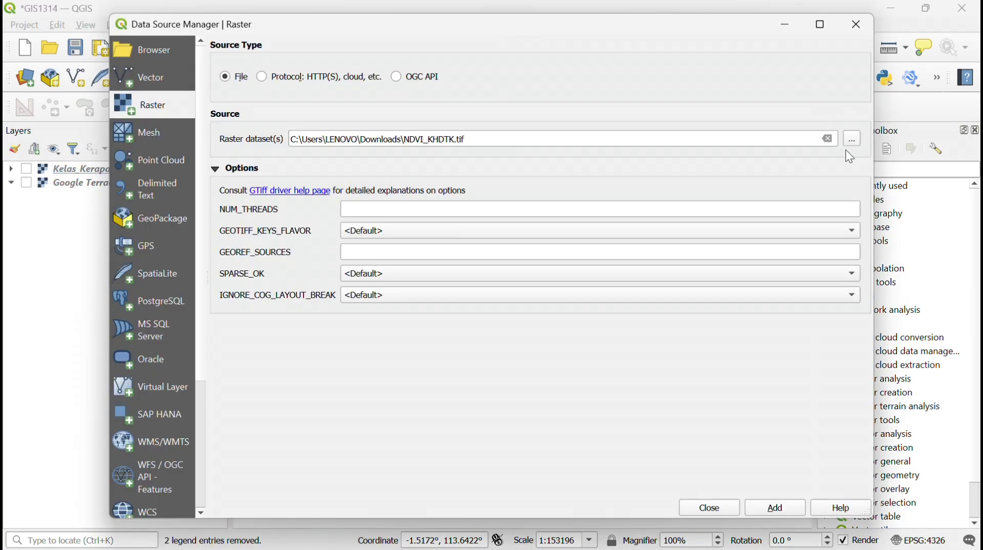
click(774, 508)
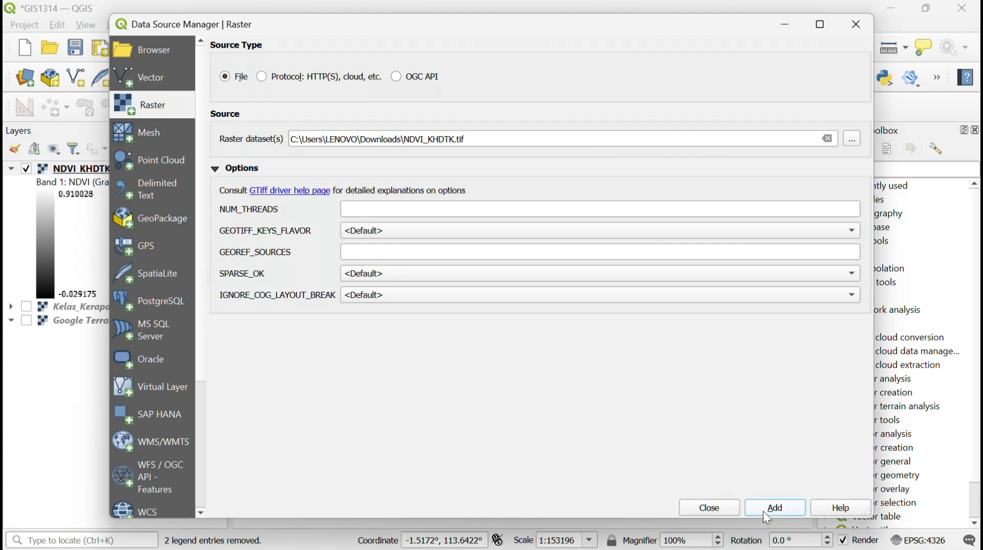
click(709, 508)
Add the contohkhdtk.shp sample points from the sig 13 14 folder as a vector layer
click(116, 25)
mouse_move(167, 75)
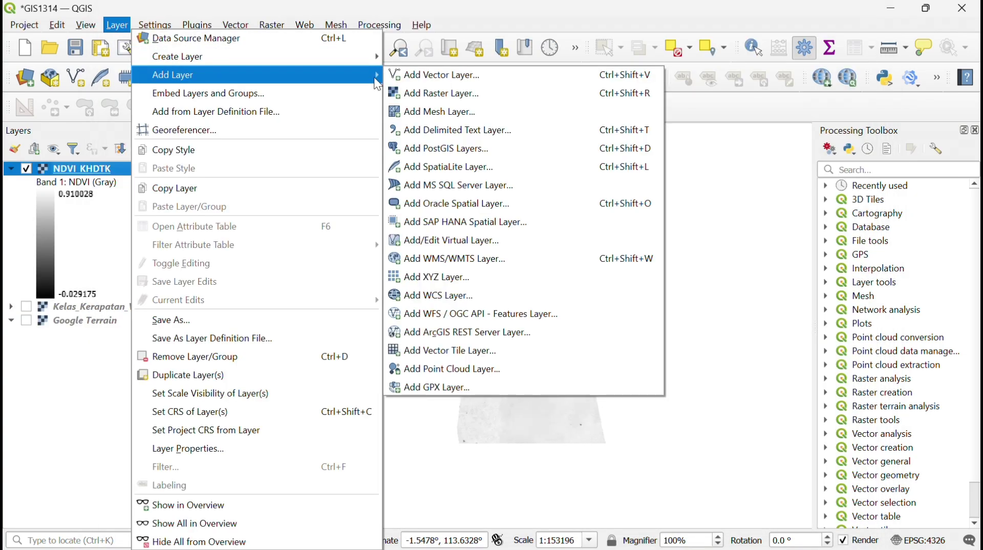
click(400, 75)
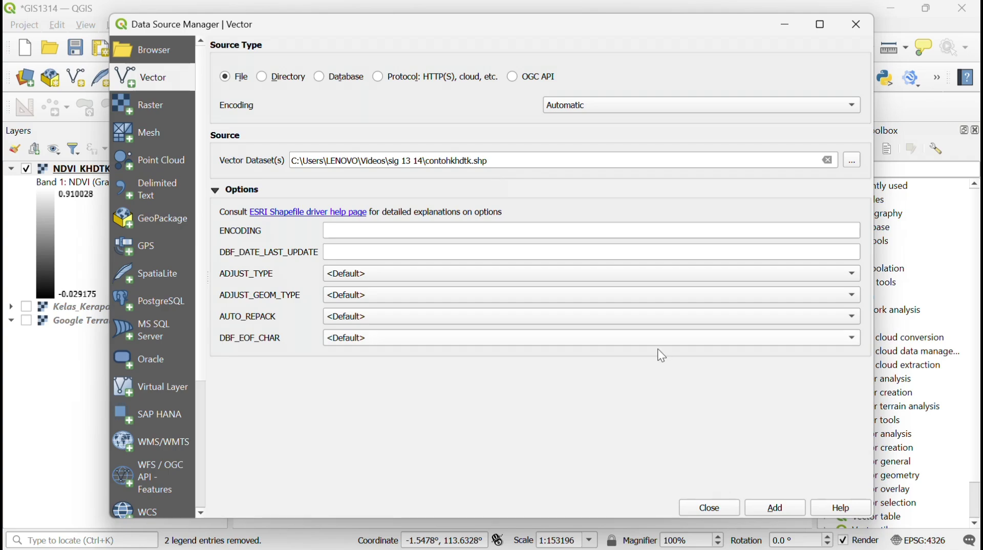
click(768, 508)
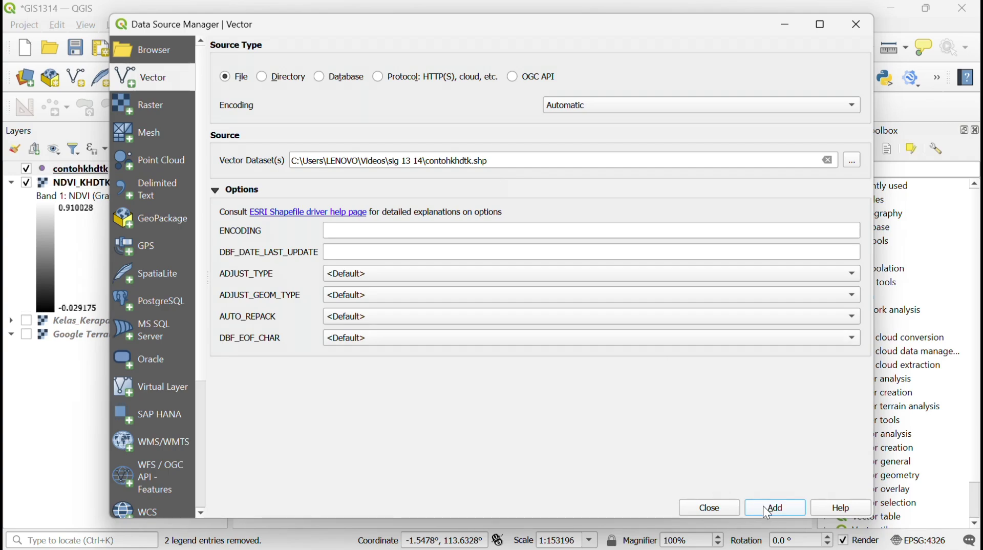
click(711, 508)
Set up Warp (Reproject) for NDVI_KHDTK with source and target CRS EPSG:32749 - WGS 84 / UTM zone 49S and nodata value -9999
click(161, 183)
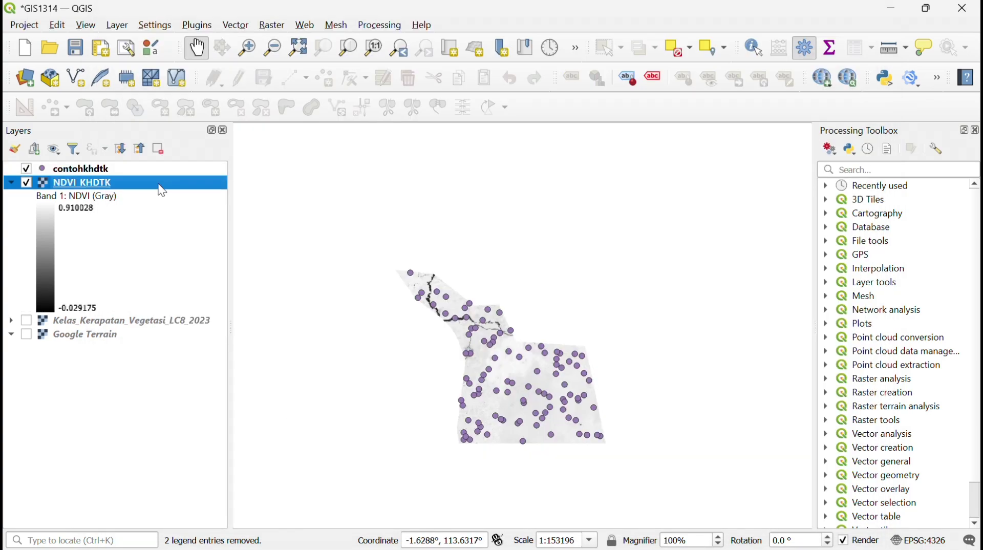
click(271, 25)
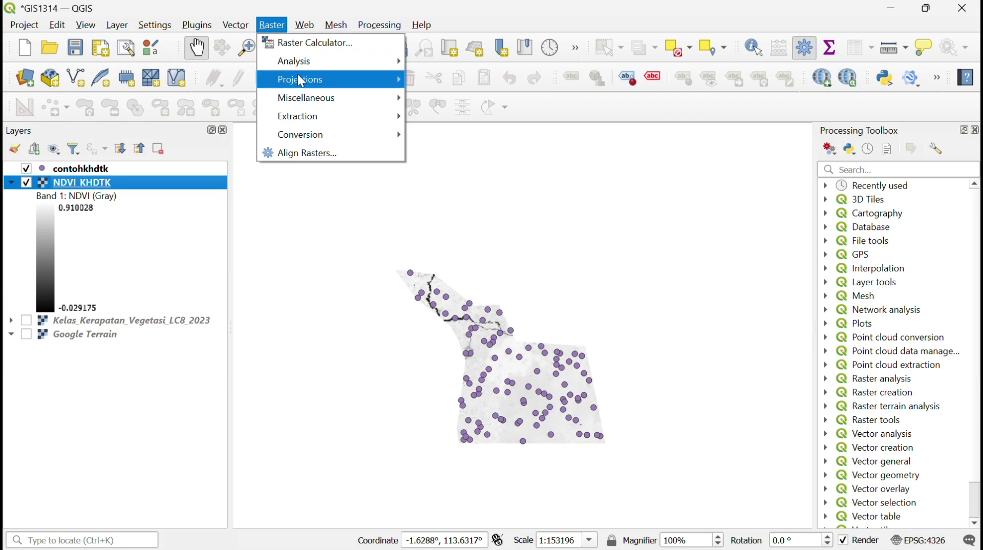
mouse_move(306, 86)
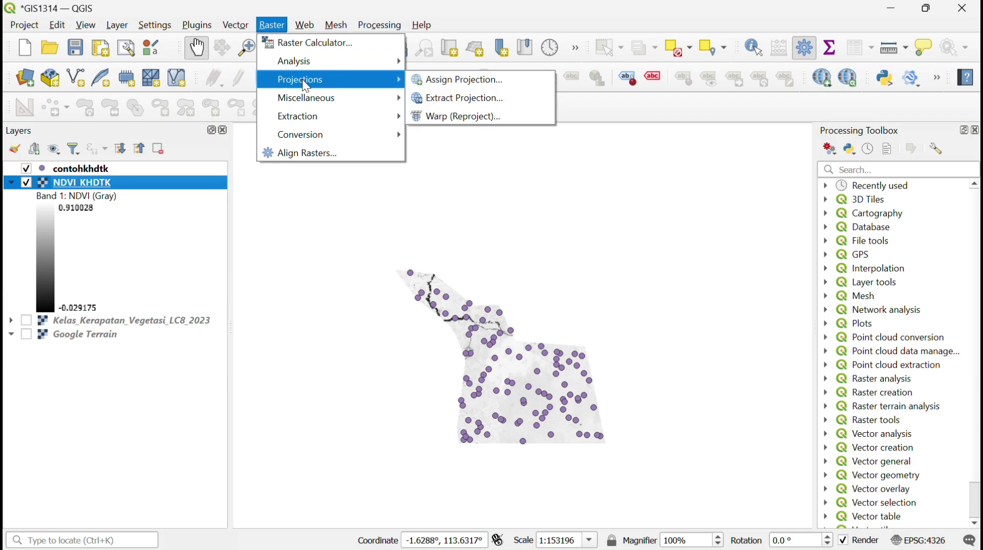
click(468, 116)
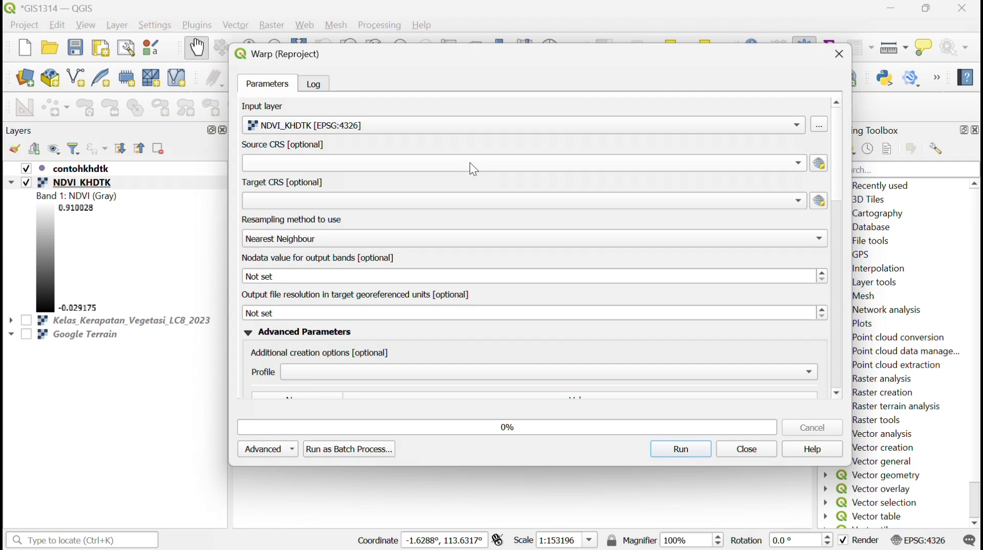
click(469, 163)
click(459, 214)
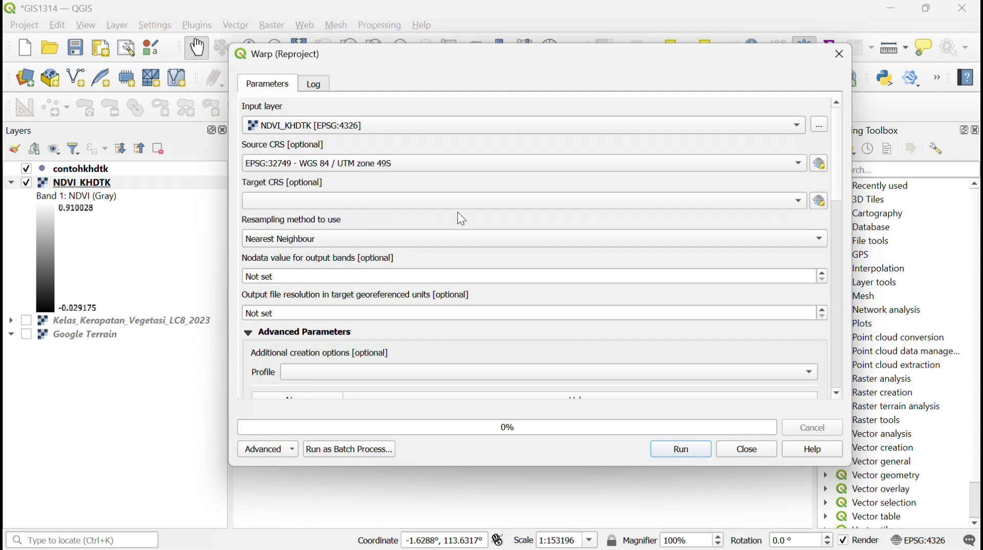
click(459, 201)
click(448, 254)
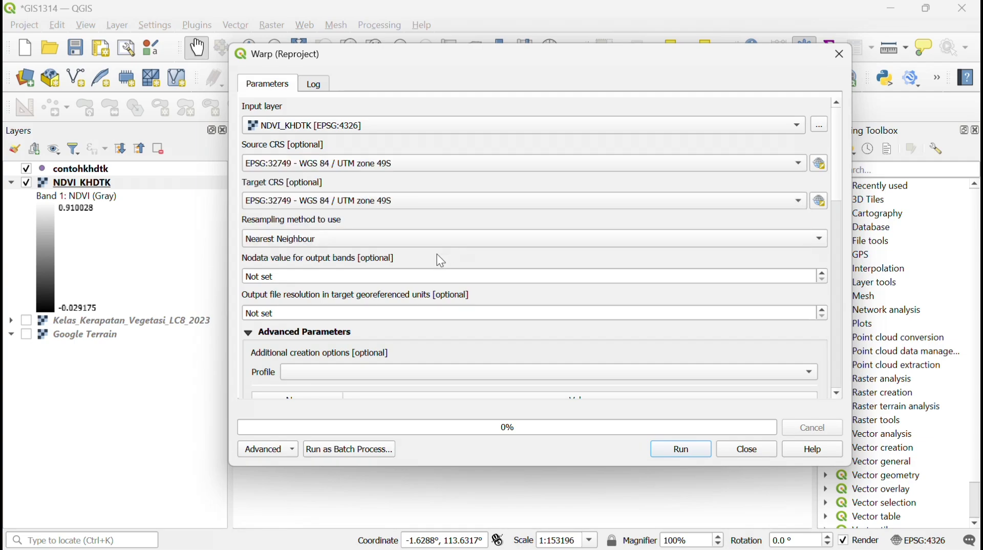
click(289, 275)
key(BackSpace)
text(-9999)
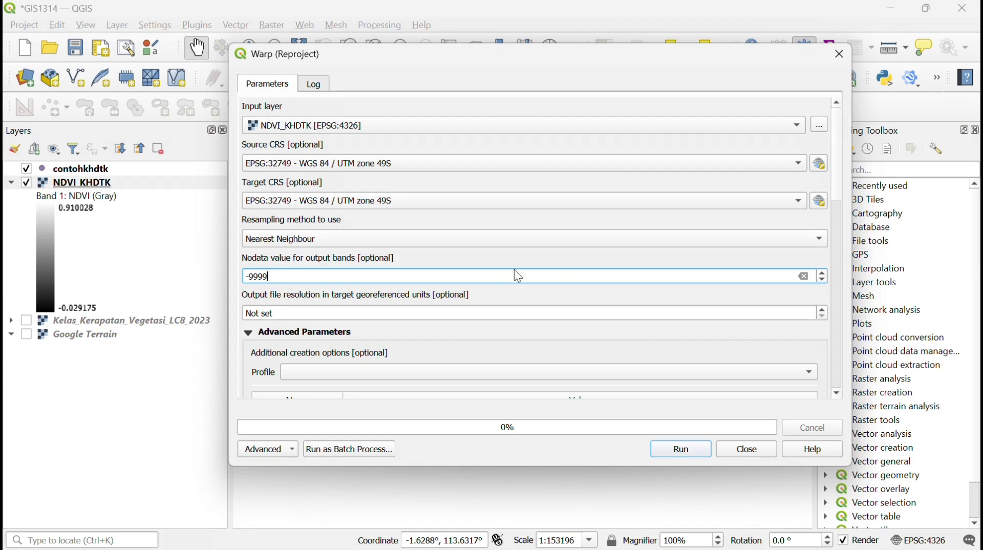
Save the reprojected raster output to a file named ndvikhdtk_utm and run the reprojection
drag(837, 183, 824, 301)
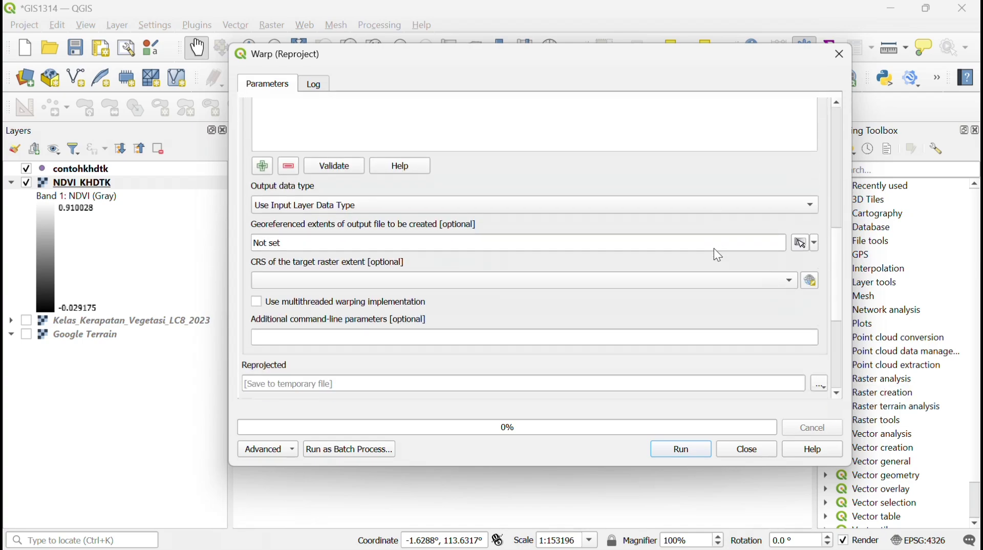
scroll(716, 254, down, 2)
click(821, 301)
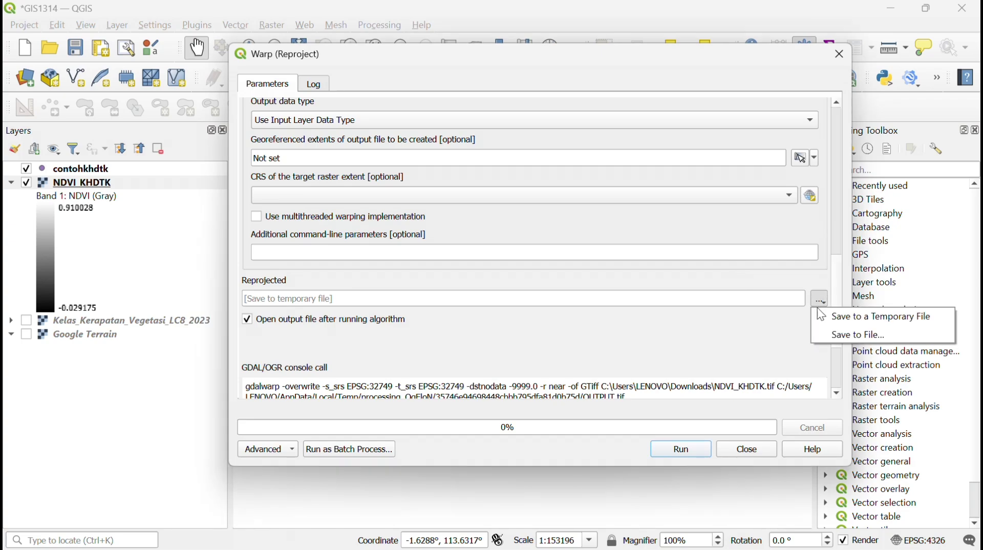
click(855, 336)
scroll(292, 250, down, 5)
scroll(293, 249, up, 3)
click(421, 318)
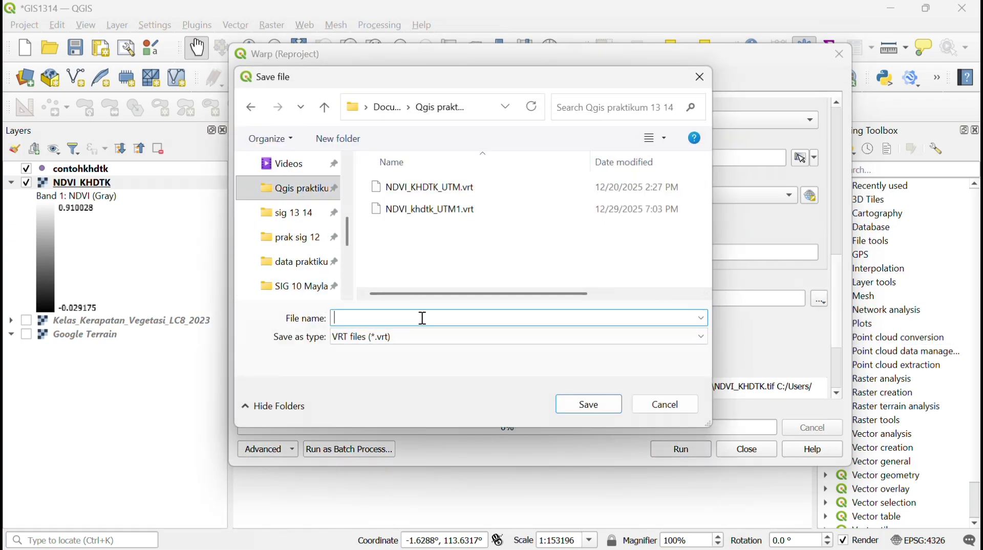
text(ndvi_K)
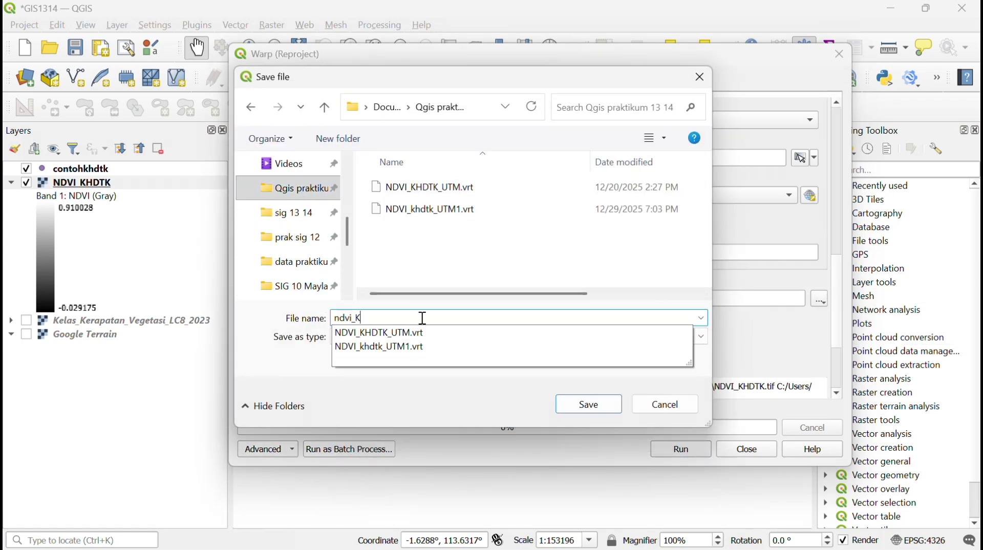
text(hdtk_utm)
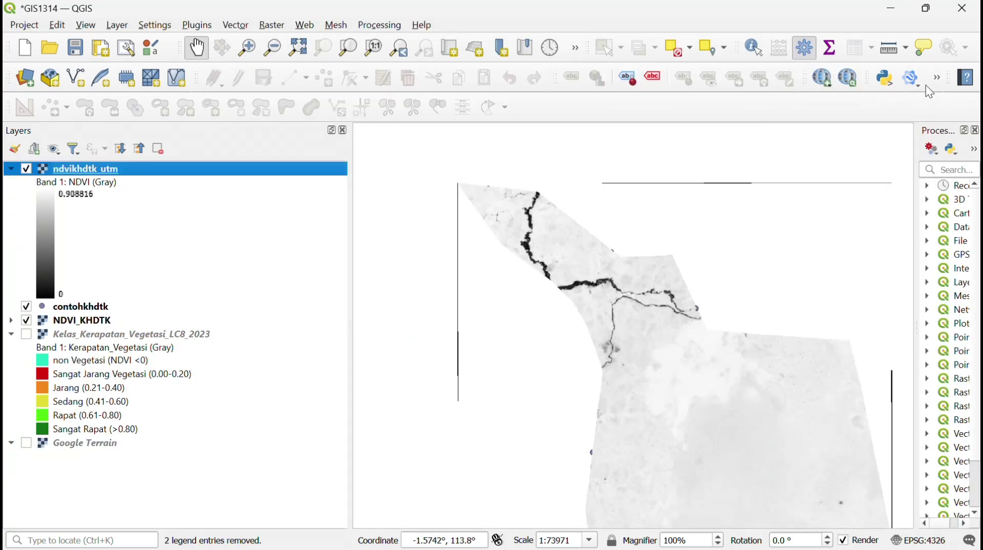
Set up the Point Sampling Tool on contohkhdtk with its id field and Band 1 of ndvikhdtk_utm as sampled values
click(939, 78)
click(884, 103)
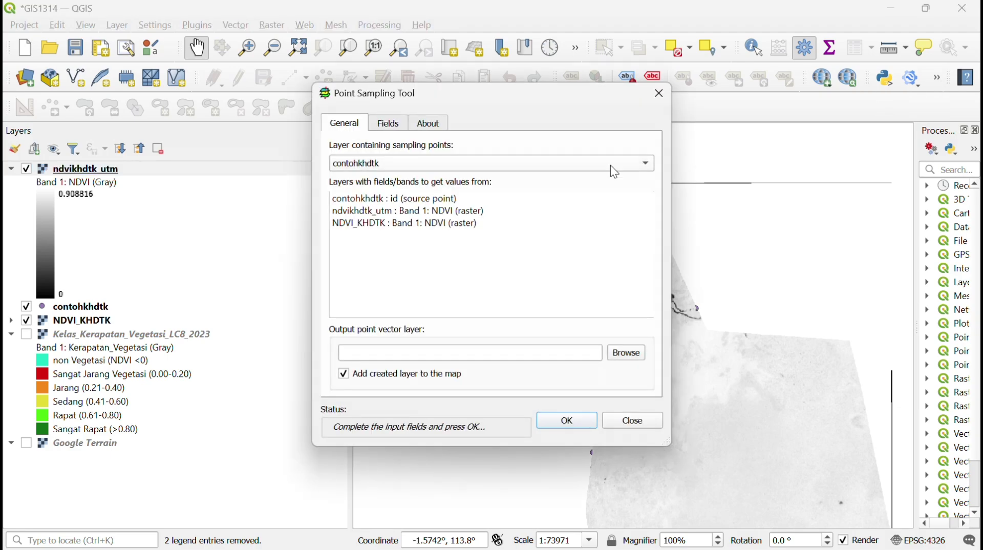
click(403, 200)
ctrl+click(402, 212)
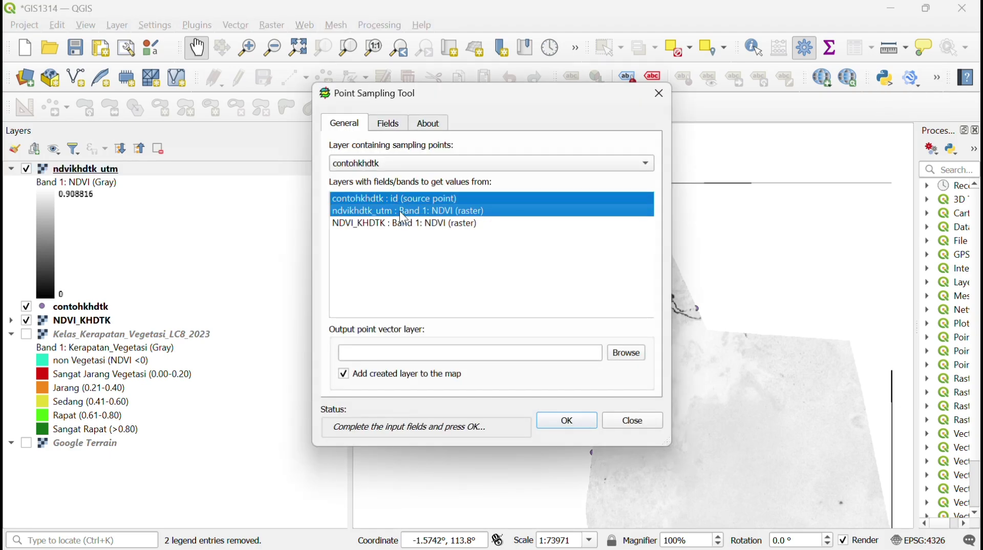
Save the sampled points as NdviKhdtkPT.gpkg in the sig 13 14 folder, run the sampling and close the tool
click(625, 357)
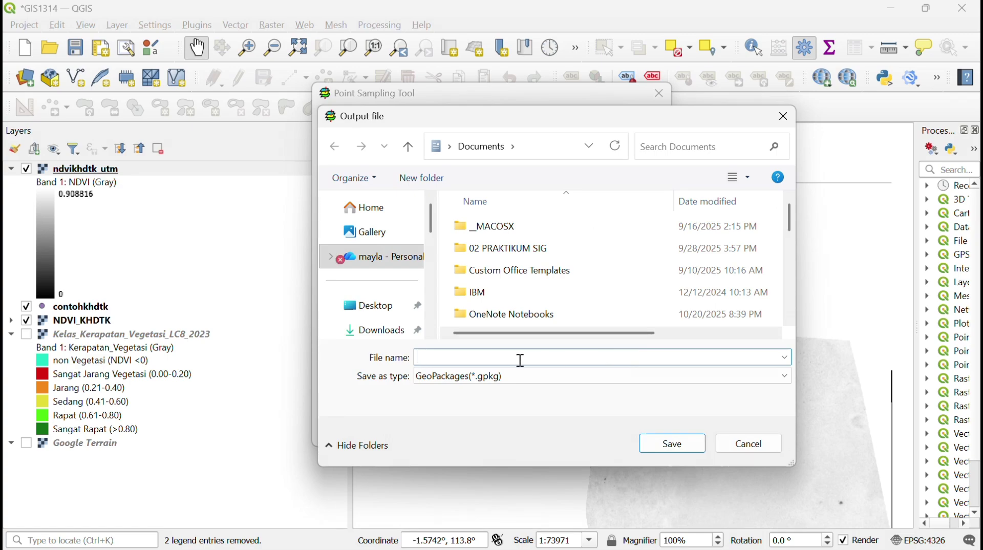
scroll(374, 307, down, 5)
scroll(378, 287, up, 2)
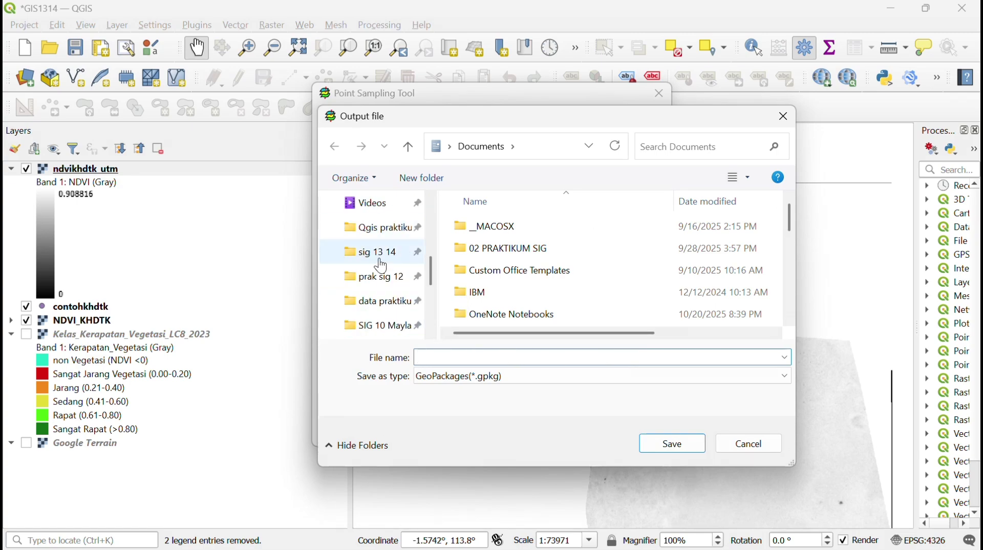
click(380, 259)
click(488, 357)
text(NdviKhdt)
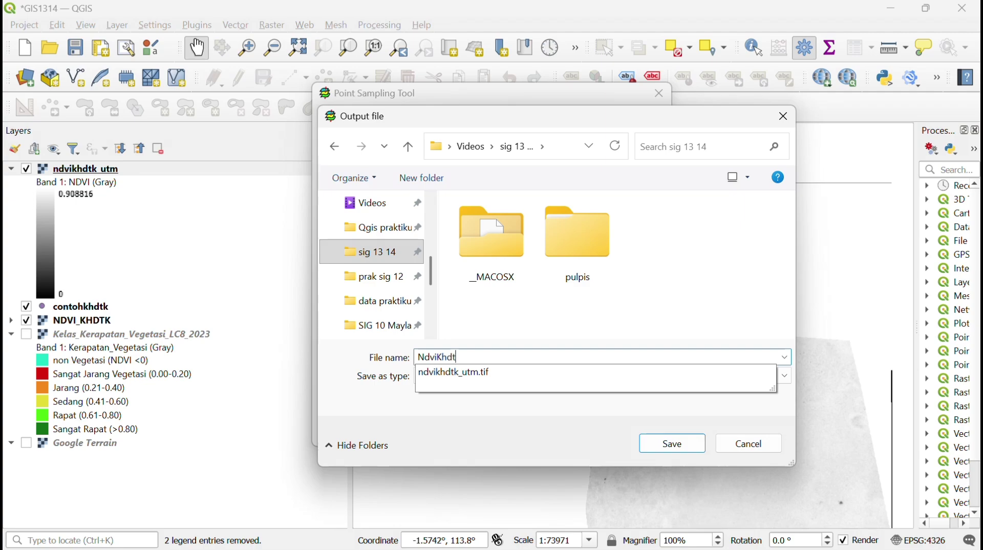
text(kPT)
click(671, 444)
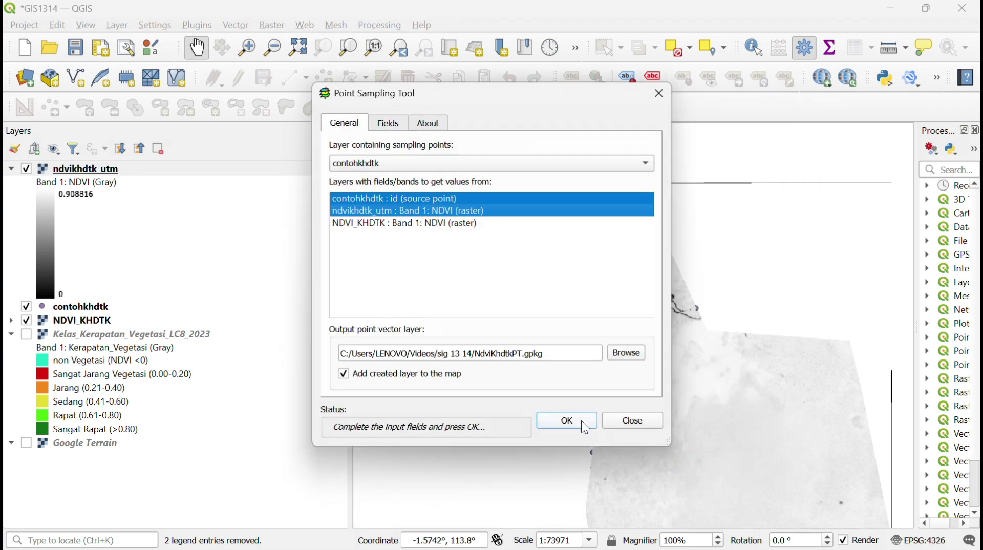
click(579, 426)
click(633, 422)
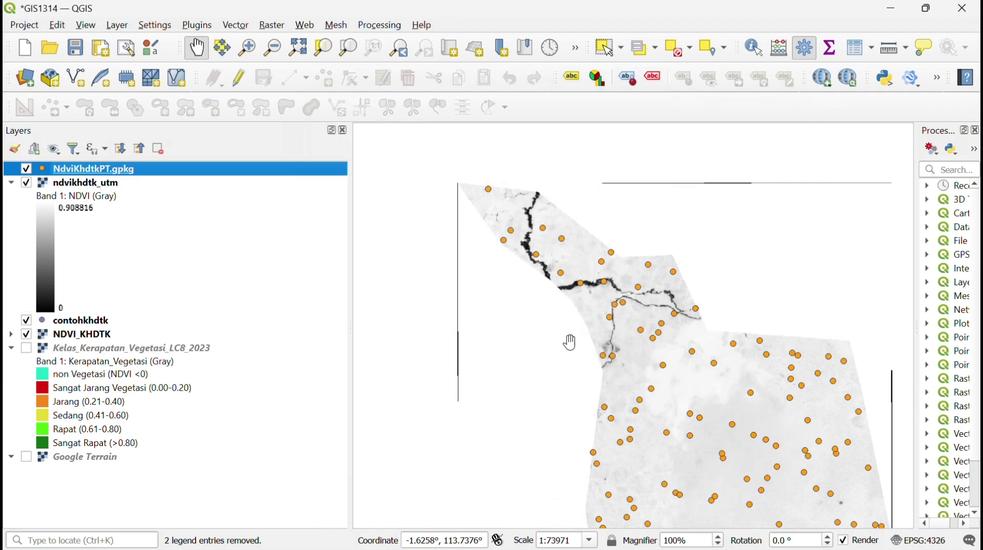
Examine the sampled points on the map and the NdviKhdtkPT.gpkg layer's information, including its CRS and feature count
drag(668, 353, 566, 292)
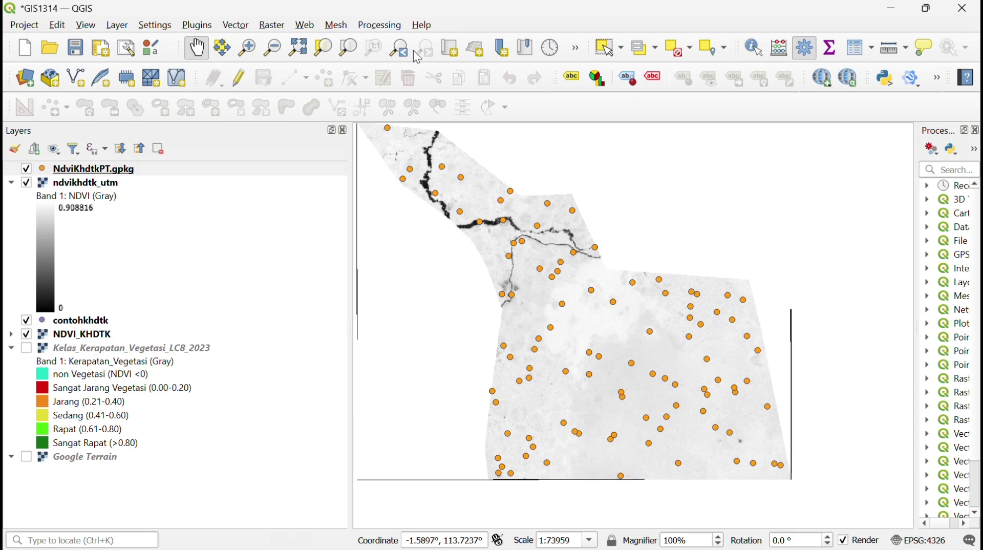
click(238, 169)
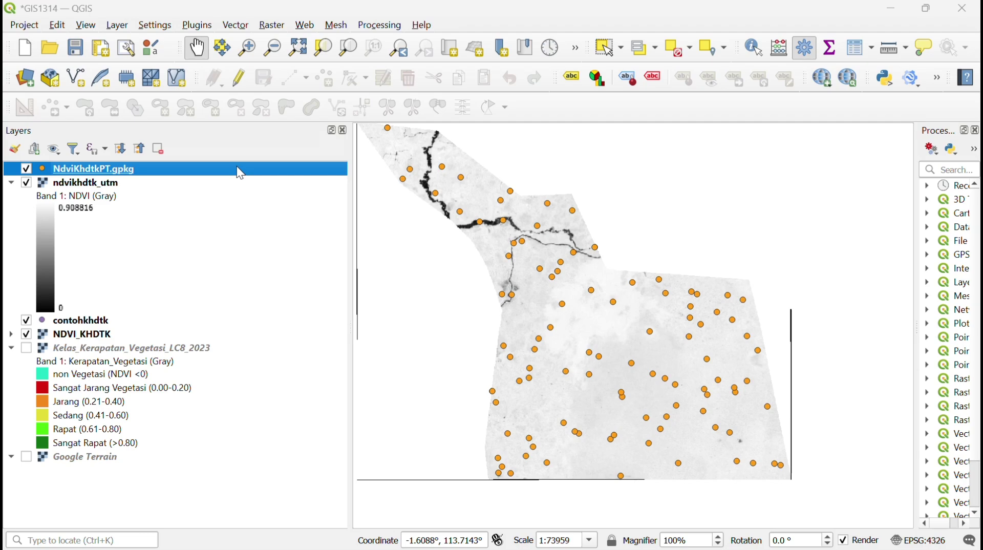
double_click(236, 167)
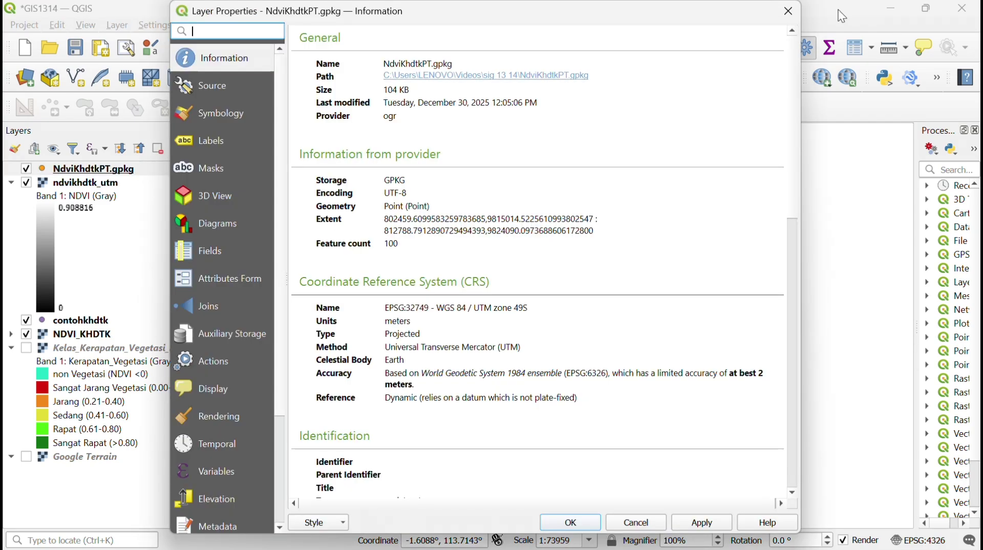
click(785, 14)
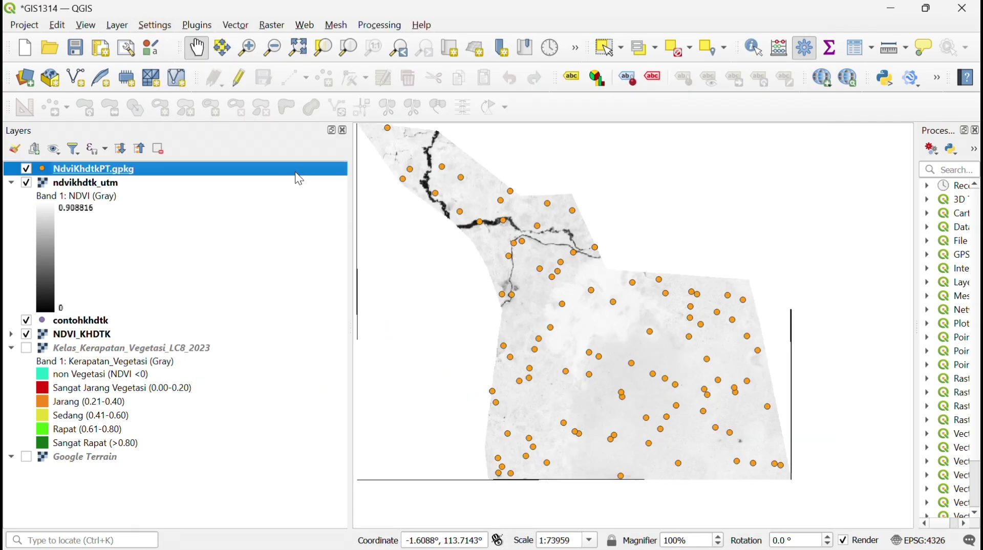
Copy all rows of the NdviKhdtkPT.gpkg attribute table with editing enabled and paste them into a new ChatGPT message
right_click(295, 173)
click(348, 369)
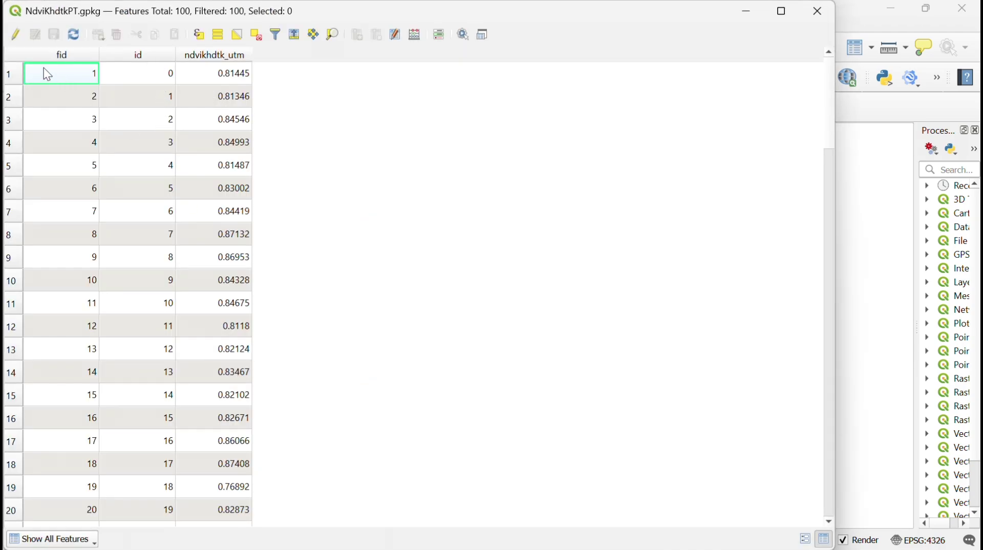
click(20, 31)
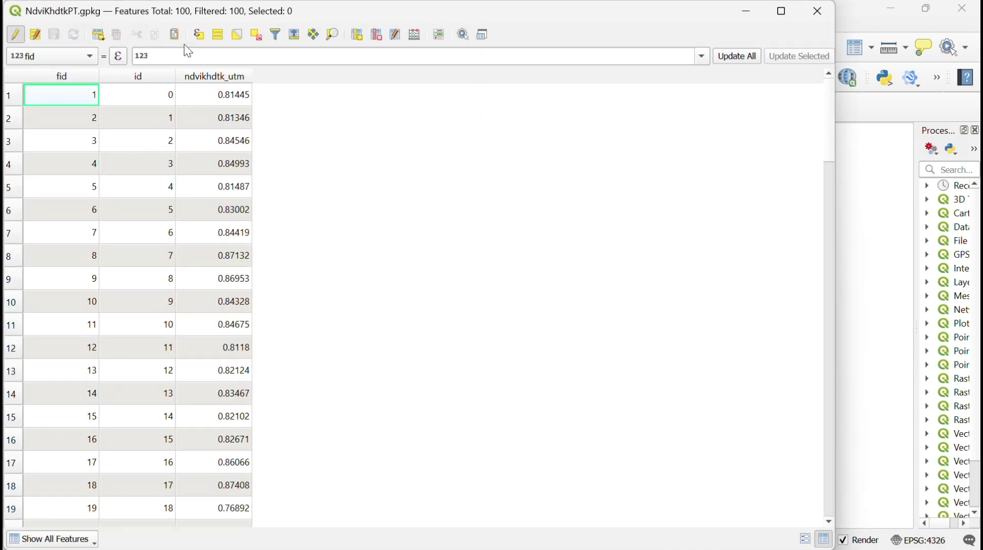
click(217, 34)
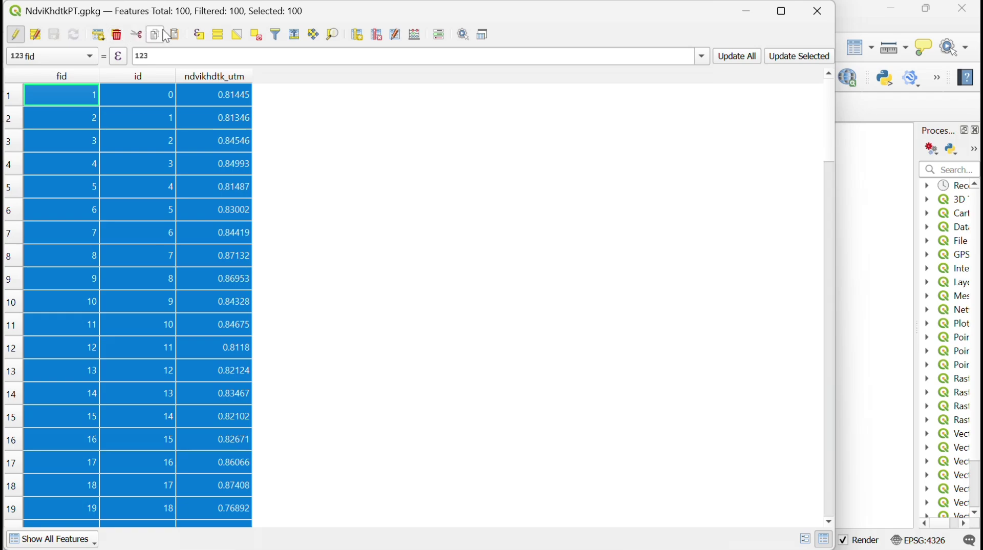
click(162, 33)
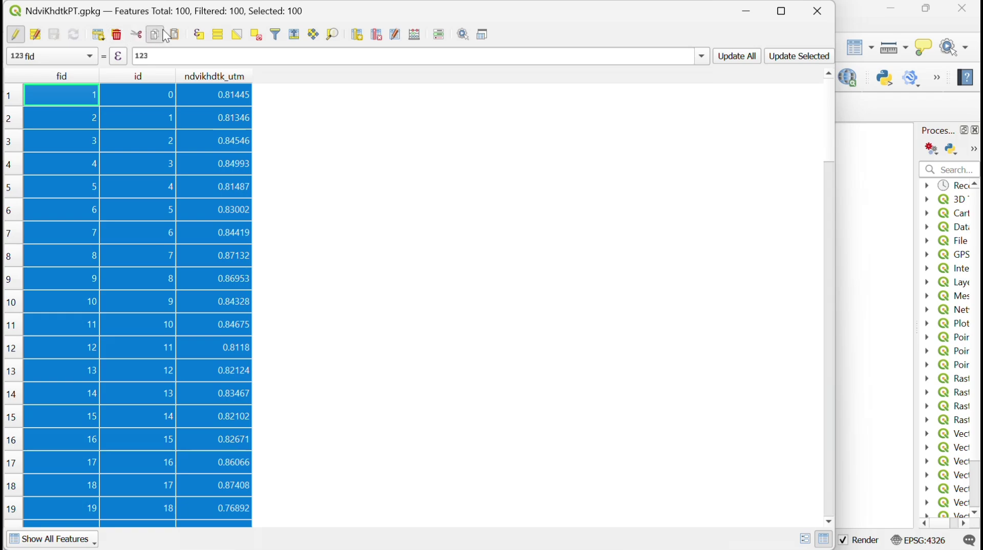
click(755, 10)
key(ctrl+v)
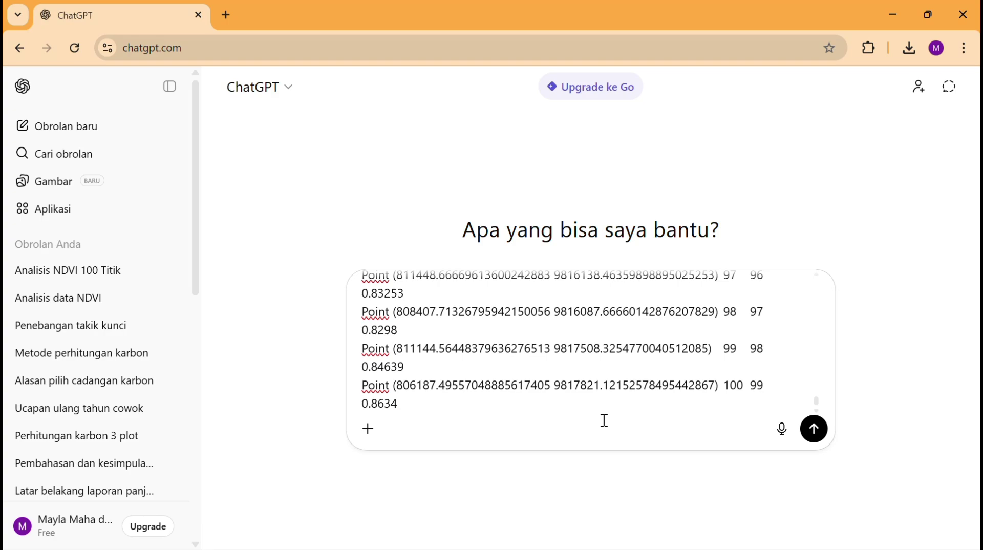
Send the copied wkt_geom, fid, id and ndvikhdtk_utm point table to ChatGPT as a new message
key(BackSpace)
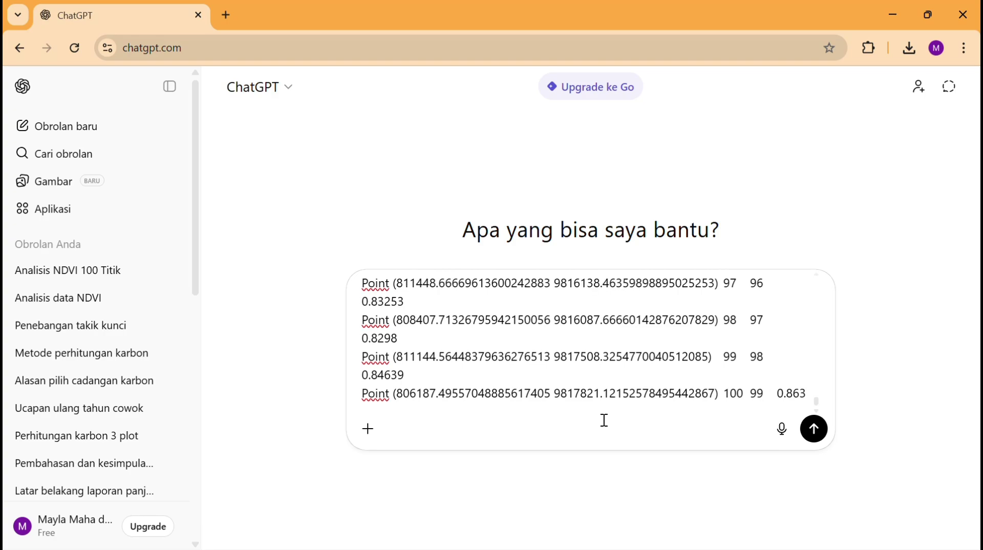
text(4)
key(Return)
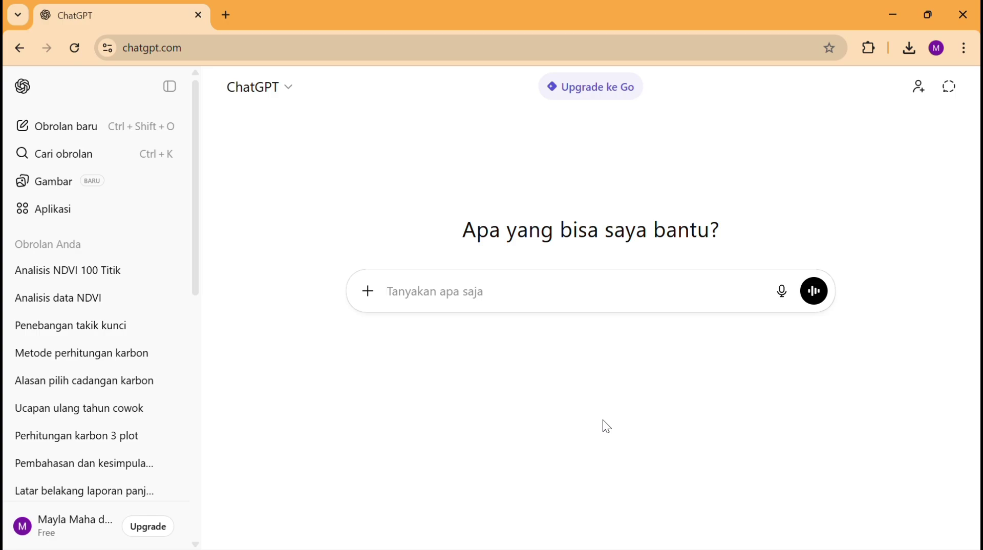
key(ctrl+v)
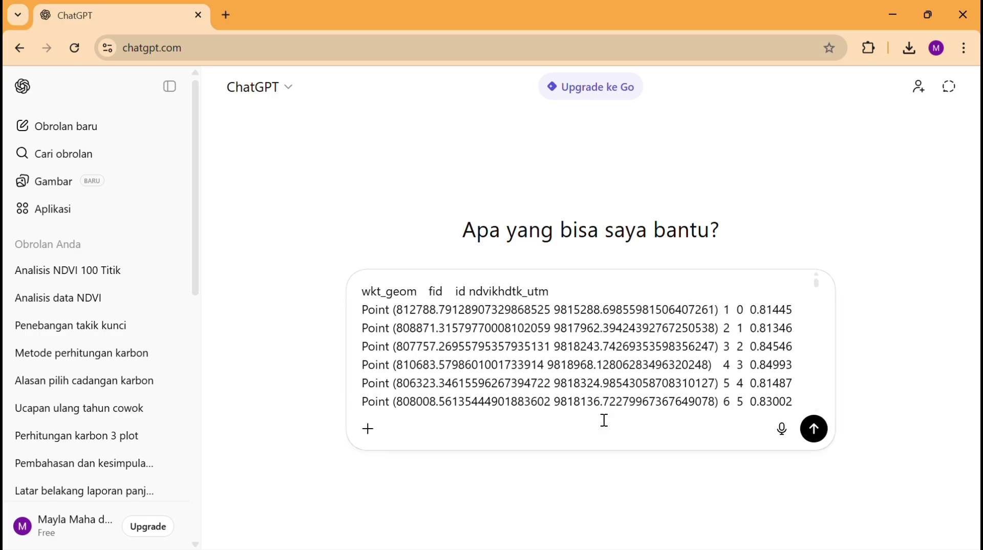
key(Return)
Send the follow-up request "buatkan estimasi cadangan karbon dan volume pada ndvi diatas yang hasilnya dalam bentuk excel"
text(buatkan)
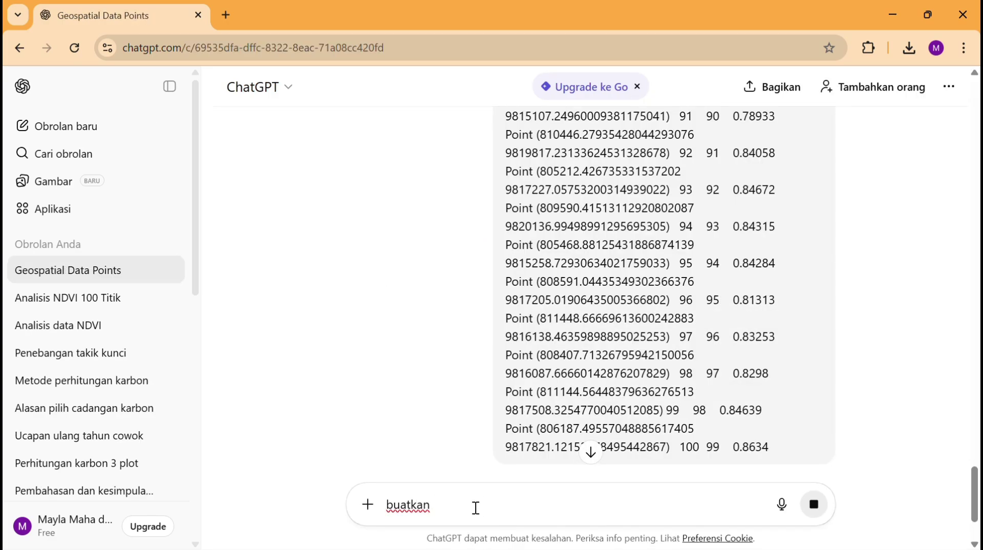
text( estimasi cadangan karbon)
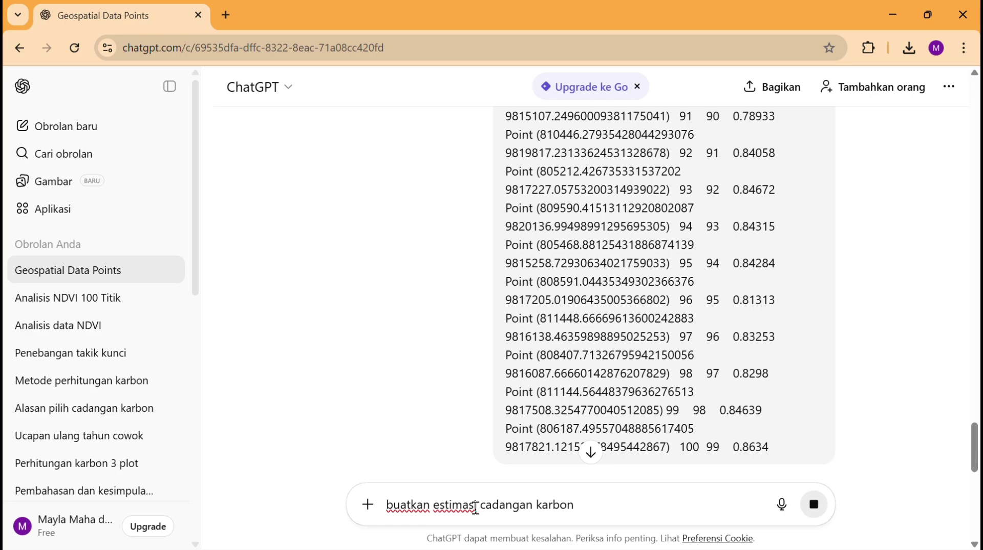
text( dan volume pada ndvi)
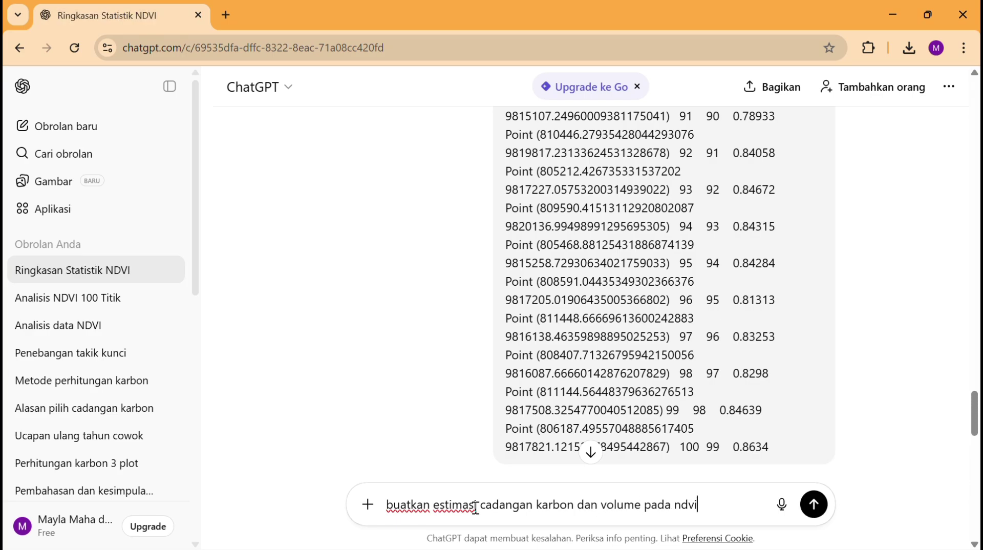
text( diatas yang hasilnya dalam bentuk excel)
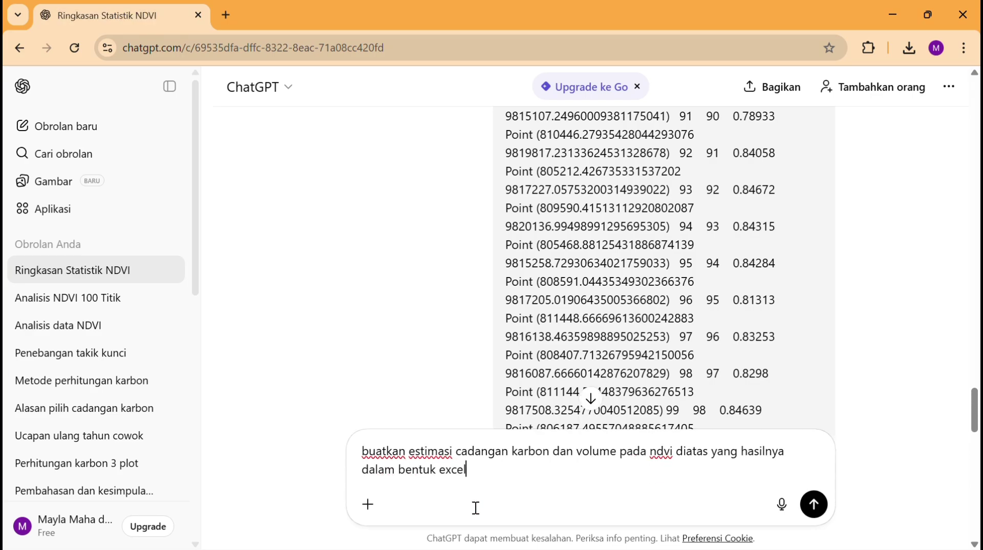
key(Return)
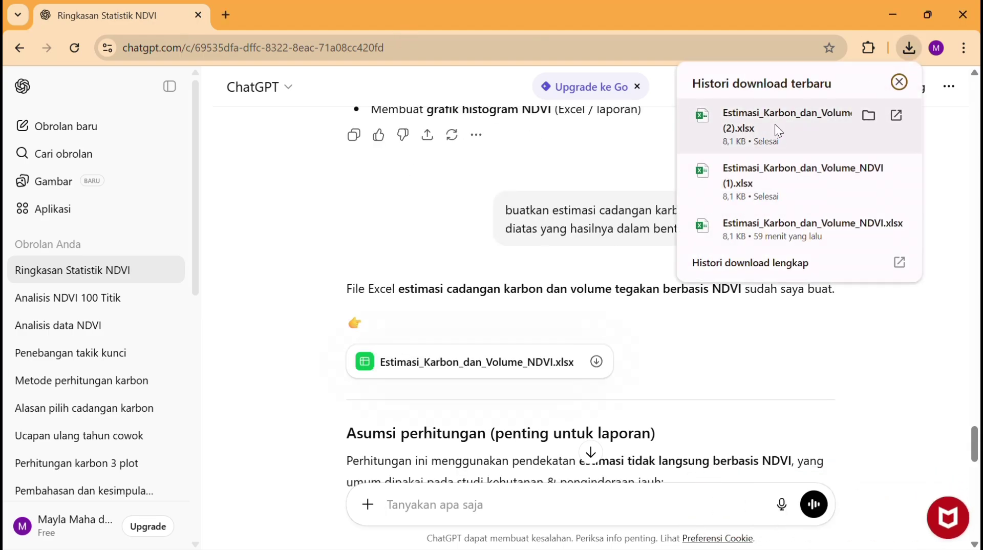
Open the downloaded Estimasi_Karbon_dan_Volume_NDVI (1).xlsx in Excel and clear the contents of A72:E101, the rows for FID 71 to 100
click(765, 173)
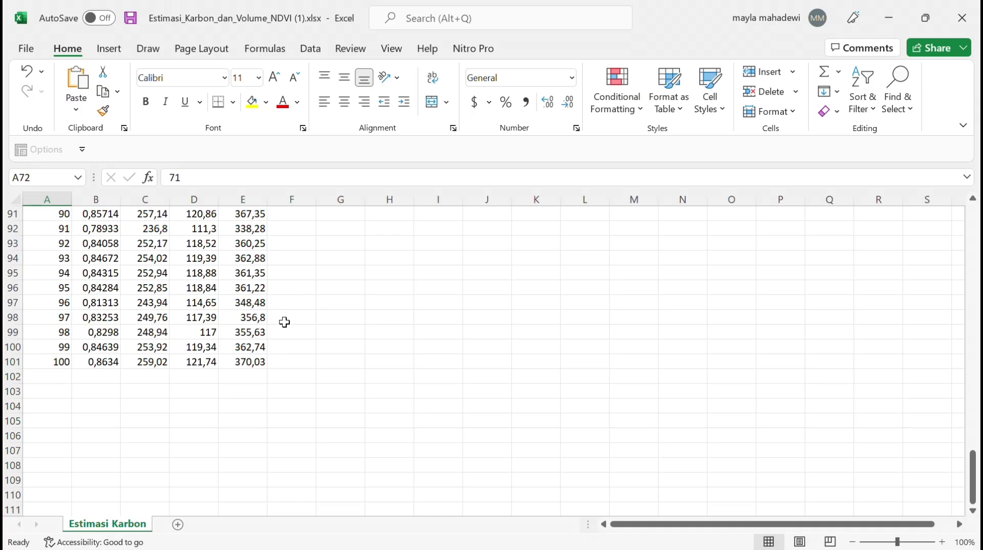
scroll(248, 408, up, 1)
click(248, 407)
drag(248, 408, 61, 285)
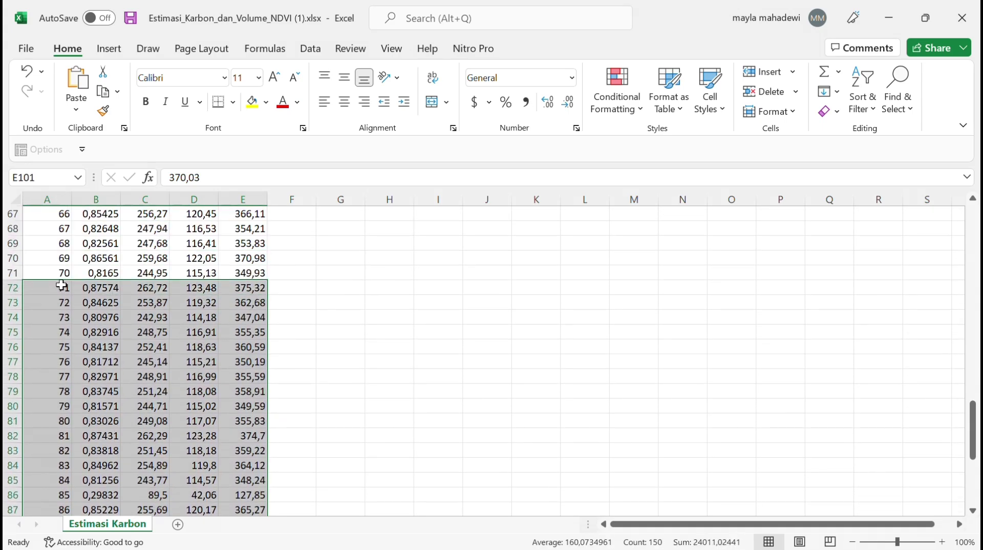
right_click(62, 285)
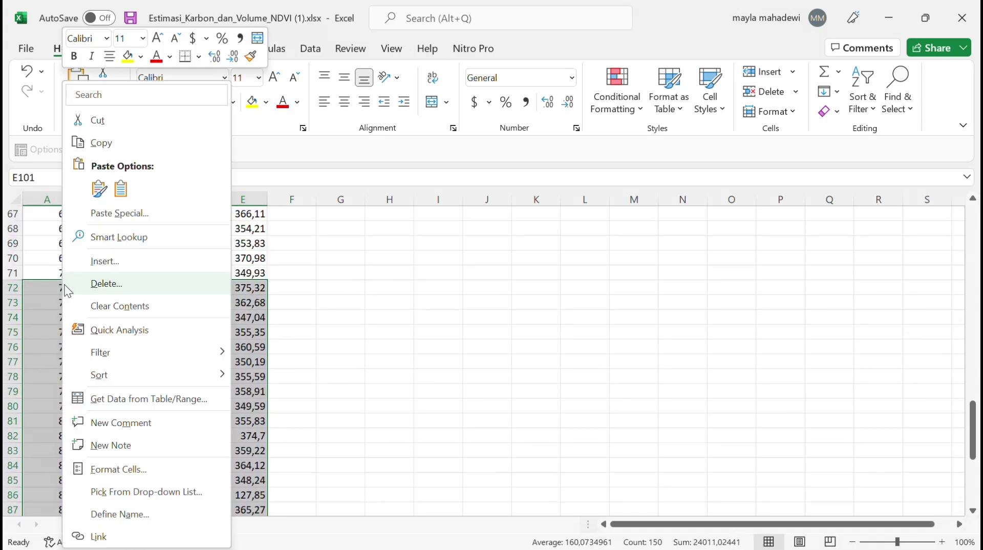
click(138, 305)
click(326, 313)
scroll(326, 314, up, 8)
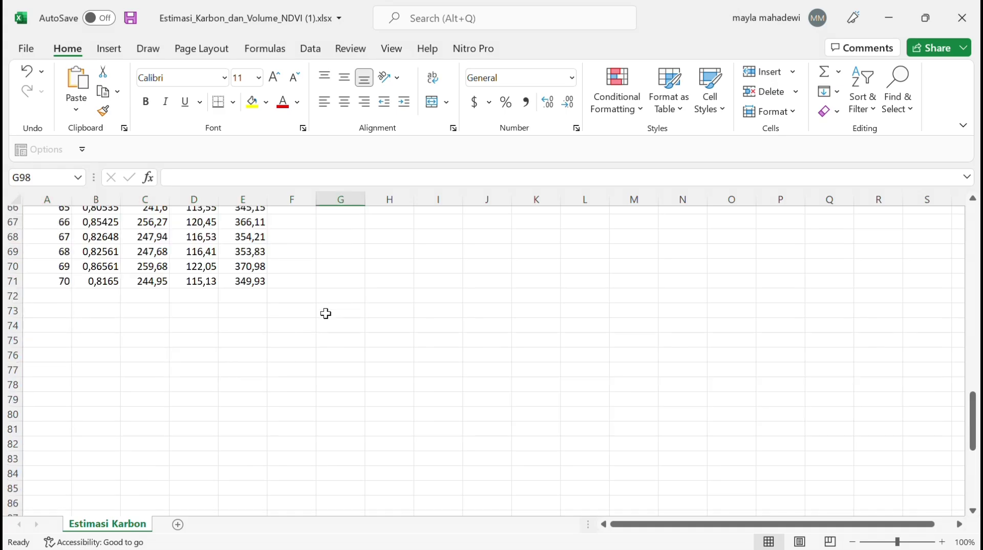
scroll(326, 313, up, 20)
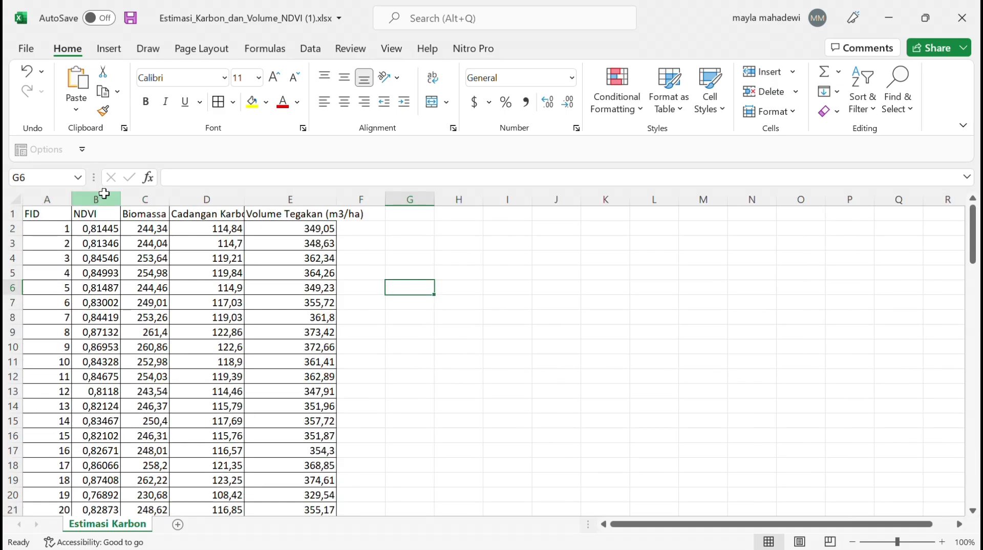
Chart NDVI against Volume Tegakan as a scatter plot with linear trendline, equation and R², then shrink it beside the table
click(105, 193)
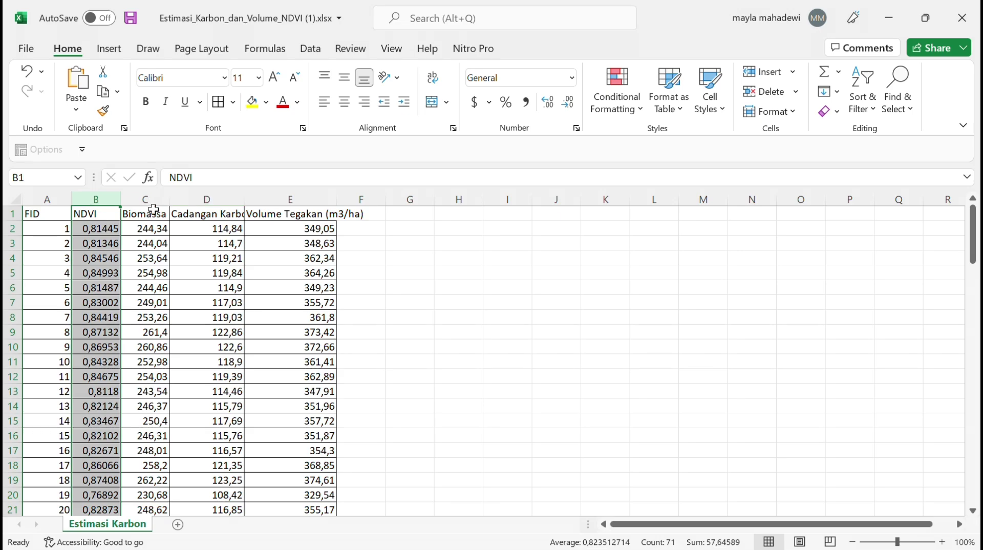
ctrl+click(299, 199)
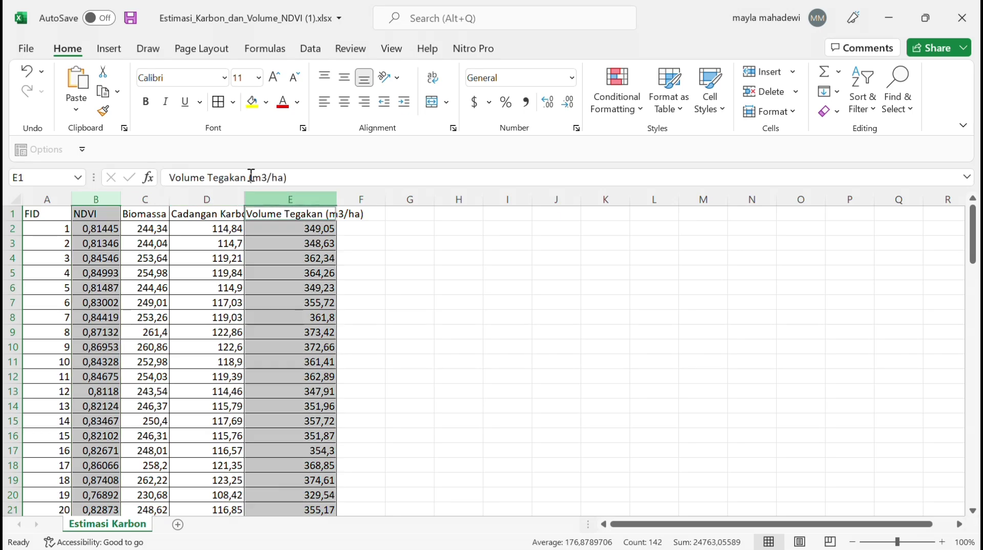
click(109, 49)
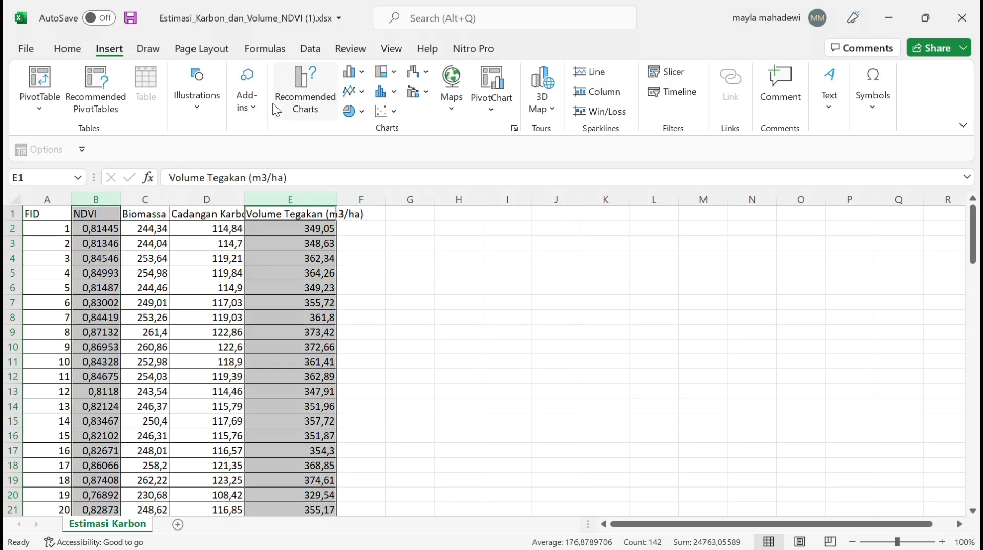
click(385, 111)
click(393, 160)
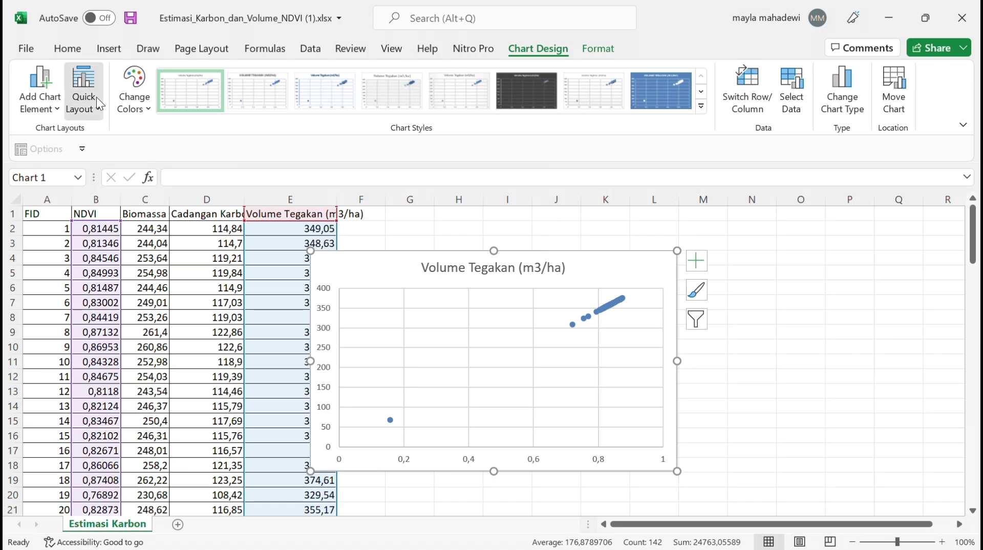
click(83, 98)
click(172, 228)
drag(499, 276, 606, 247)
drag(782, 441, 706, 384)
Chart NDVI against Cadangan Karbon as a scatter plot with linear trendline, equation and R², placed below the Volume Tegakan chart
click(128, 196)
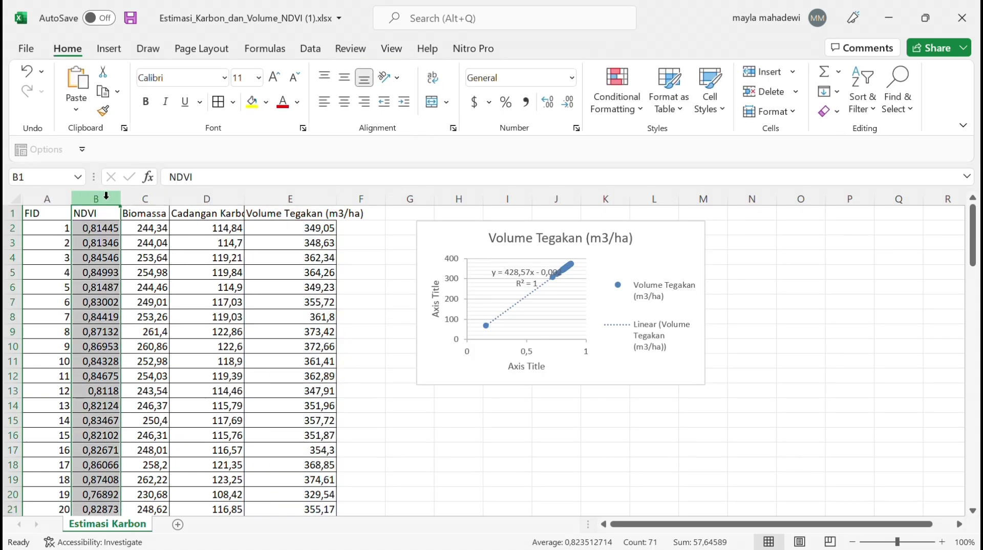
ctrl+click(207, 199)
click(109, 48)
click(387, 110)
click(391, 161)
click(83, 97)
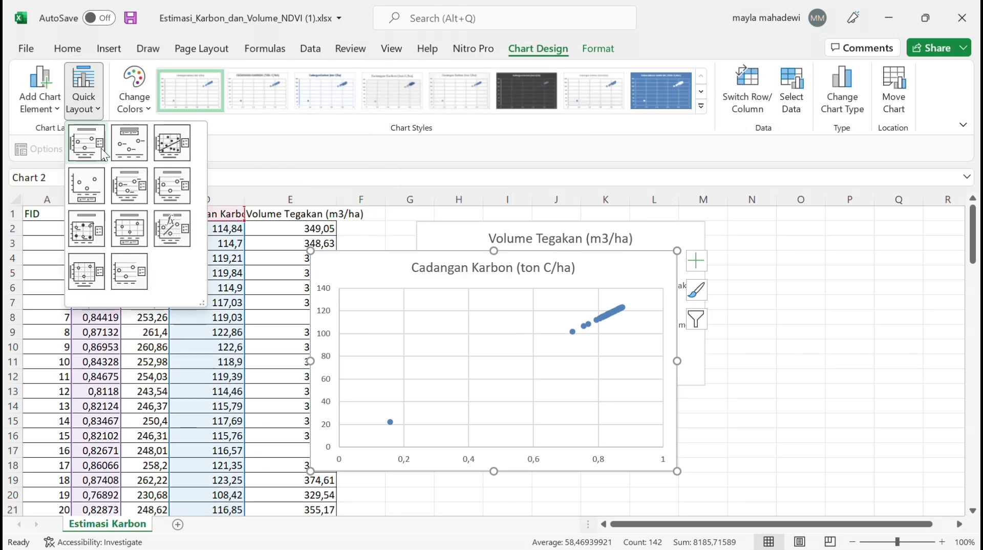
click(171, 229)
drag(310, 250, 448, 399)
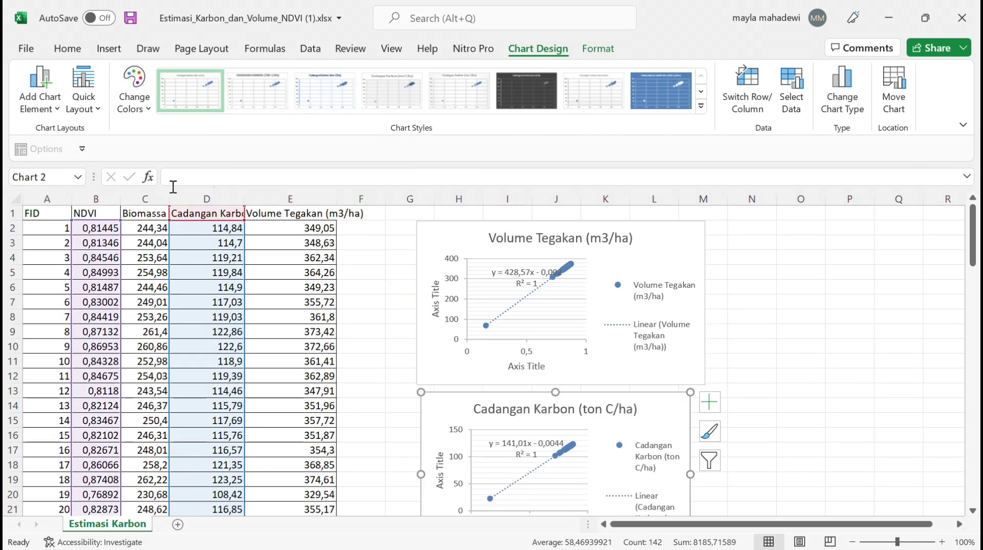
Chart NDVI against Biomassa as a scatter plot with linear trendline, equation and R², sized down beside the other charts
click(96, 199)
ctrl+click(145, 199)
click(109, 48)
click(397, 116)
click(390, 162)
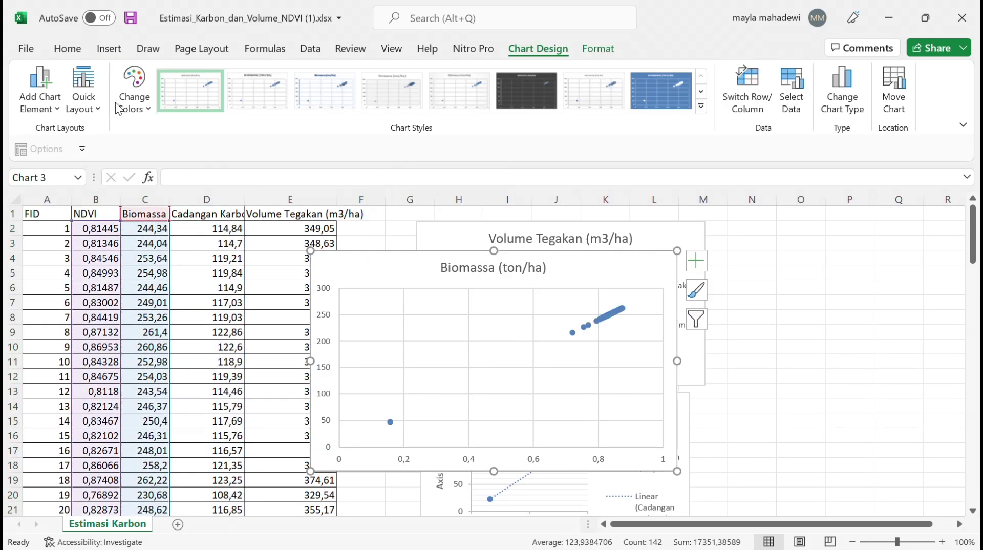
click(84, 97)
click(171, 228)
drag(310, 251, 448, 301)
drag(836, 272, 893, 307)
click(780, 233)
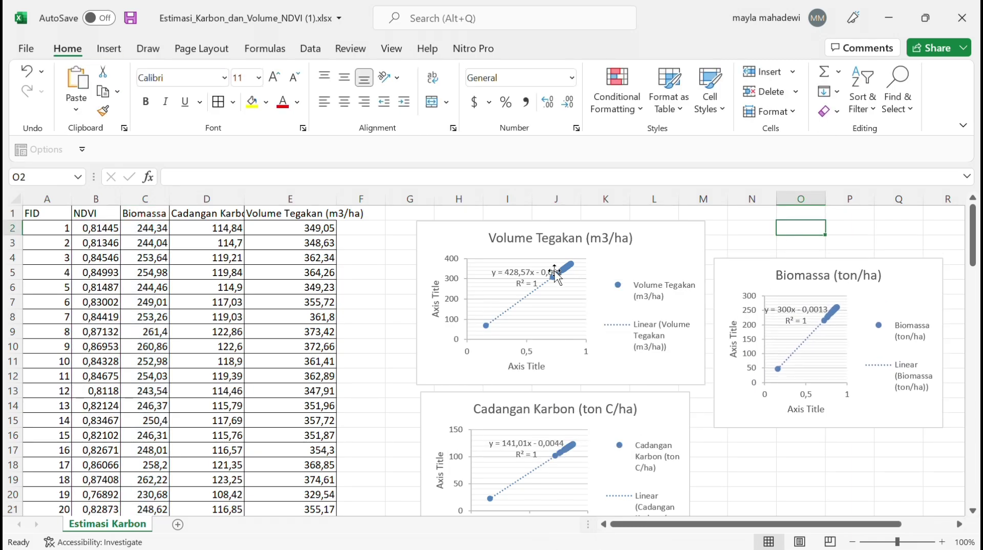
Copy the expression 428,57x - 0,002 from the trendline equation on the Volume Tegakan chart
scroll(780, 236, up, 4)
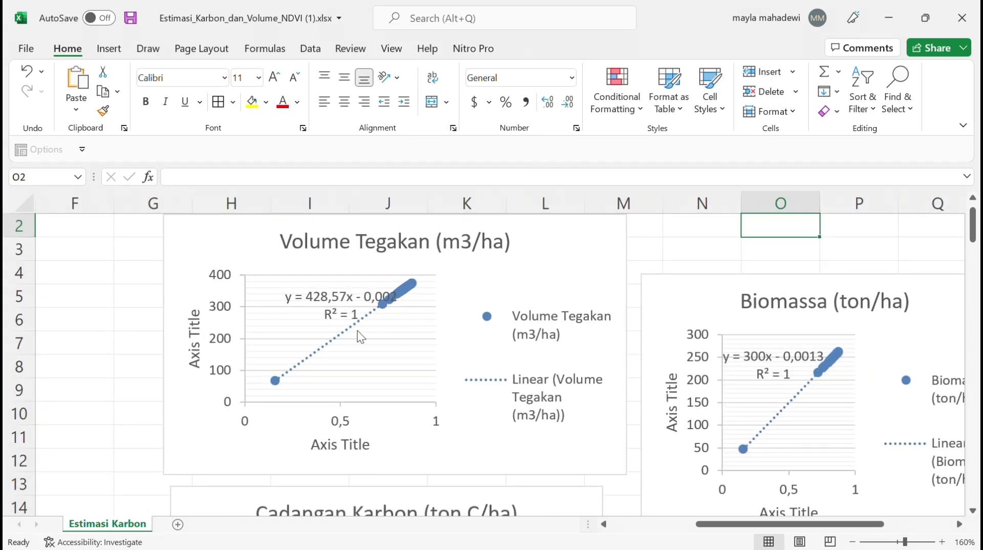
click(321, 302)
click(306, 296)
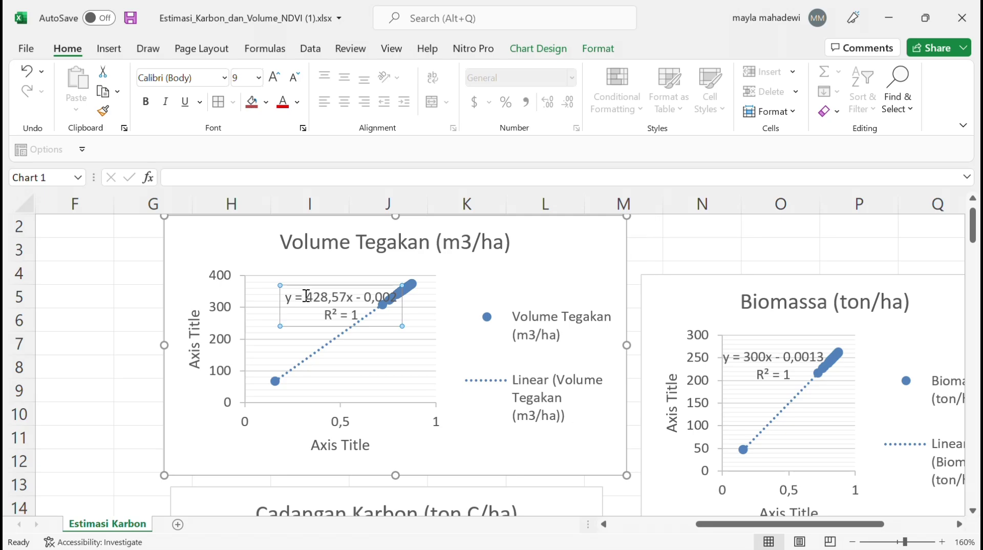
drag(305, 297, 400, 299)
key(ctrl+c)
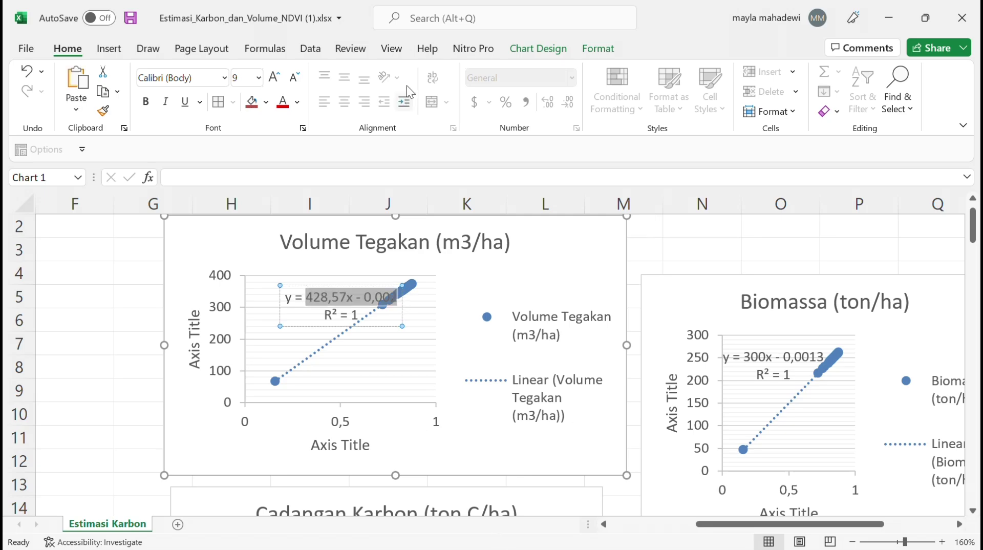
Switch to QGIS, open the Raster Calculator and set the output layer to volumeCarbon in the sig 13 14 folder
key(alt+Tab)
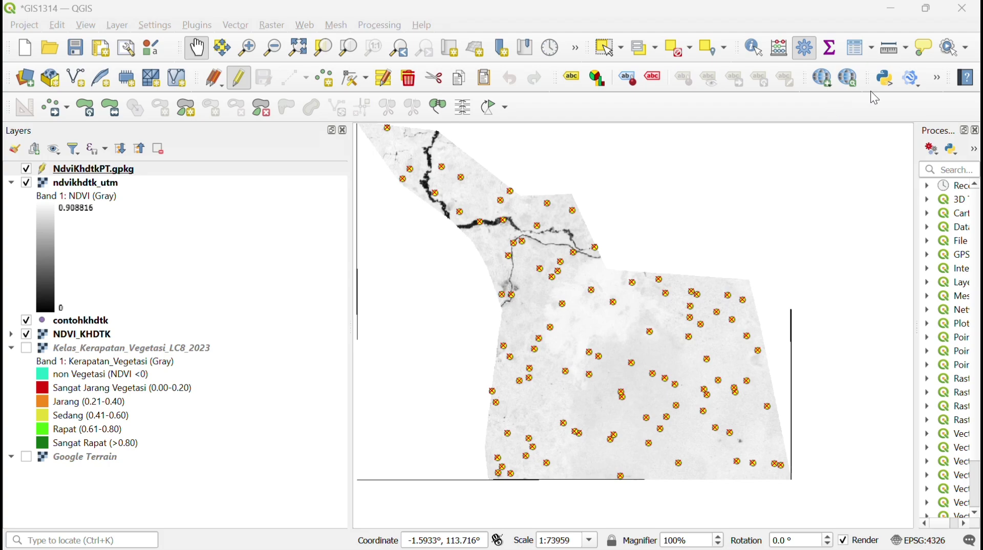
click(273, 25)
click(272, 25)
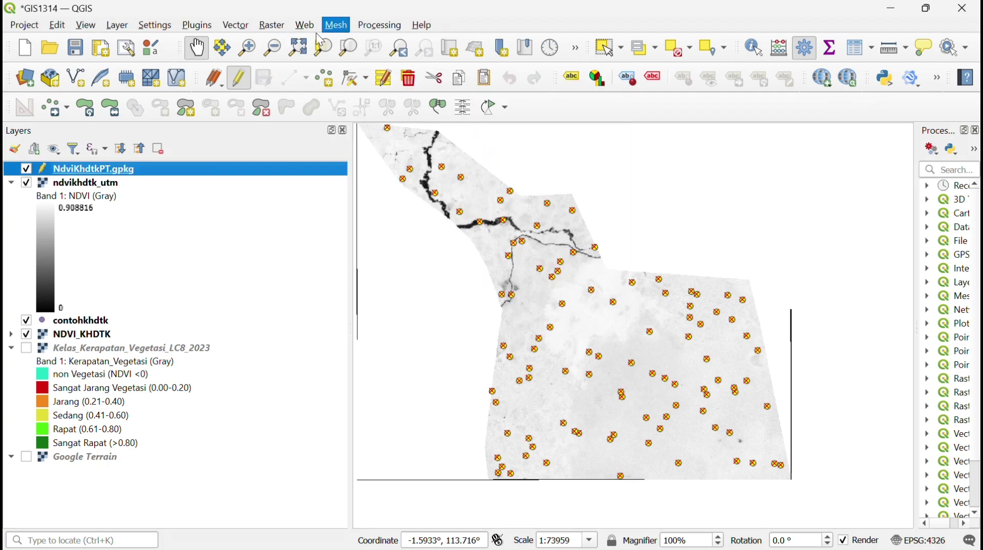
click(274, 25)
click(291, 45)
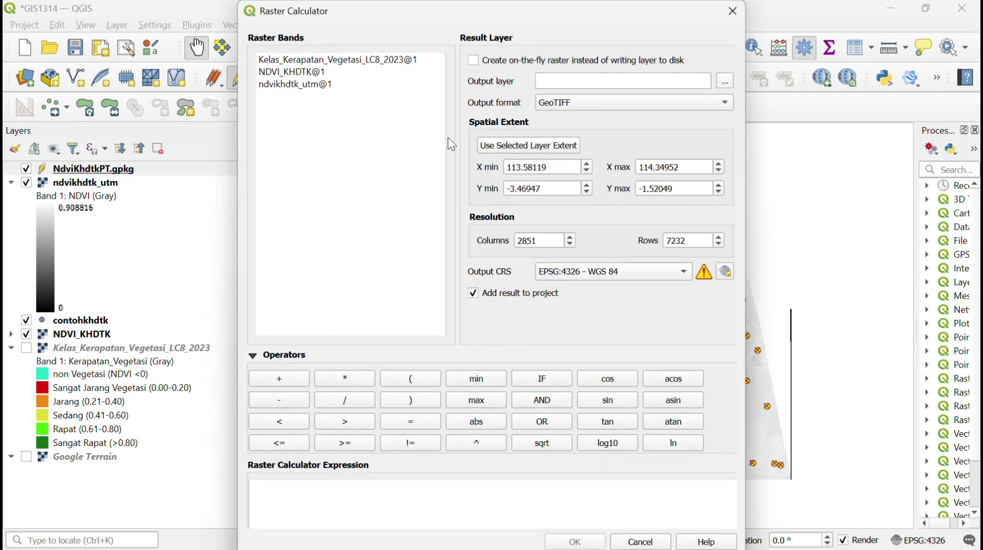
click(725, 81)
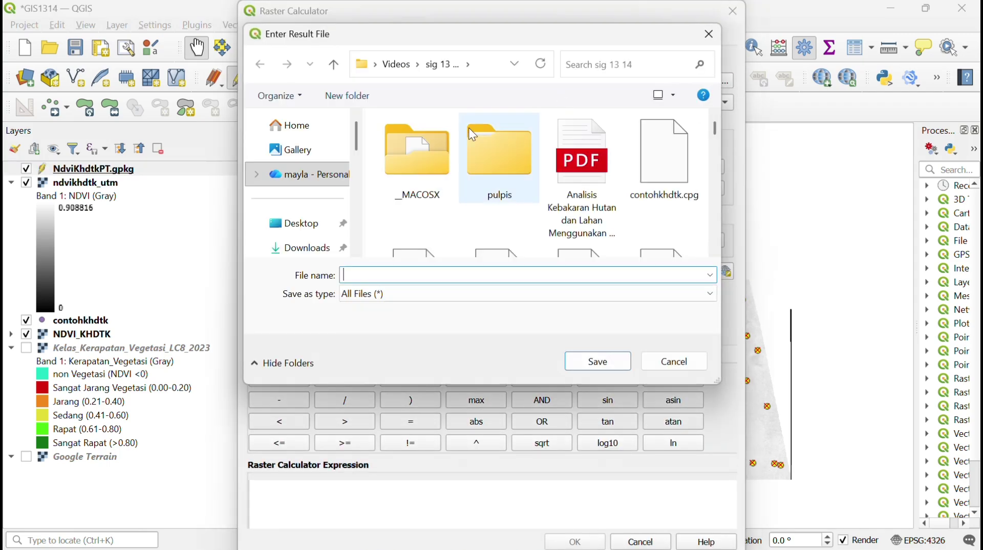
text(volu)
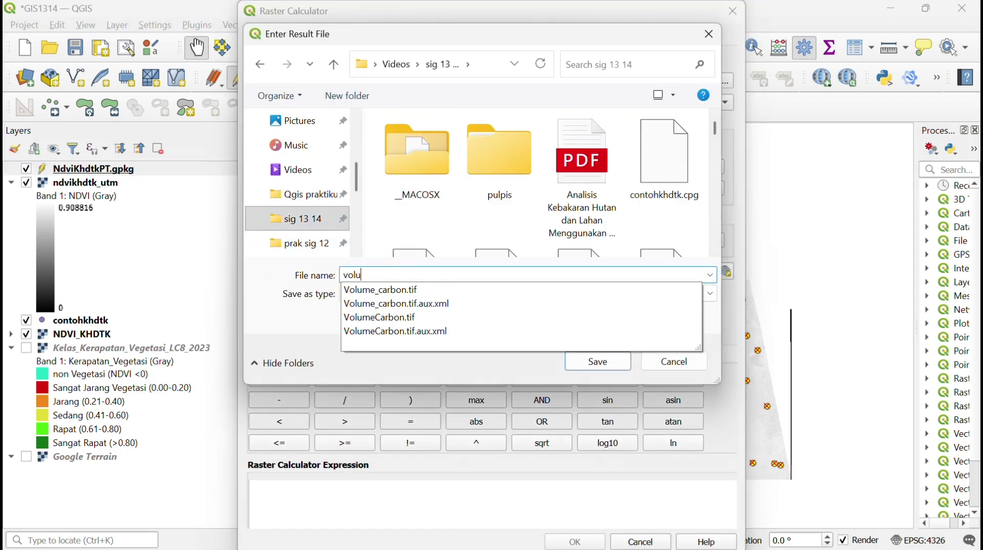
text(meCarbon)
click(594, 361)
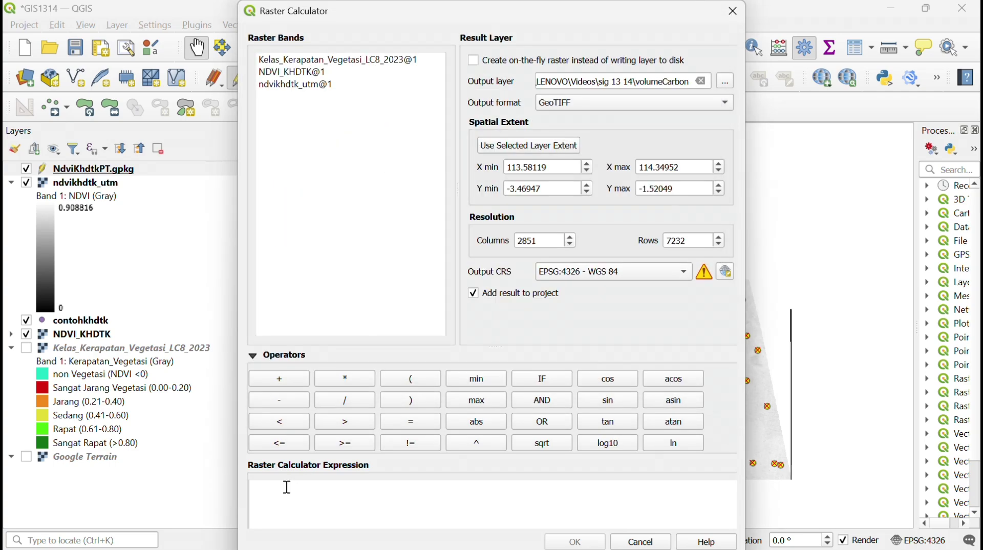
Enter the raster expression (428,57*"ndvikhdtk_utm@1")- 0,002 from the copied equation and run the calculation
click(286, 488)
key(ctrl+v)
key(BackSpace)
key(Home)
text(()
click(344, 378)
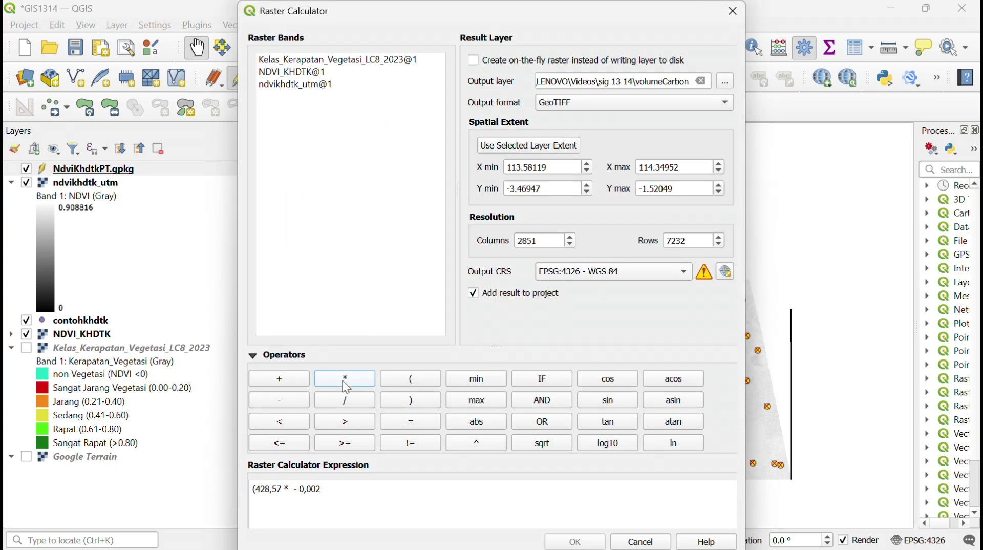
double_click(342, 86)
text())
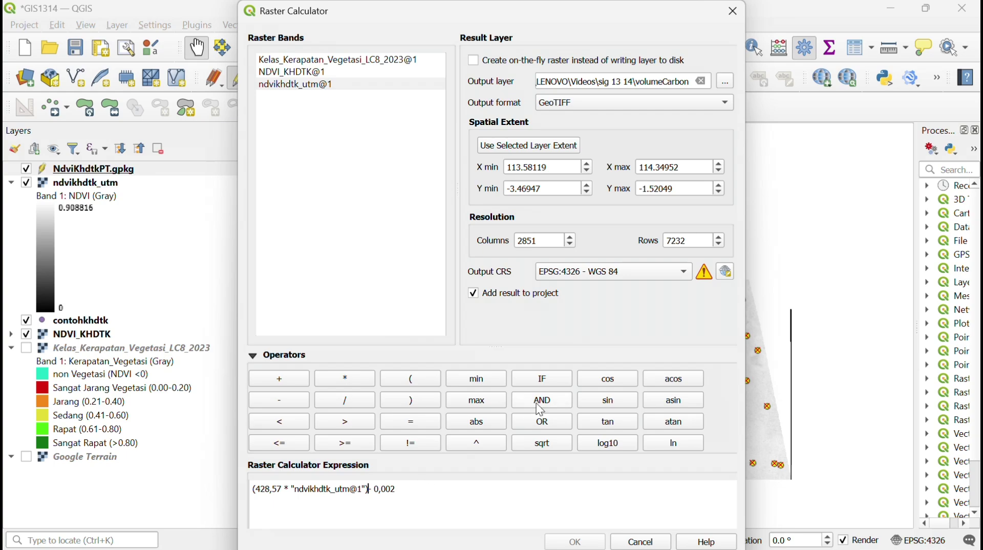
click(291, 489)
key(BackSpace)
key(BackSpace)
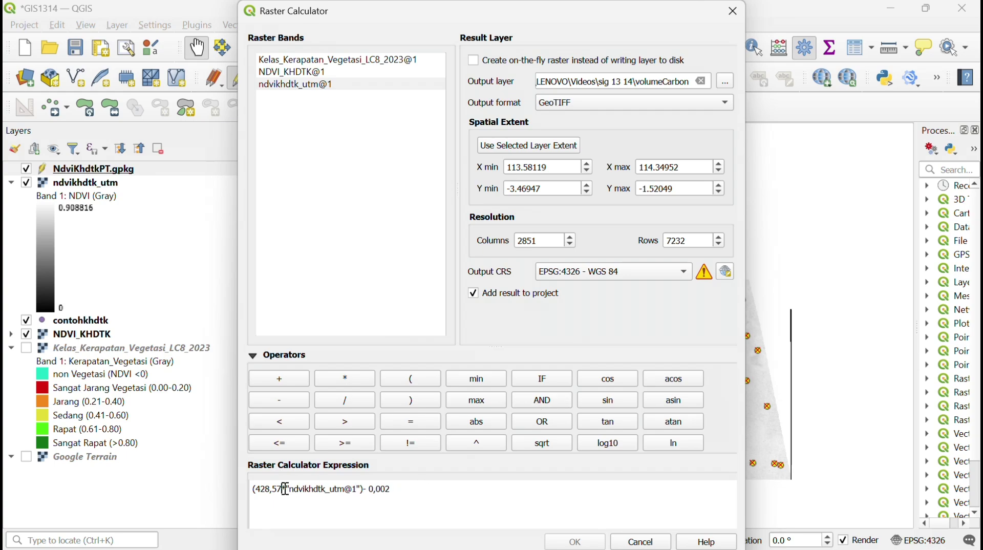
click(589, 541)
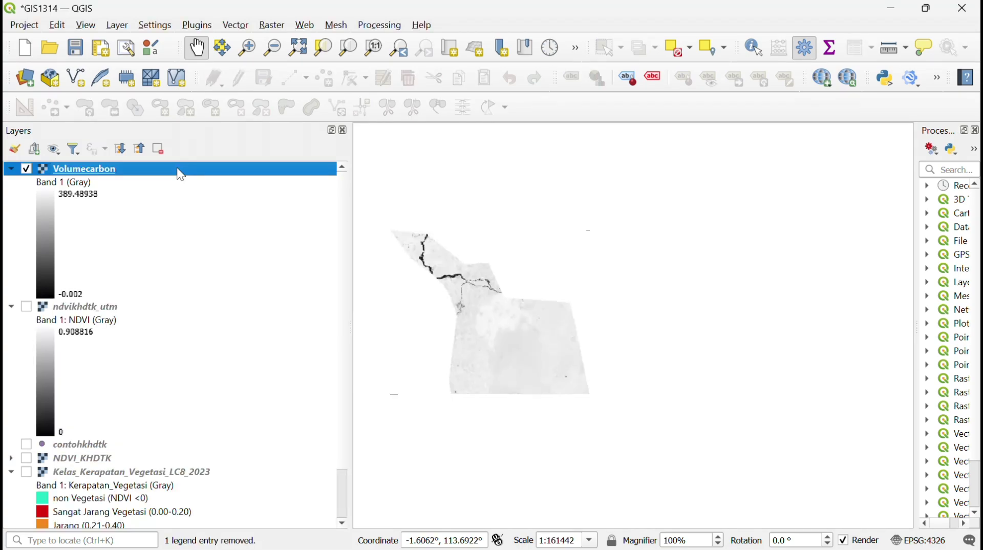
Style the Volumecarbon layer as singleband pseudocolor with a white-to-green color ramp and classify it
double_click(180, 174)
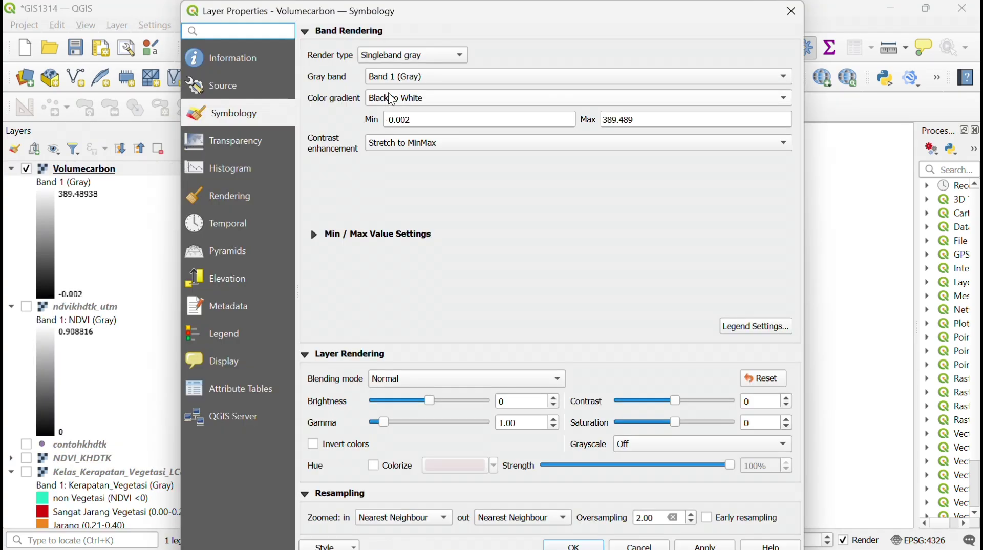
click(395, 58)
click(410, 73)
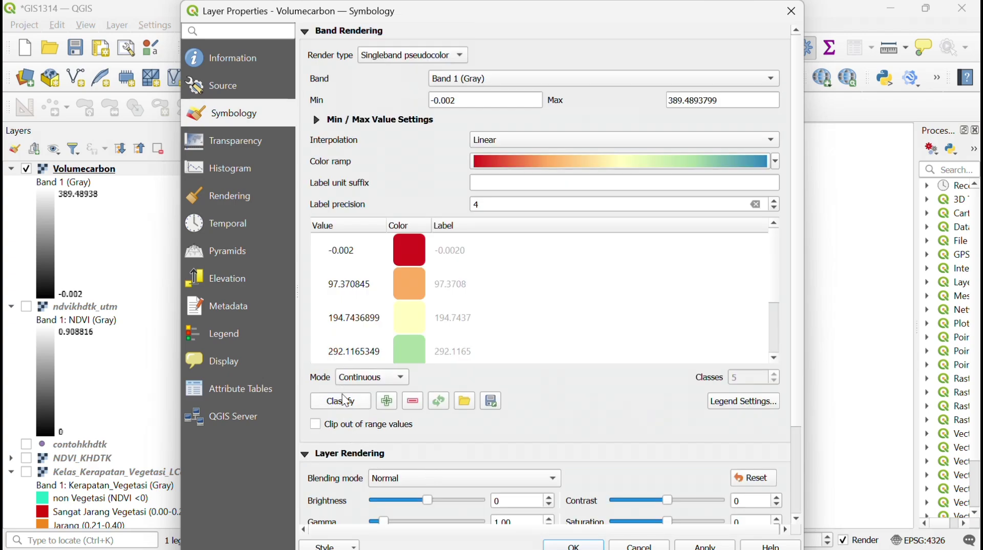
click(776, 161)
click(528, 235)
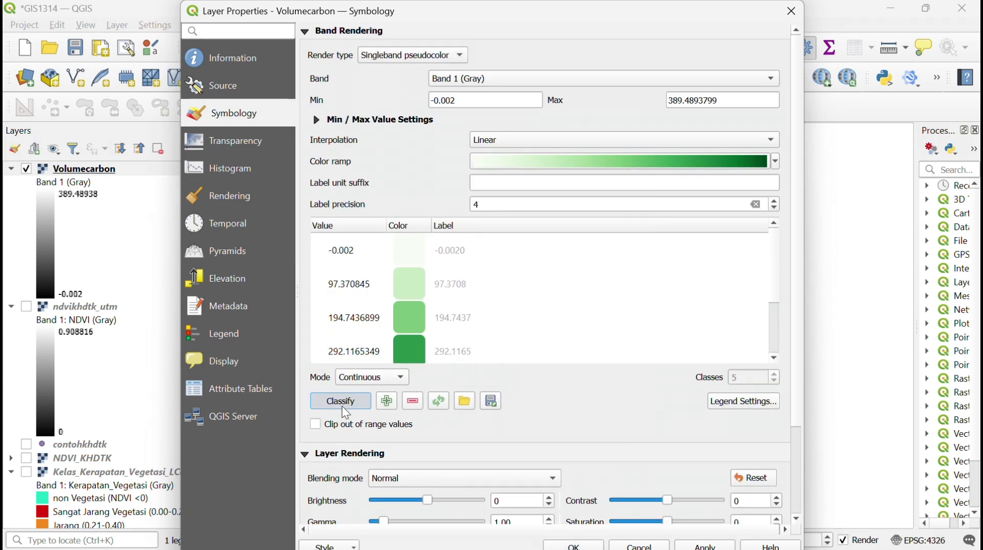
click(342, 404)
click(680, 544)
click(574, 545)
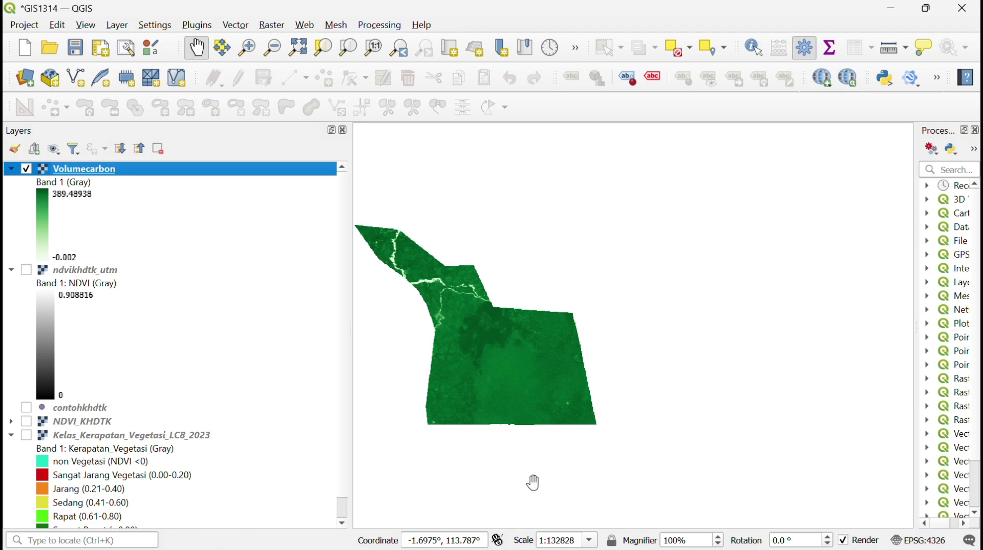
Switch to Excel and copy the expression 141,01x - 0,0044 from the trendline equation on the Cadangan Karbon chart
click(891, 7)
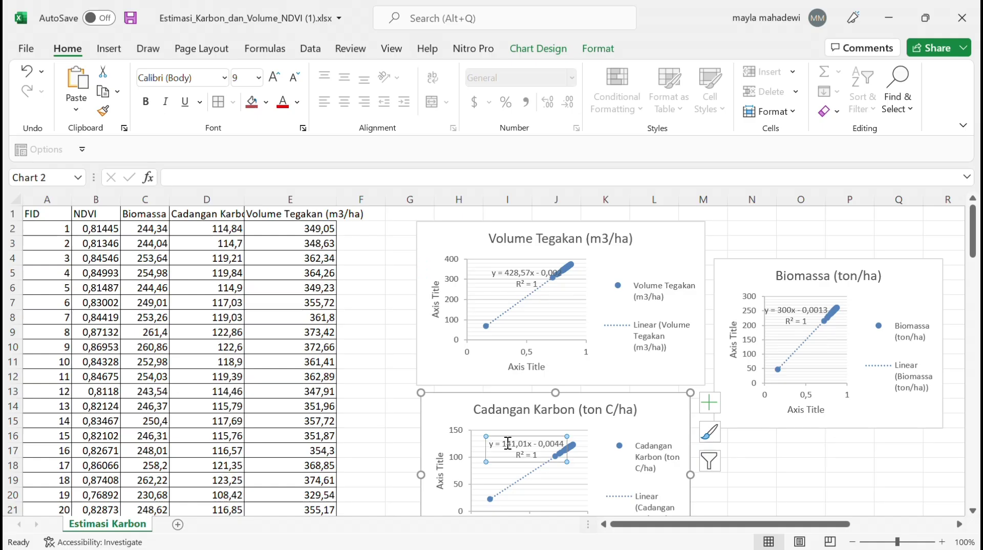
drag(504, 443, 565, 441)
key(ctrl+c)
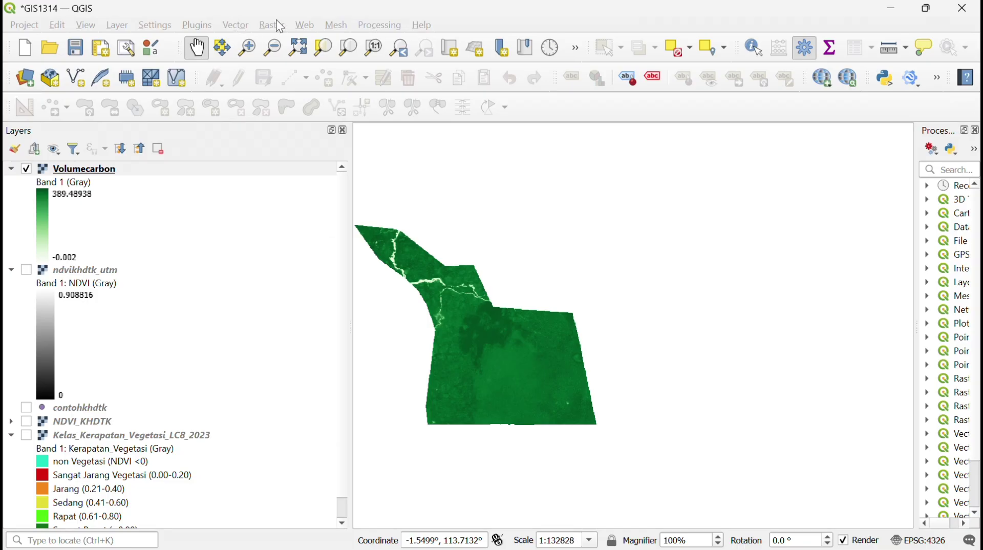
Switch to QGIS, open the Raster Calculator and set the output layer to CadanganCarbon in the sig 13 14 folder
click(275, 20)
click(302, 36)
click(728, 80)
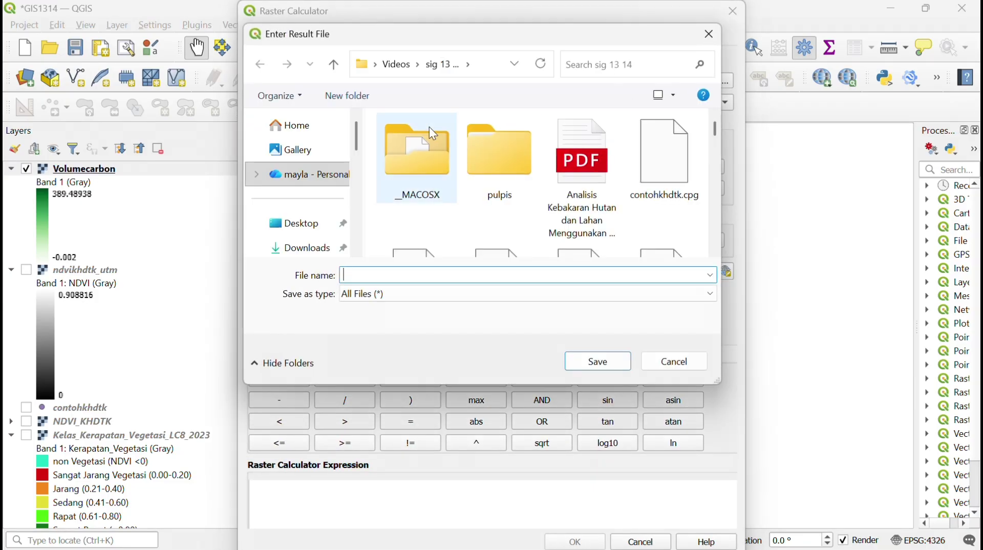
scroll(307, 205, down, 3)
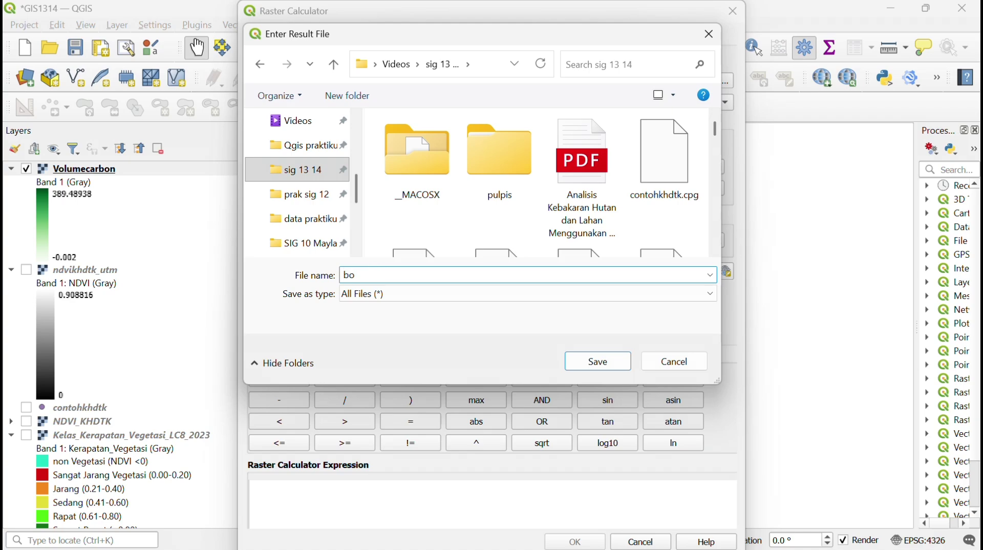
text(biomassa)
key(BackSpace)
key(BackSpace)
key(BackSpace)
key(BackSpace)
key(BackSpace)
key(BackSpace)
key(BackSpace)
key(BackSpace)
text(CadanganCarbon)
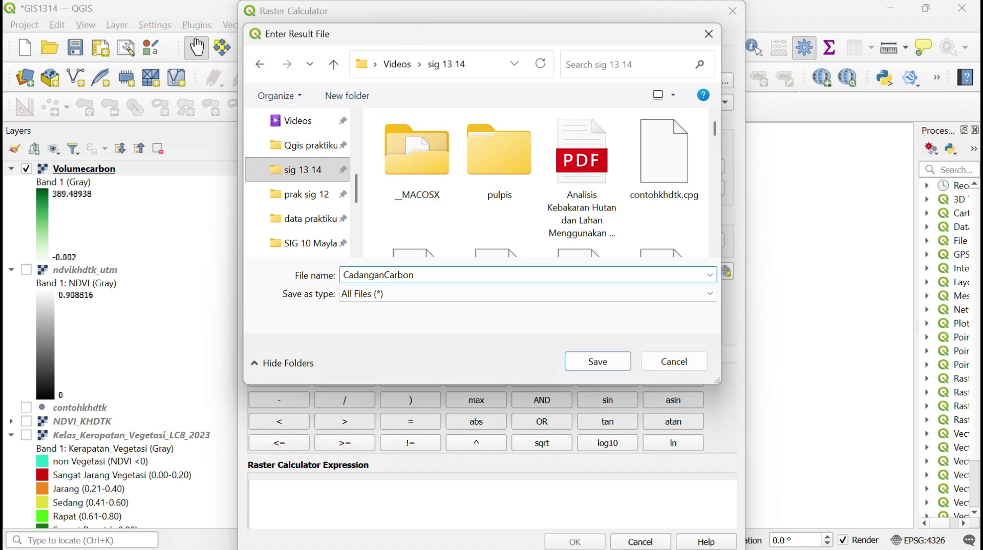
click(597, 361)
Build the raster expression (141.01 * "ndvikhdtk_utm@1") - 0.0044 from the copied equation and run the calculation
click(292, 487)
key(ctrl+v)
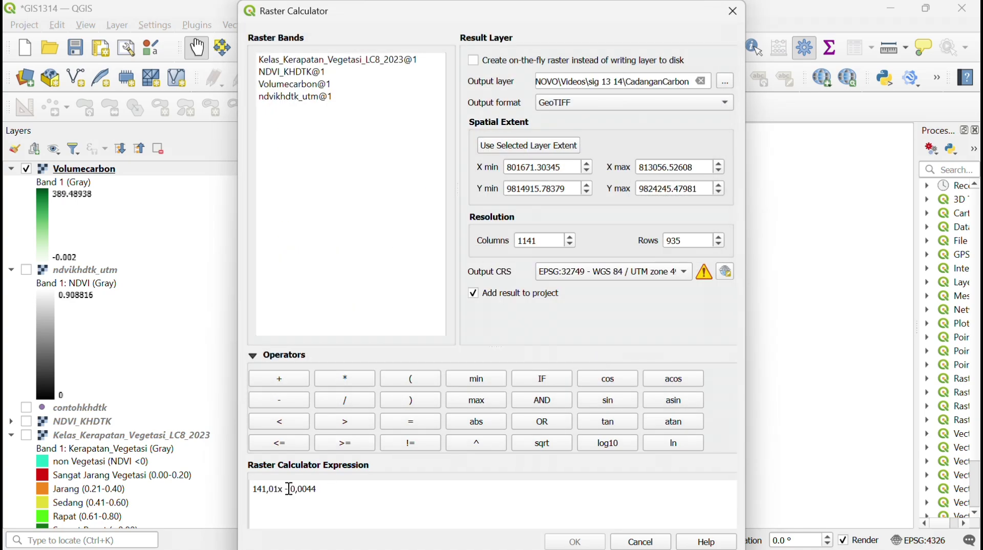
click(286, 489)
key(BackSpace)
click(350, 385)
double_click(319, 96)
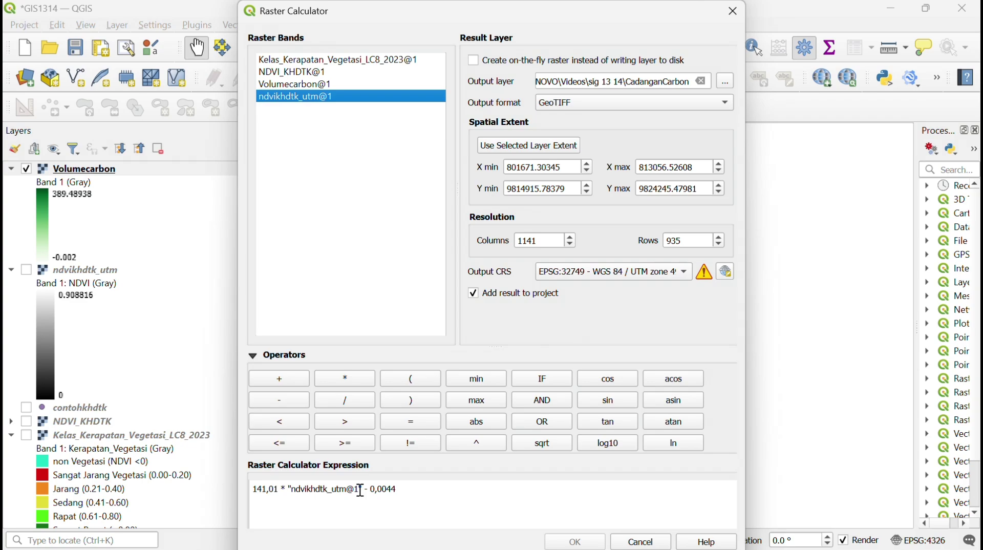
click(361, 490)
text())
click(254, 489)
text(()
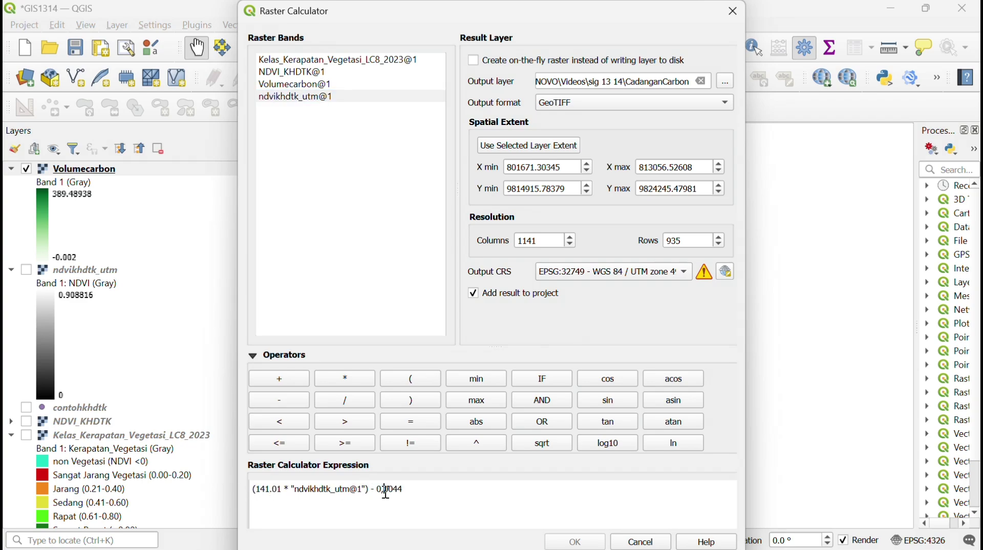
click(575, 541)
Style the CadanganCarbon layer as singleband pseudocolor with a white-to-blue color ramp
right_click(124, 165)
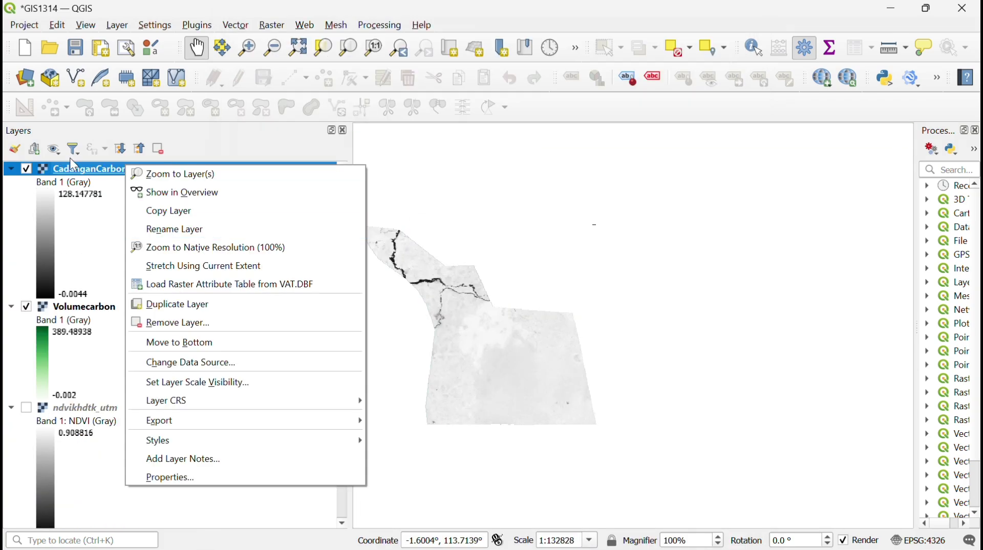
click(170, 477)
click(413, 55)
click(409, 71)
click(776, 162)
click(548, 200)
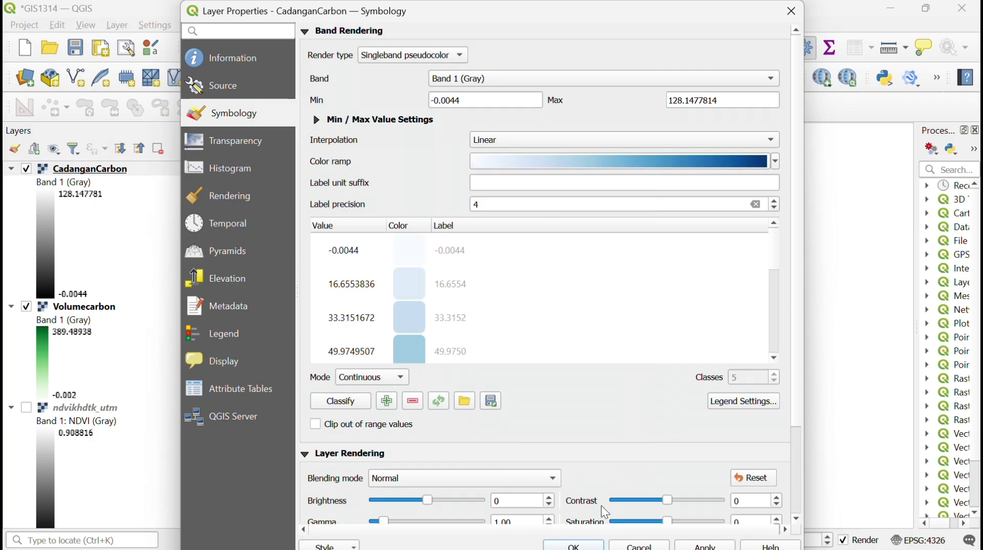
click(573, 544)
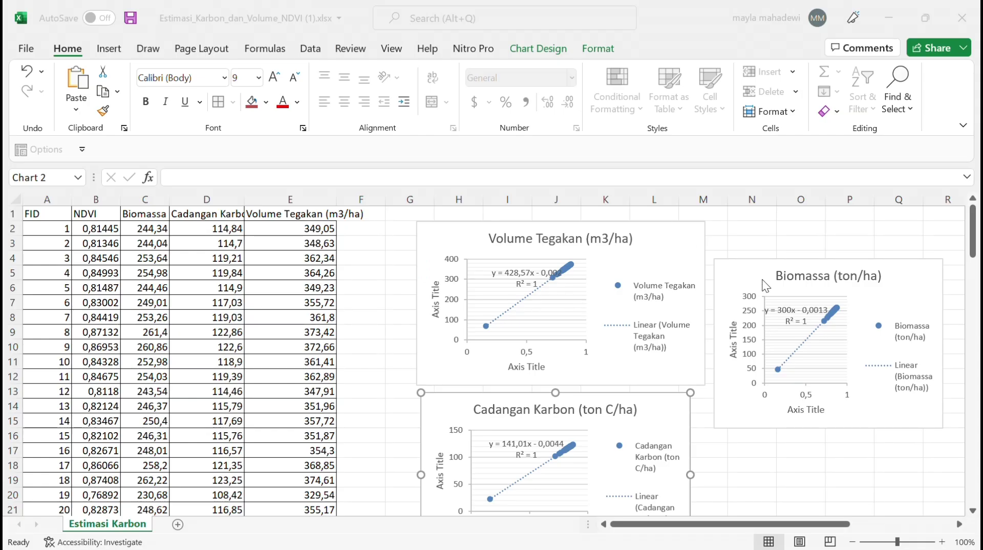
Get the Biomassa trendline equation from Excel, and set a new QGIS Raster Calculator output to Biomassa in the sig 13 14 folder
click(789, 308)
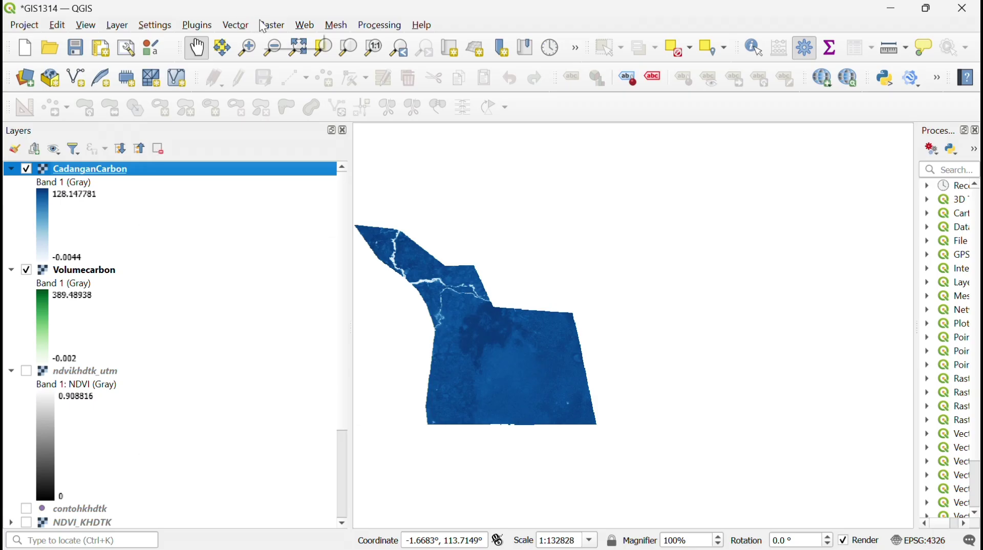
click(270, 25)
click(296, 39)
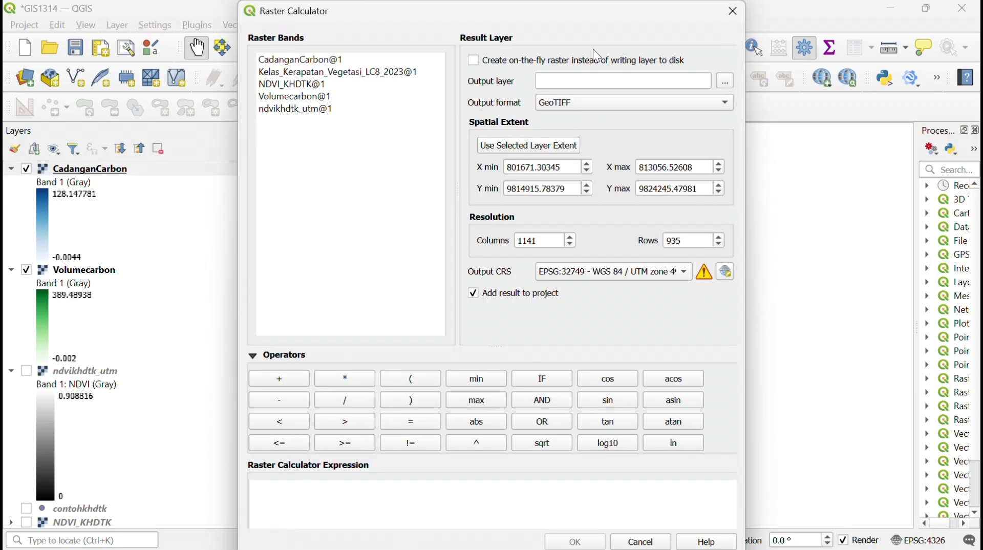
click(725, 80)
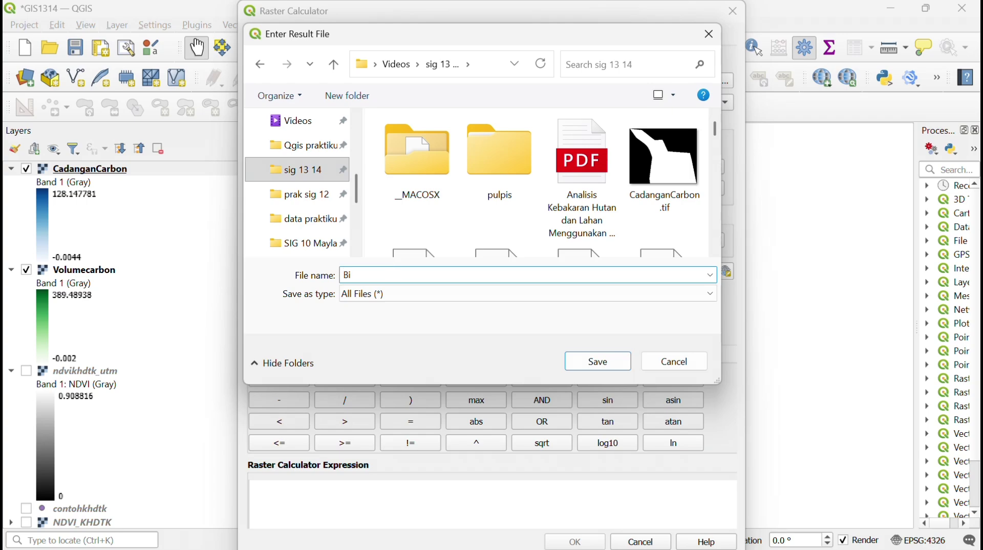
click(598, 361)
Build the raster expression (300 * "ndvikhdtk_utm@1") - 0.0013 from the Biomassa equation and run the calculation
click(273, 493)
text(300x 0,0013)
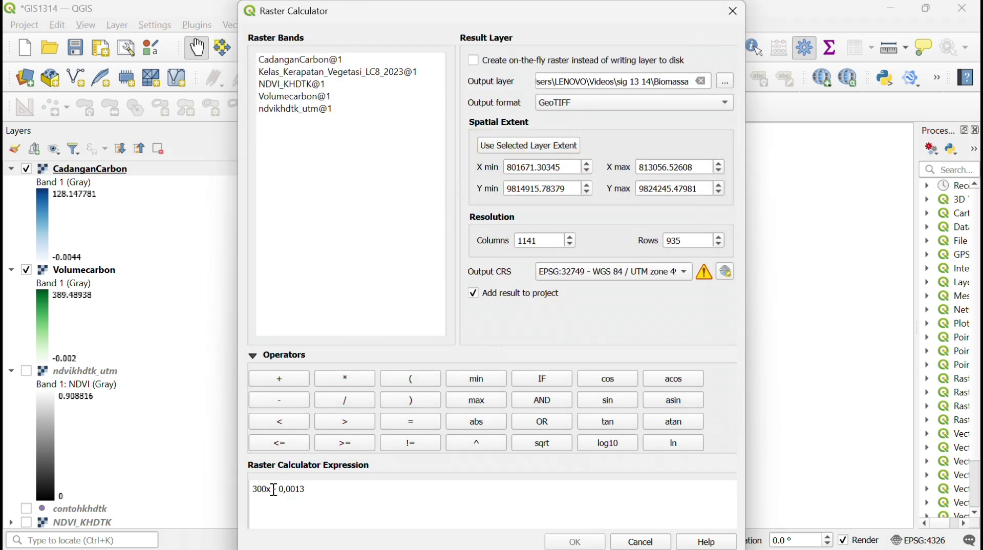
click(274, 490)
key(BackSpace)
click(253, 489)
text(()
double_click(346, 108)
click(344, 379)
click(411, 378)
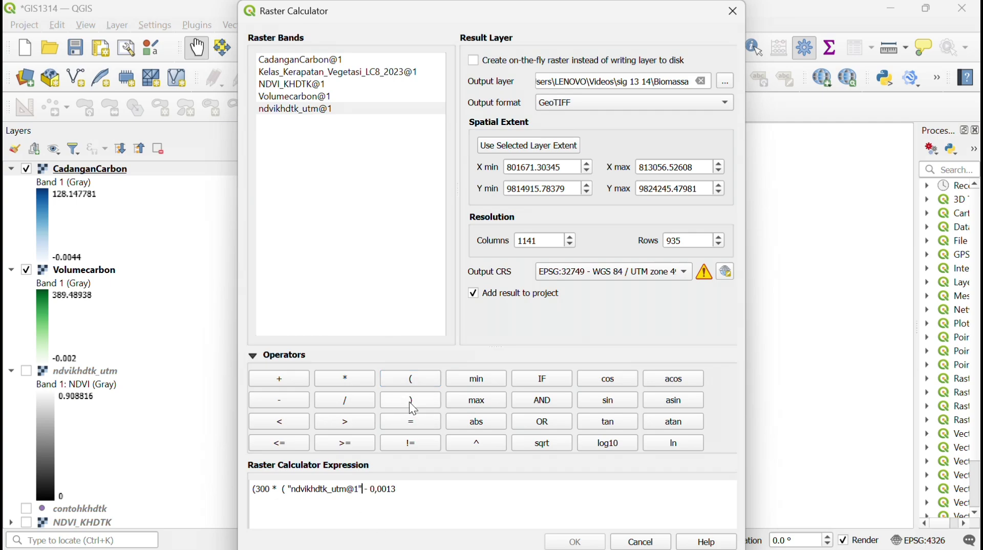
click(412, 401)
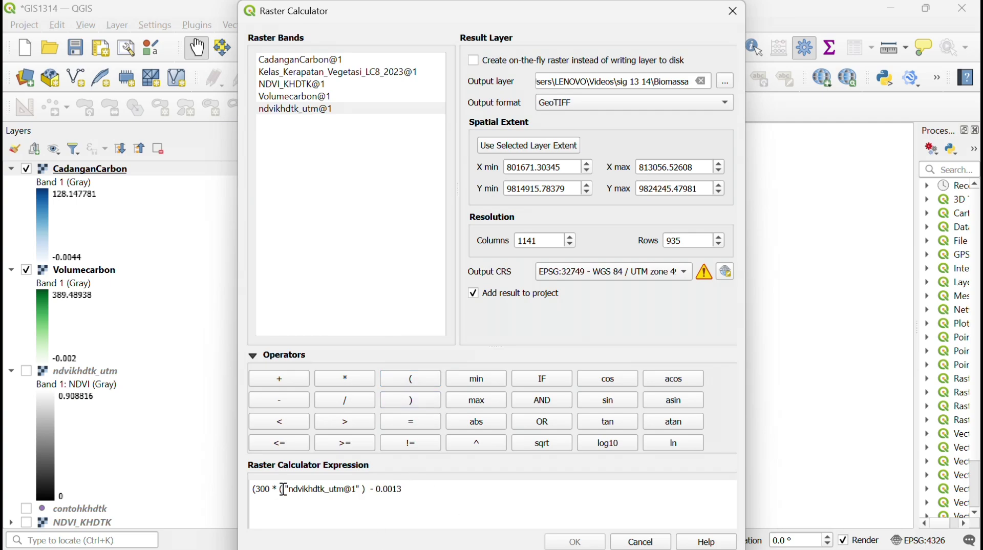
click(575, 541)
Style the Biomassa layer as singleband pseudocolor with a light-to-dark red color ramp
double_click(166, 171)
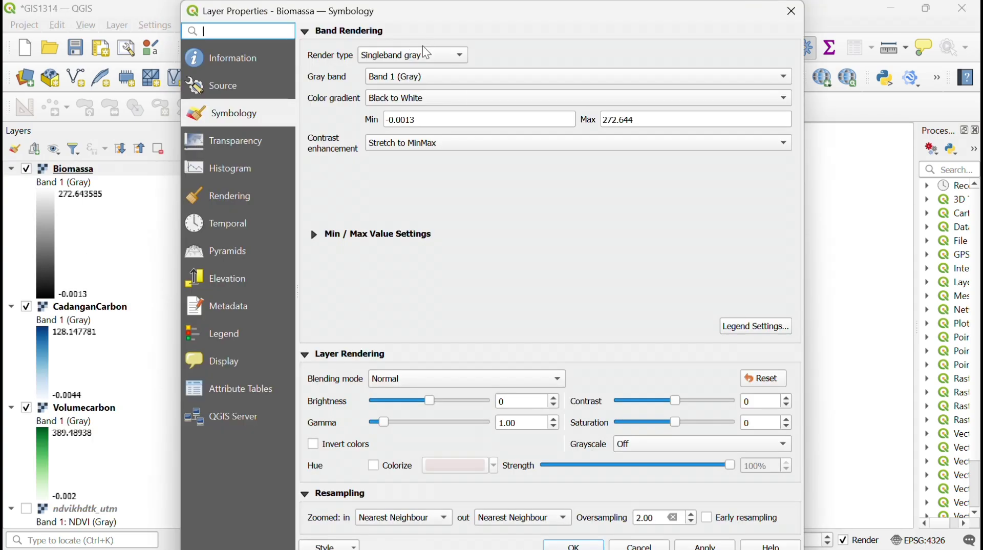
click(413, 54)
click(404, 73)
click(775, 161)
click(521, 328)
click(574, 545)
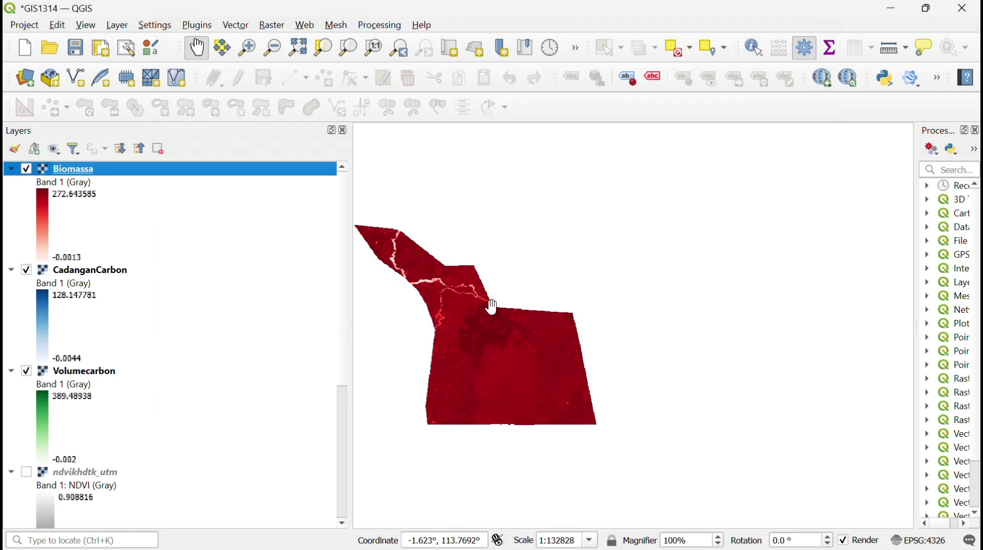
scroll(560, 296, up, 1)
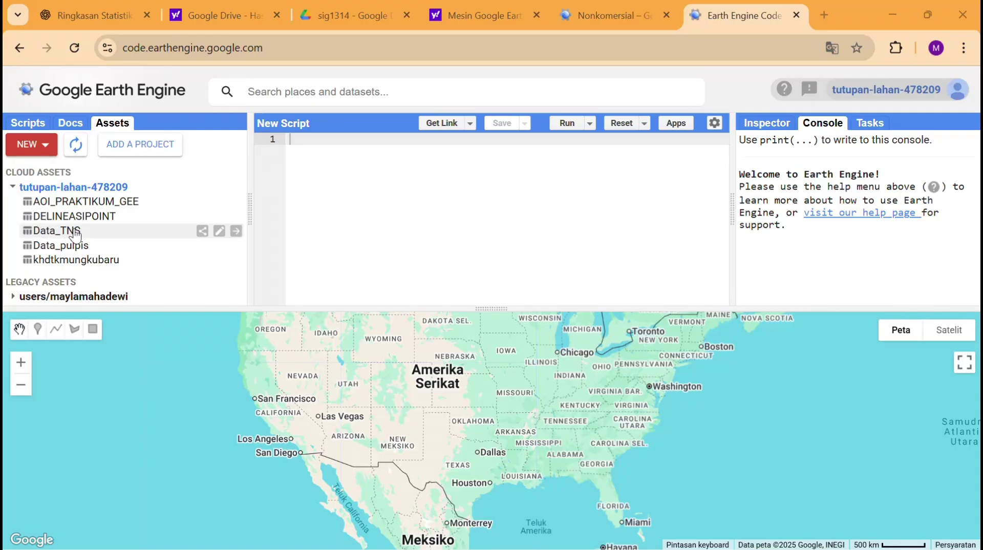
Switch to the Google Earth Engine Code Editor, import the Data_TNS table asset into the script and rename its variable to roi
click(76, 232)
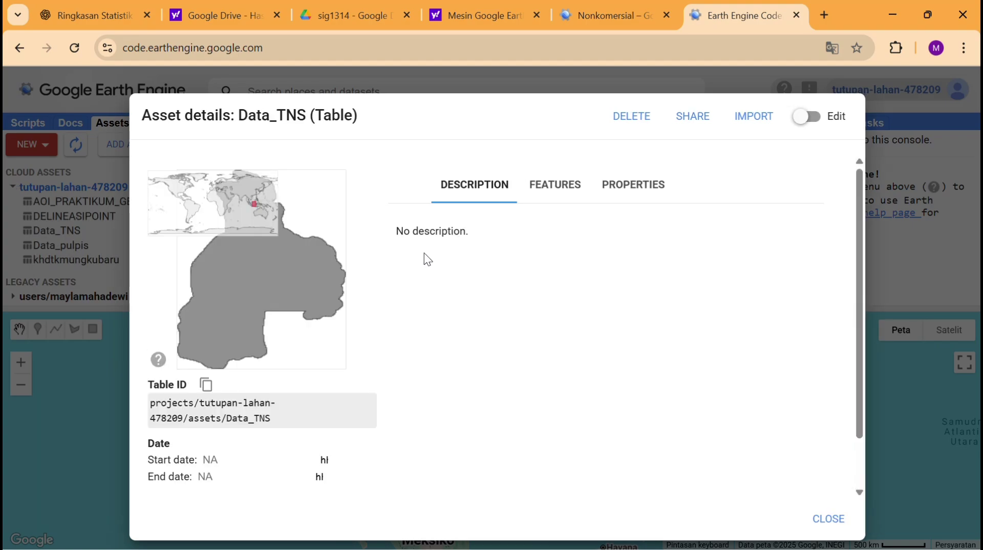
click(753, 117)
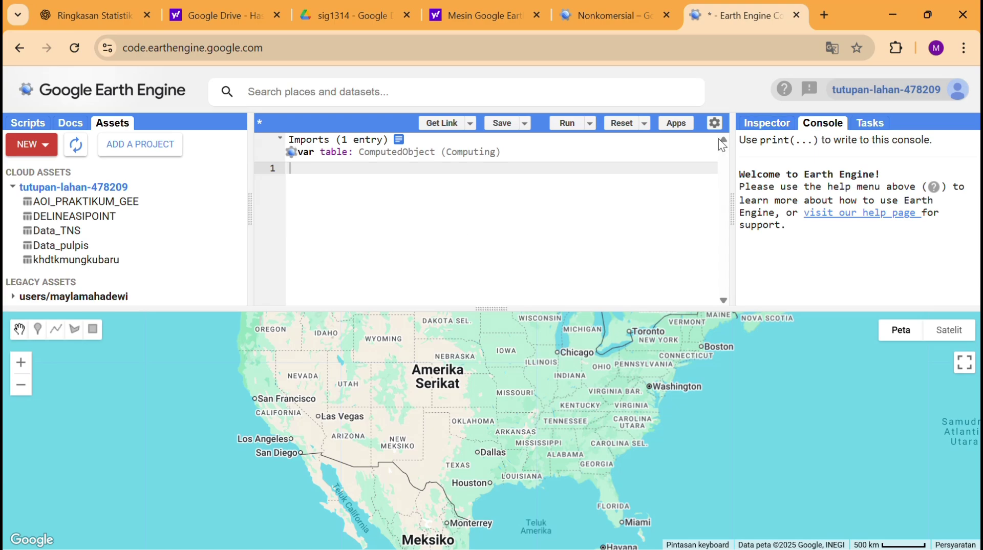
click(349, 154)
text(r)
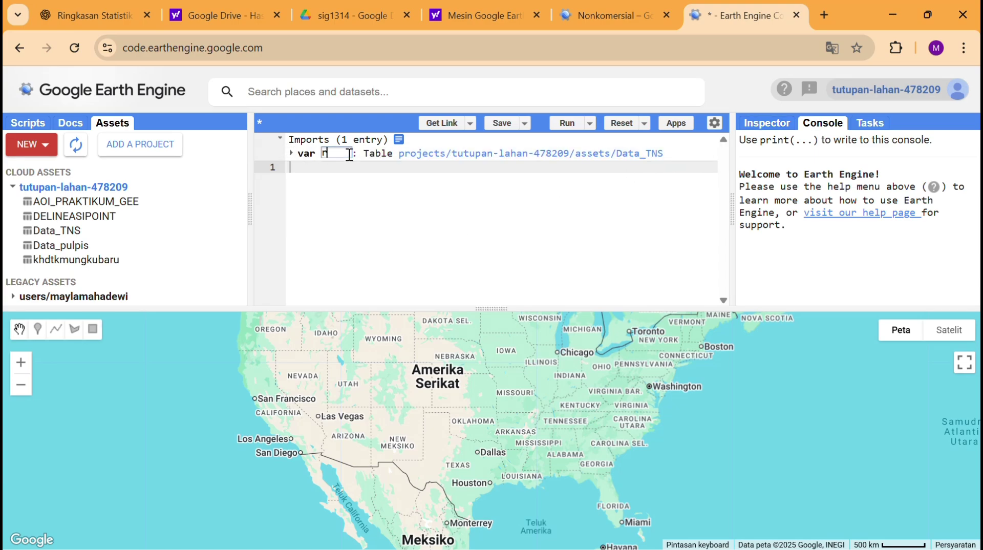
text(oi)
key(Return)
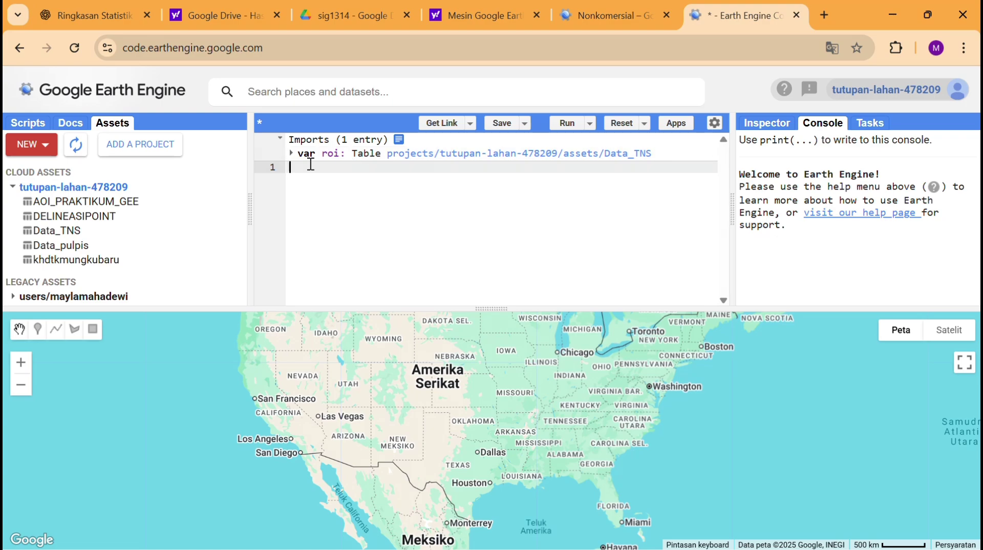
Paste the prepared burned-area classification script below the imports, run it and show its export tasks
key(ctrl+v)
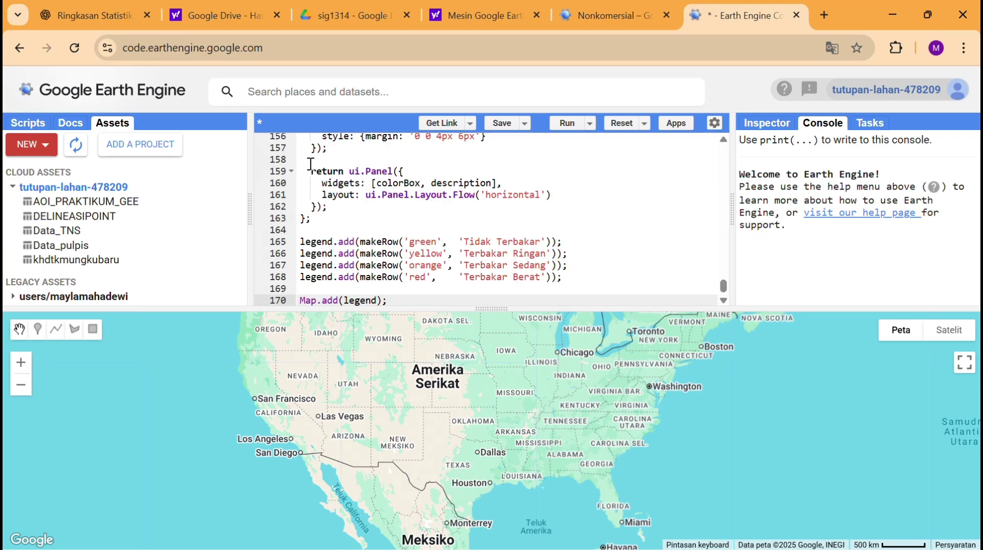
click(576, 119)
click(861, 122)
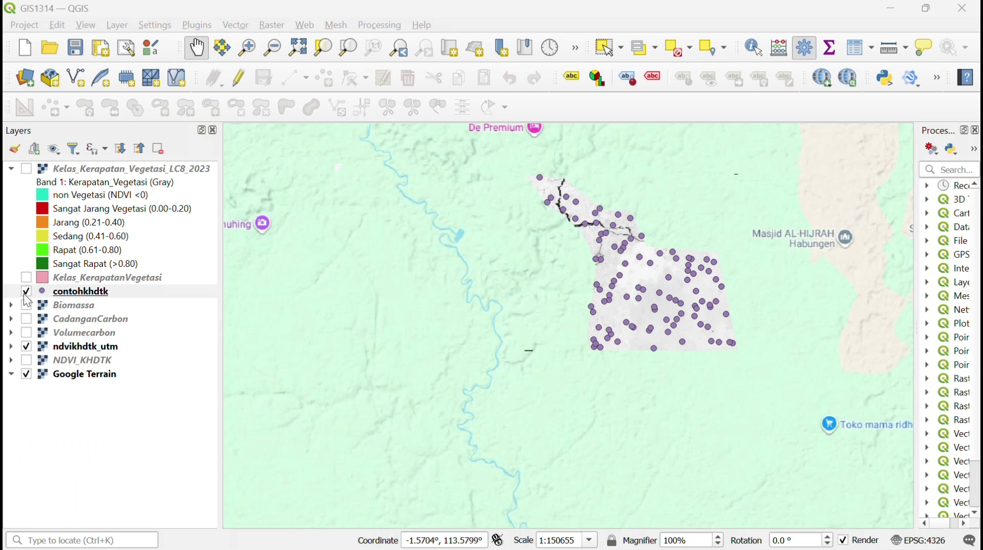
Switch to QGIS, hide the contohkhdtk, ndvikhdtk_utm and Google Terrain layers, and collapse the Kelas_Kerapatan_Vegetasi_LC8_2023 legend
click(27, 293)
click(28, 346)
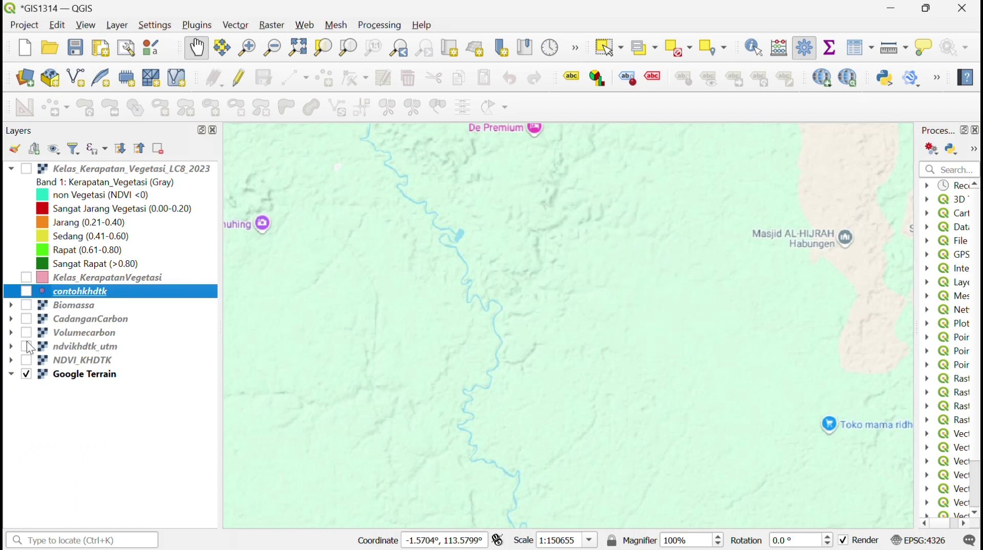
click(27, 376)
click(10, 168)
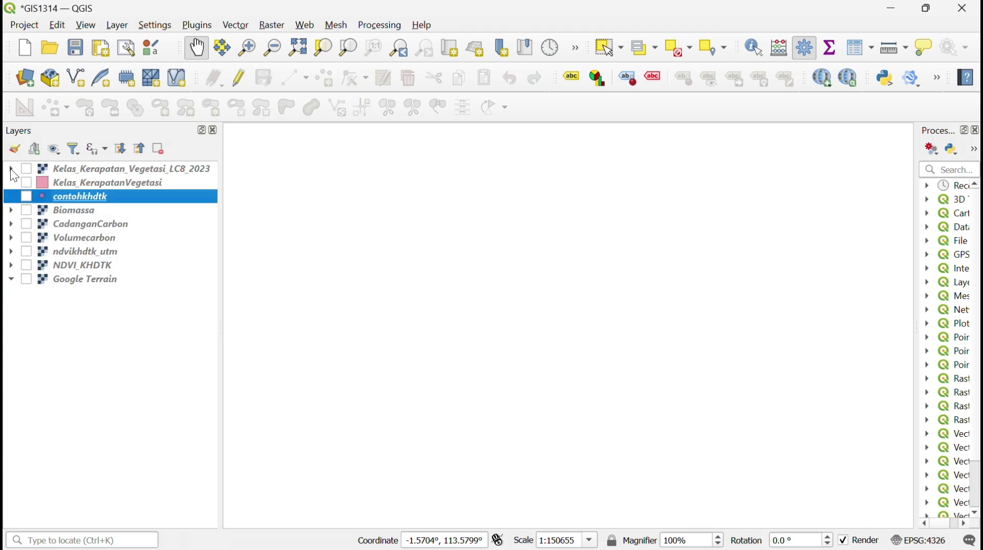
Add the Kelas_Area_Terbakar_dNDVI_2015.tif raster from the sig 13 14 folder and move it to the top of the layer order
click(117, 25)
mouse_move(176, 75)
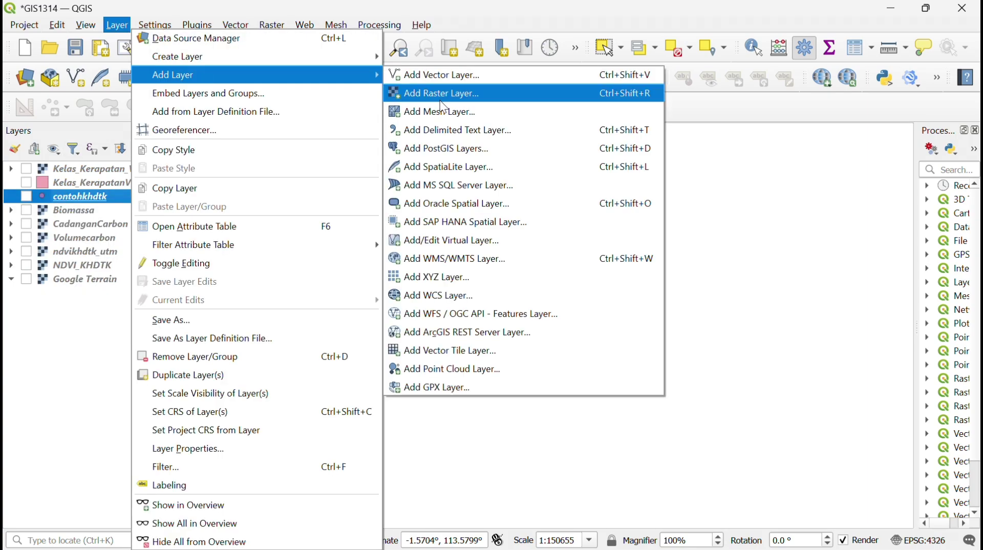
click(439, 93)
click(852, 138)
scroll(171, 272, down, 3)
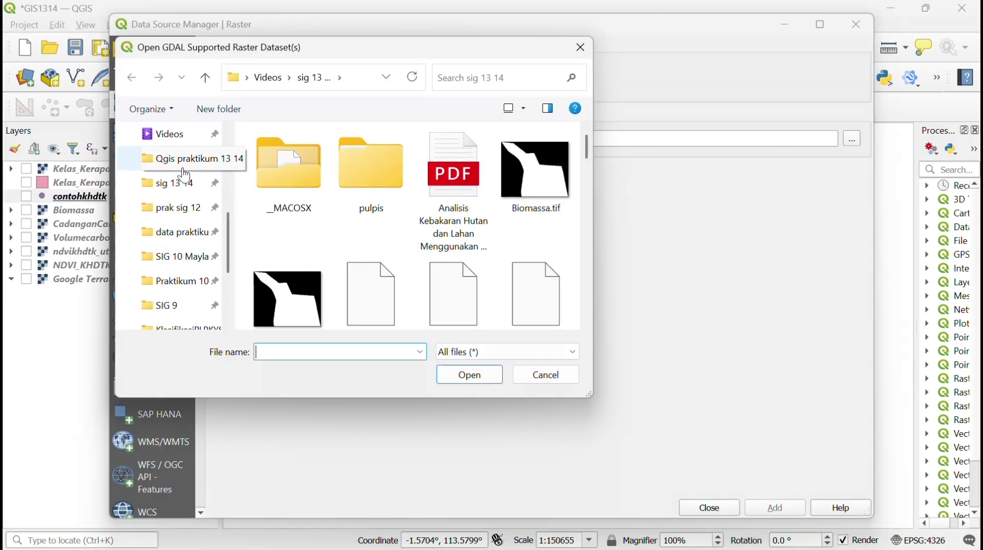
click(189, 185)
scroll(314, 240, down, 2)
double_click(453, 251)
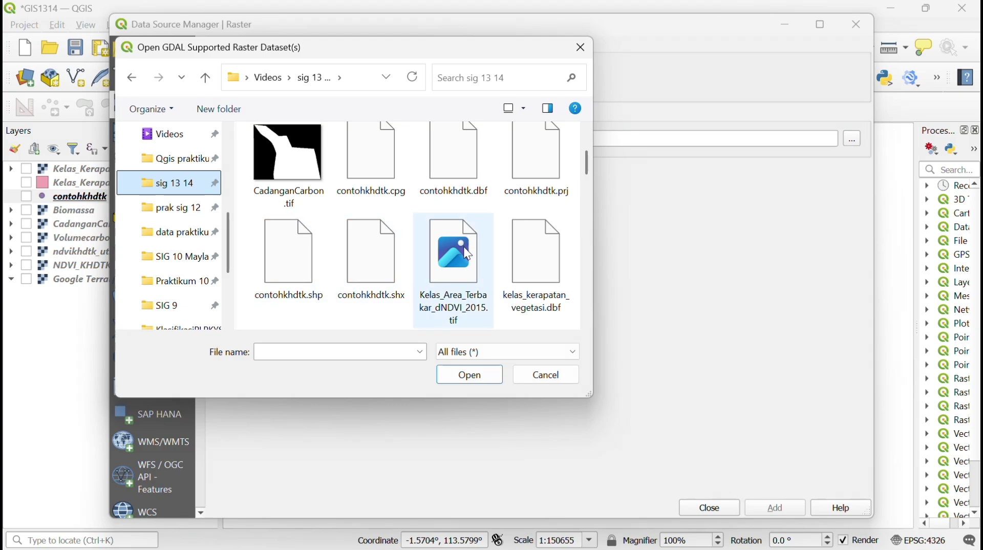
click(775, 508)
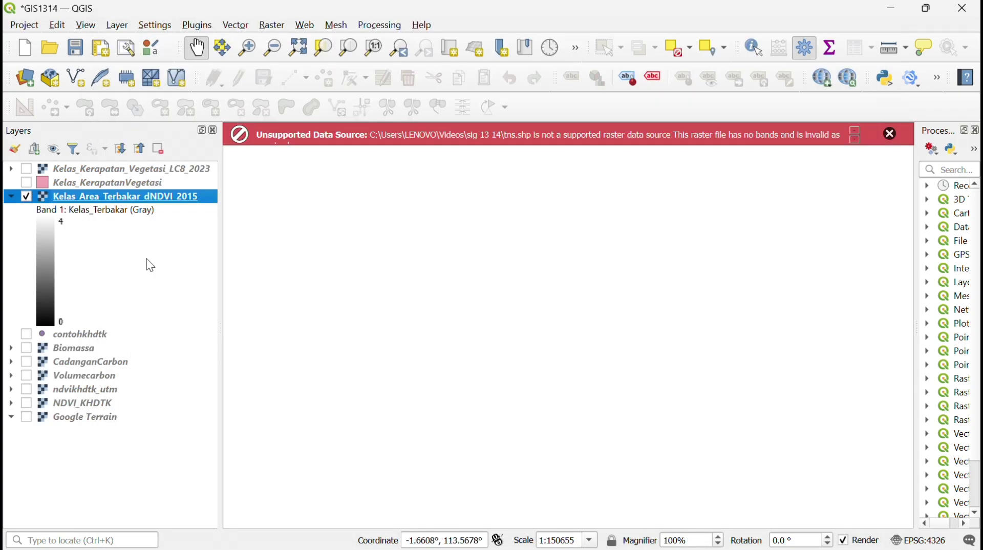
click(891, 134)
drag(146, 196, 149, 172)
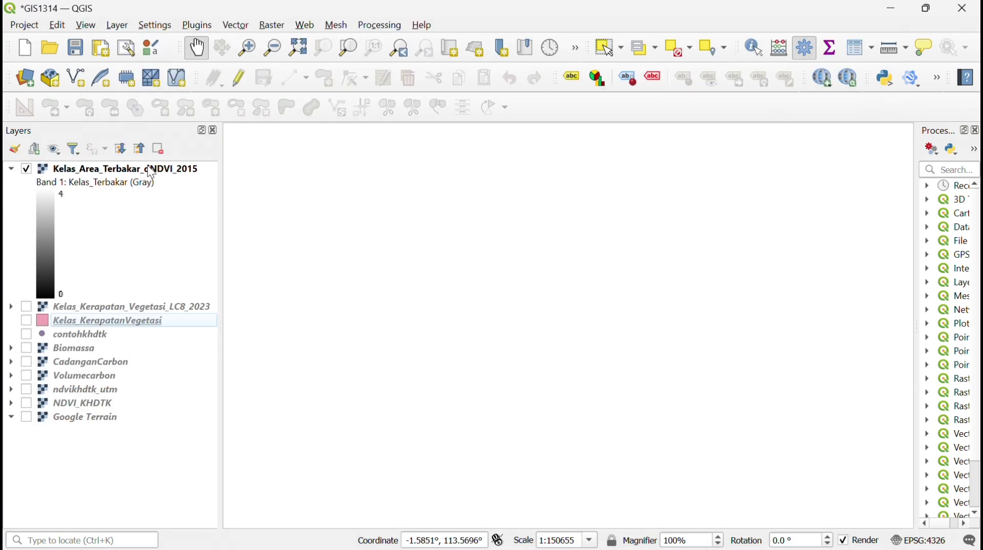
Add the tns.shp vector layer from the sig 13 14 folder to the project
click(128, 25)
mouse_move(188, 74)
click(461, 77)
click(849, 165)
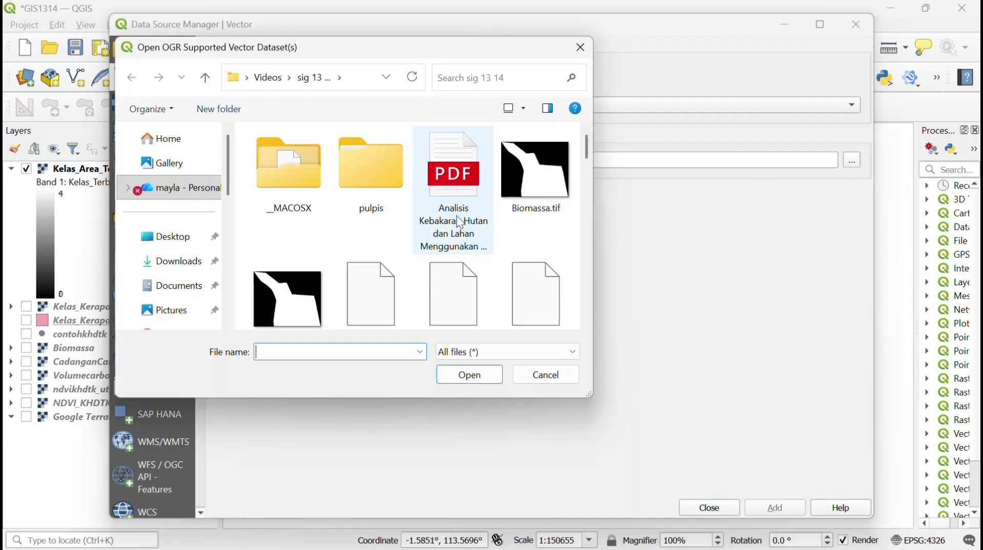
scroll(198, 267, down, 5)
click(193, 208)
click(209, 188)
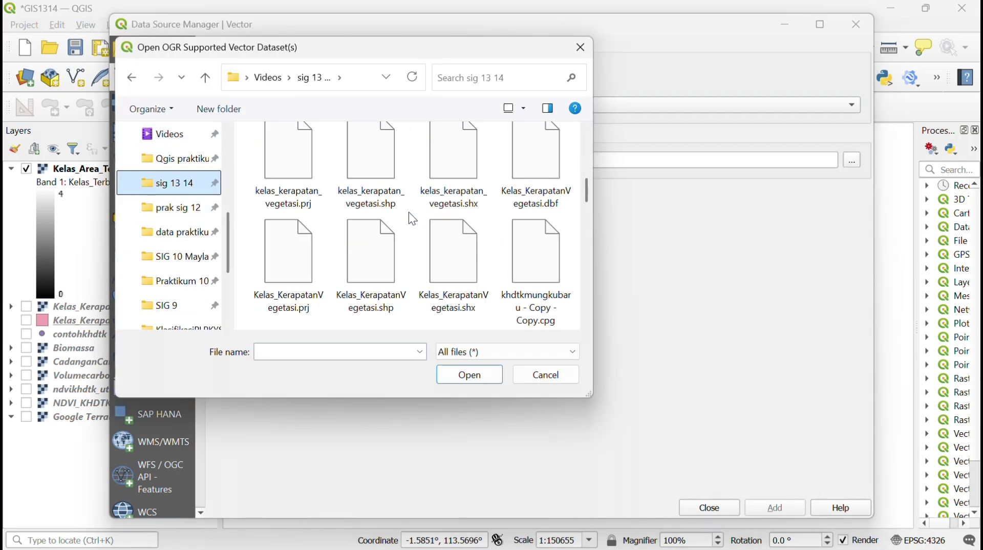
scroll(408, 212, down, 3)
click(438, 218)
click(469, 375)
click(776, 508)
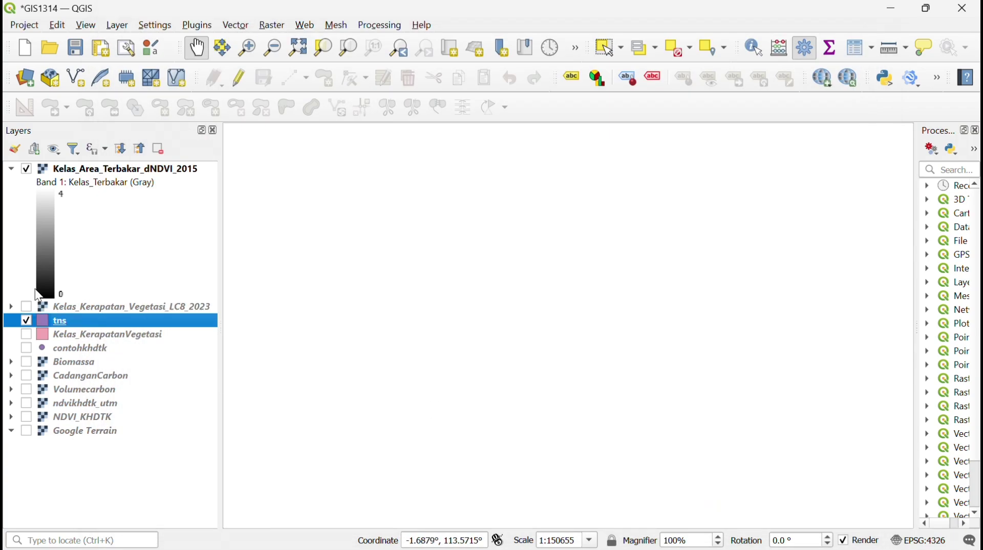
Set the additional no data value of the Kelas_Area_Terbakar_dNDVI_2015 layer to 0
click(300, 50)
scroll(567, 294, up, 1)
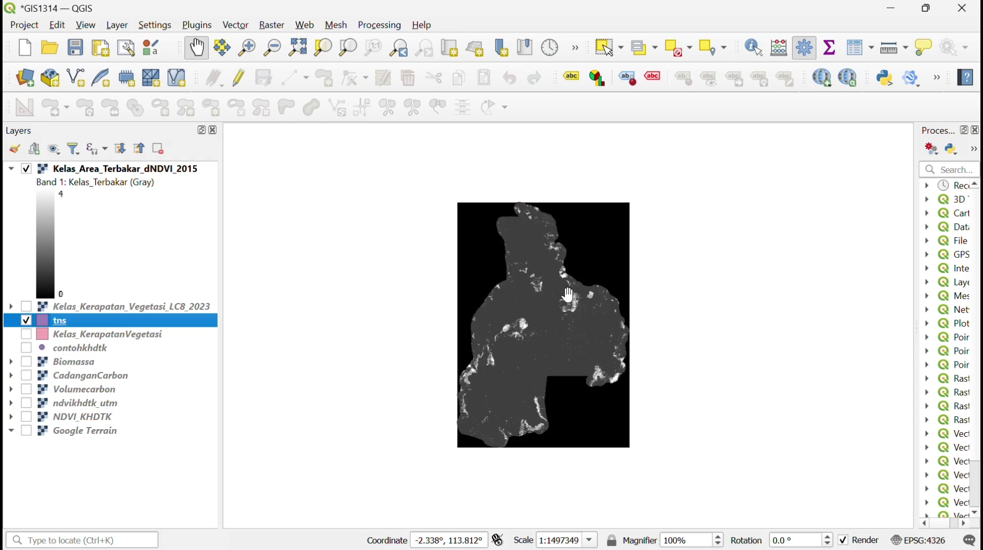
click(181, 169)
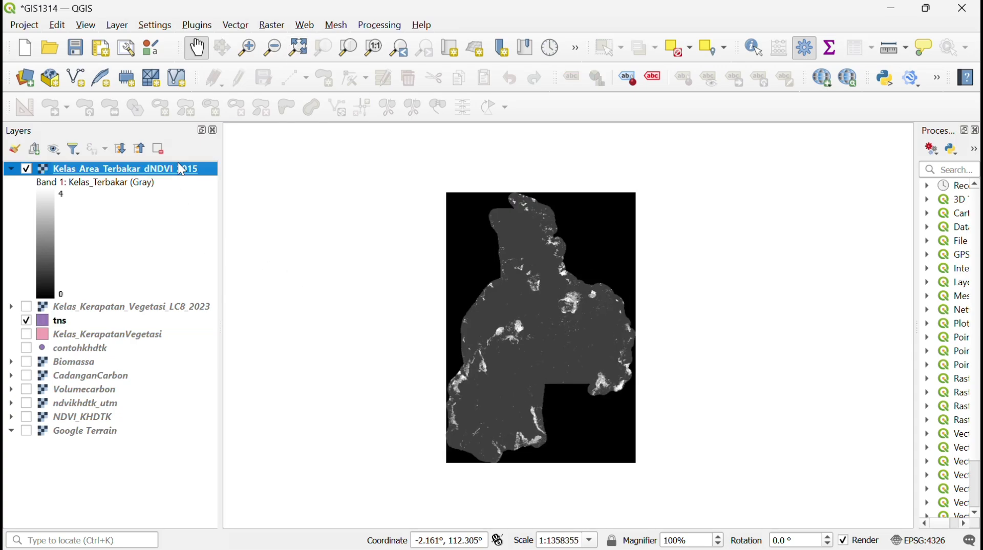
right_click(178, 164)
click(153, 165)
double_click(156, 170)
click(232, 141)
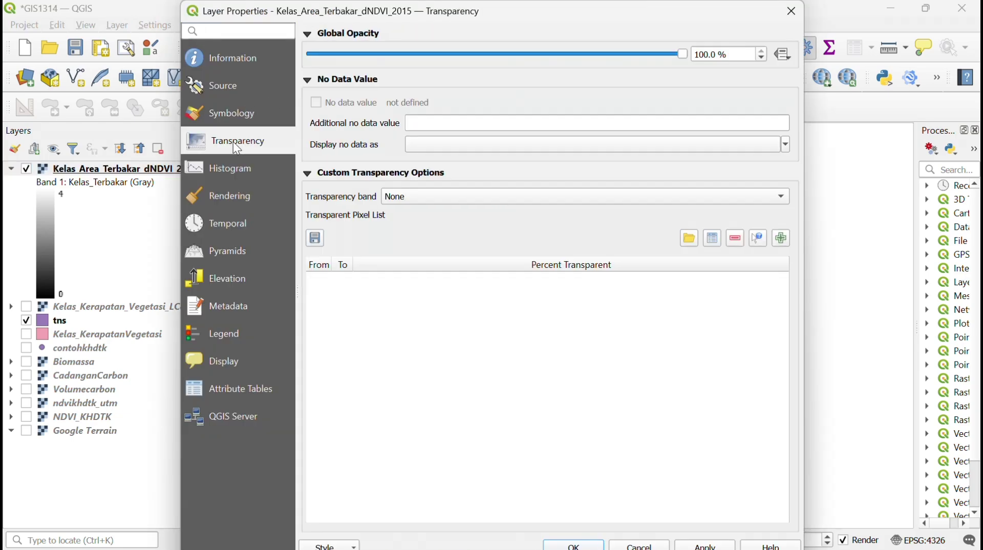
click(439, 122)
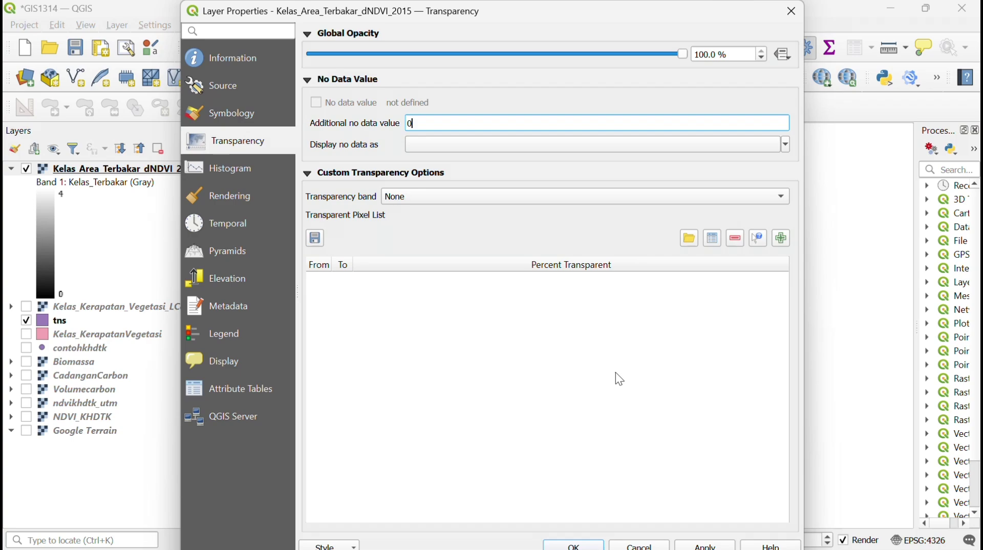
key(Return)
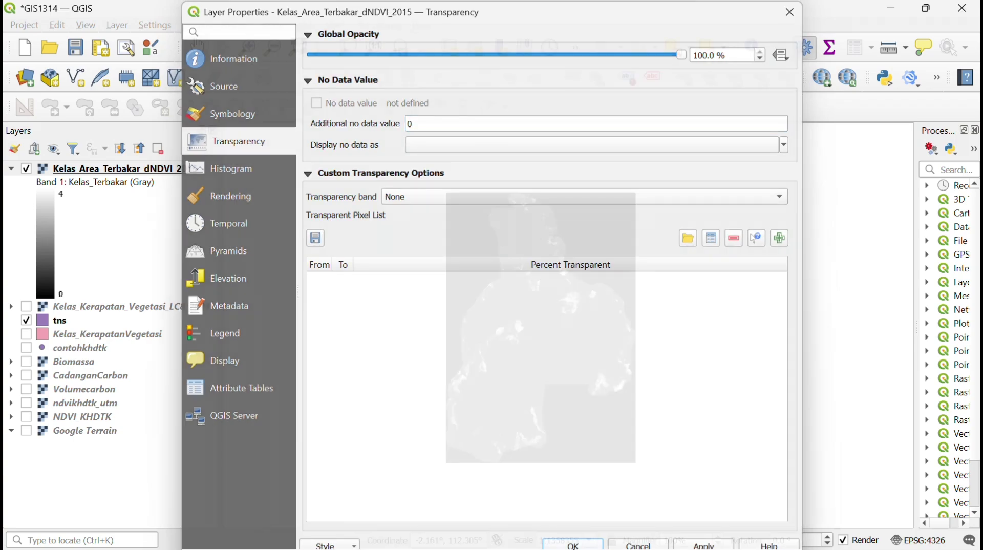
Move the tns layer above the Kelas_Area_Terbakar_dNDVI_2015 raster in the layer order
click(53, 284)
drag(99, 283, 97, 170)
scroll(491, 259, up, 1)
Set the Kelas_Area_Terbakar_dNDVI_2015 rendering to singleband pseudocolor with a white-to-dark-blue color ramp
click(151, 182)
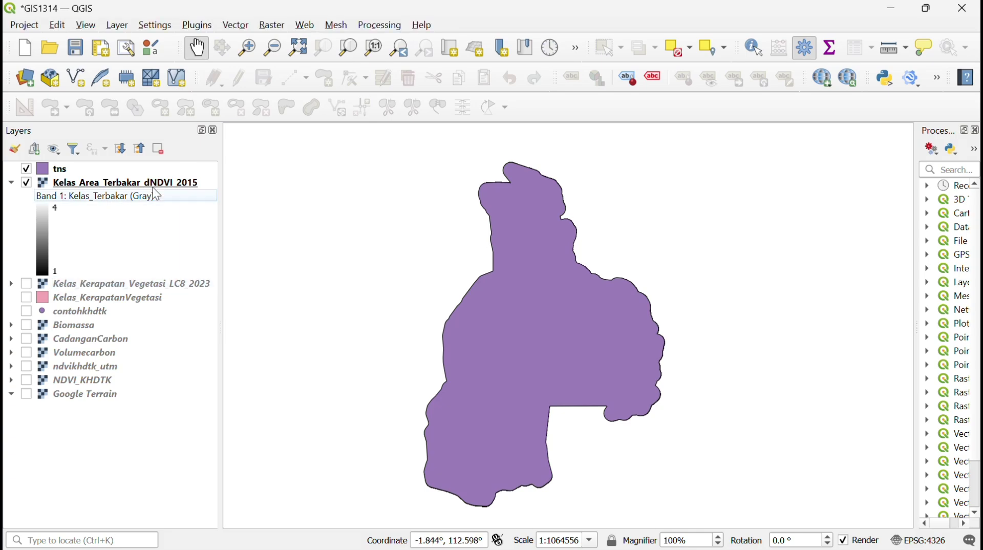
right_click(152, 184)
click(194, 507)
click(262, 126)
click(397, 55)
click(395, 73)
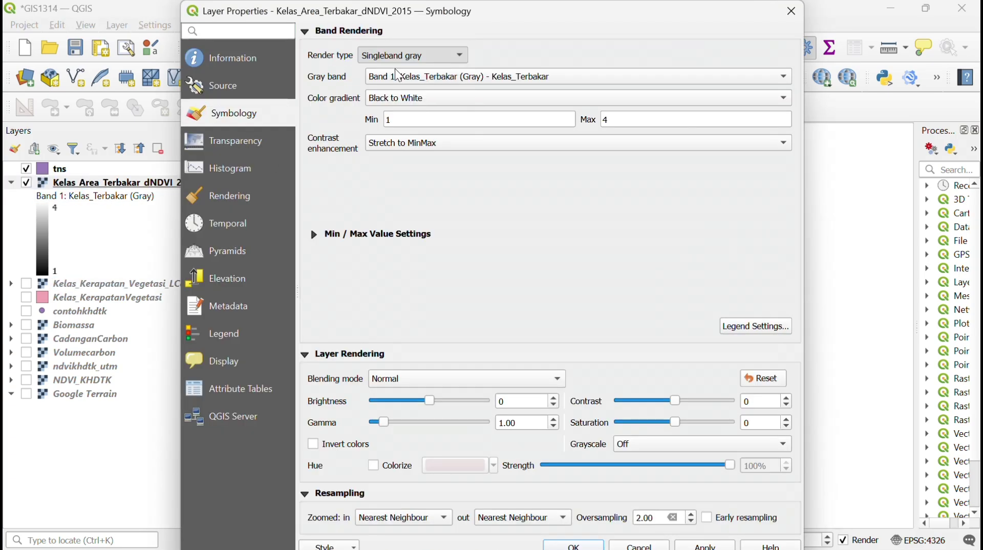
scroll(447, 309, down, 5)
scroll(447, 309, up, 5)
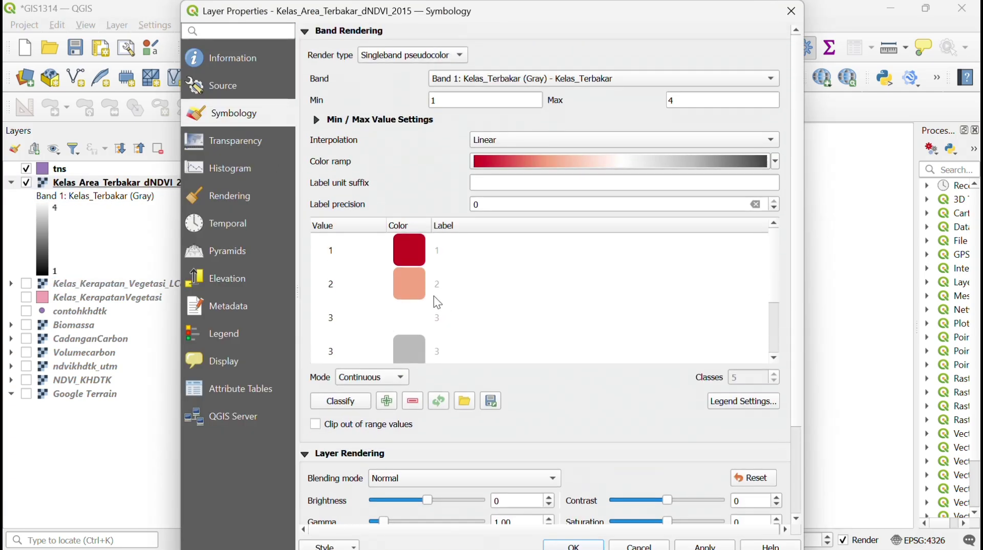
click(413, 248)
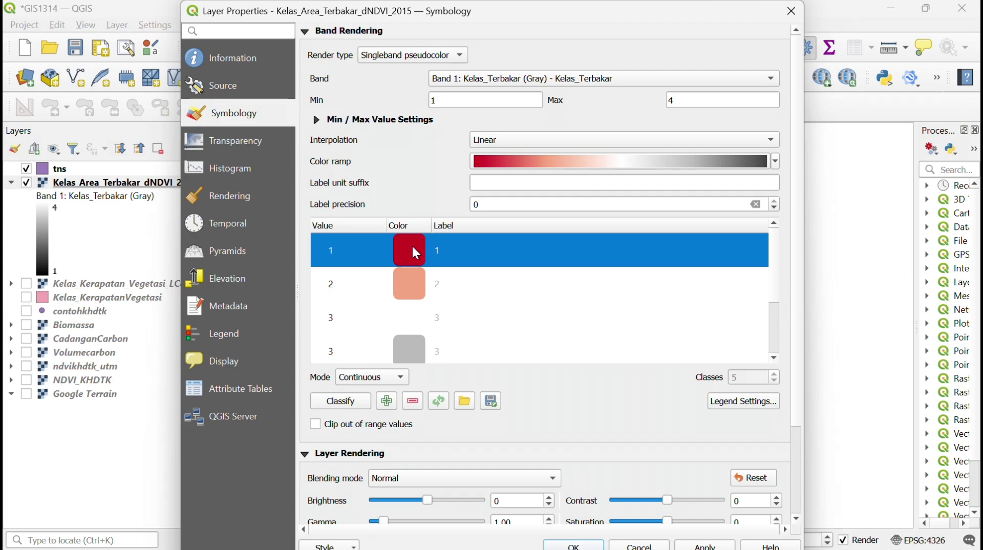
click(776, 162)
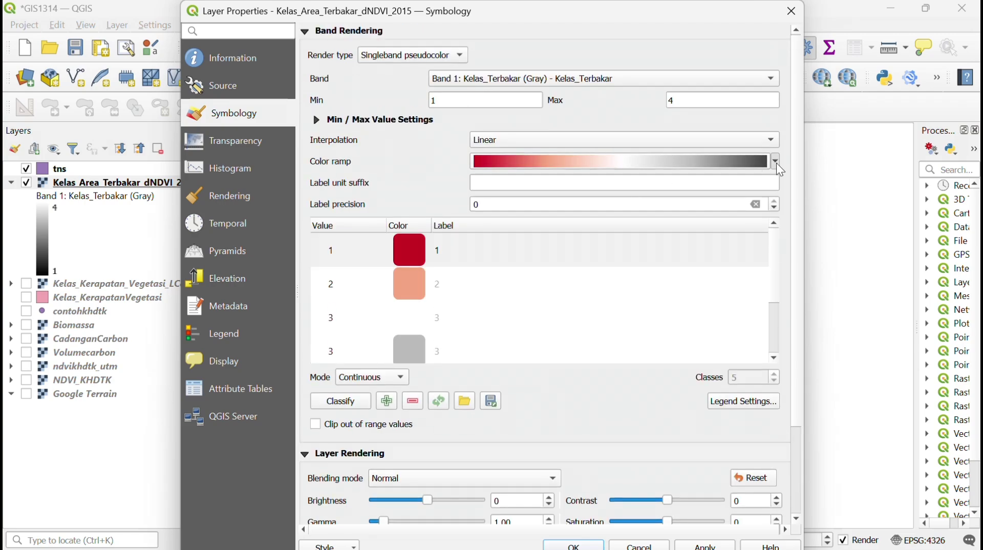
click(533, 204)
Color the value 1 class bright green and label it Tidak Terbakar
double_click(408, 254)
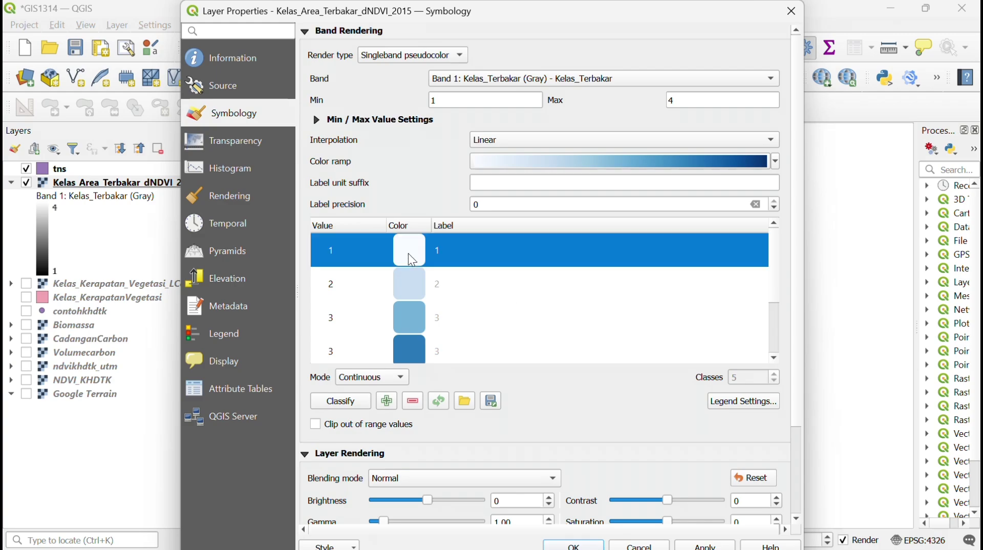
click(375, 180)
click(407, 216)
click(628, 419)
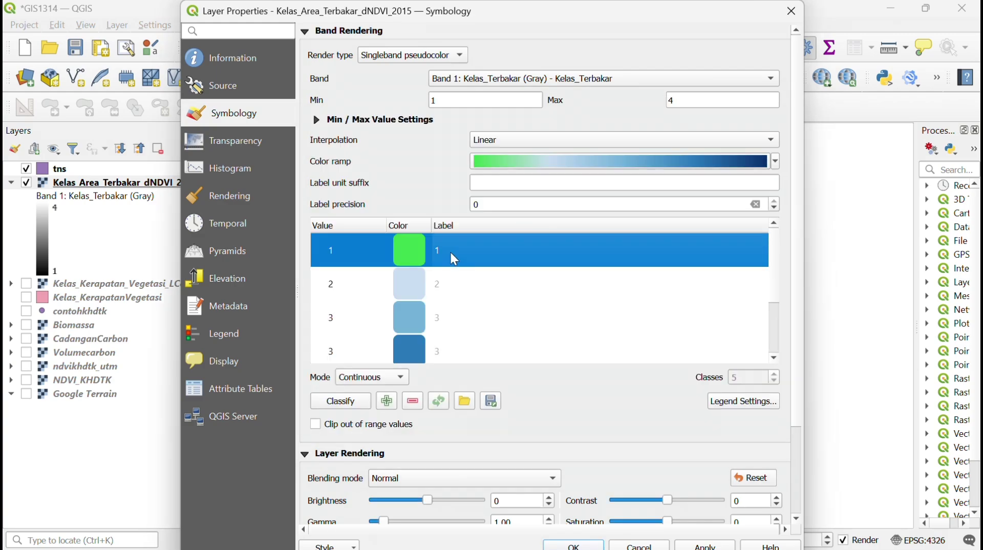
double_click(450, 252)
text(Tidak Terbakar)
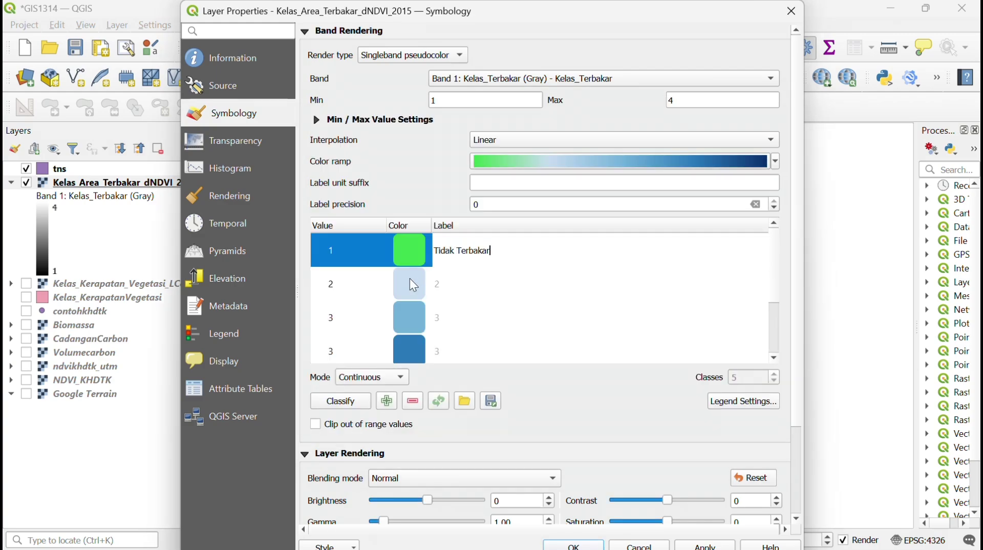
Label and color the next three classes Terbakar Ringan in yellow, Terbakar Sedang in orange and Terbakar berat in red
click(410, 279)
double_click(411, 279)
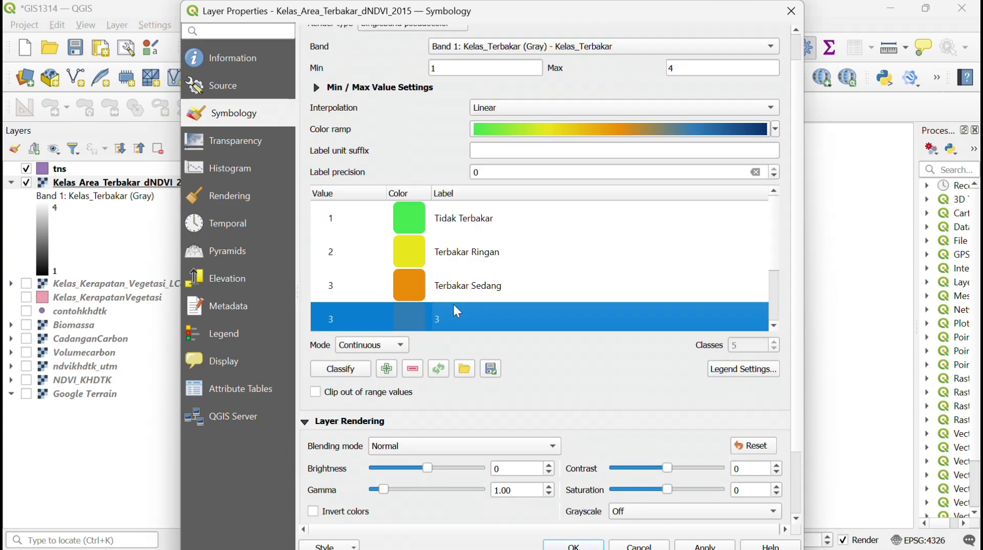
double_click(455, 317)
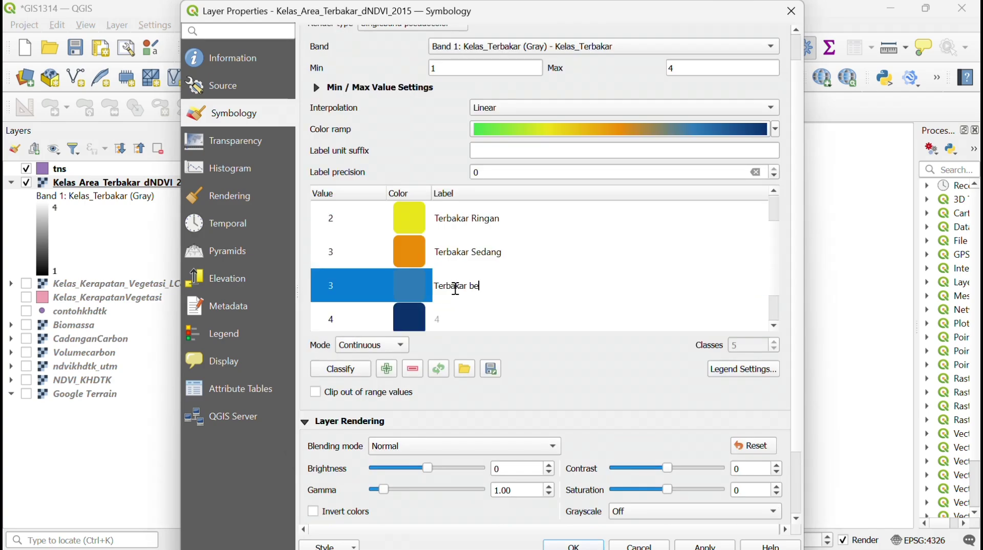
click(379, 291)
double_click(410, 285)
click(474, 237)
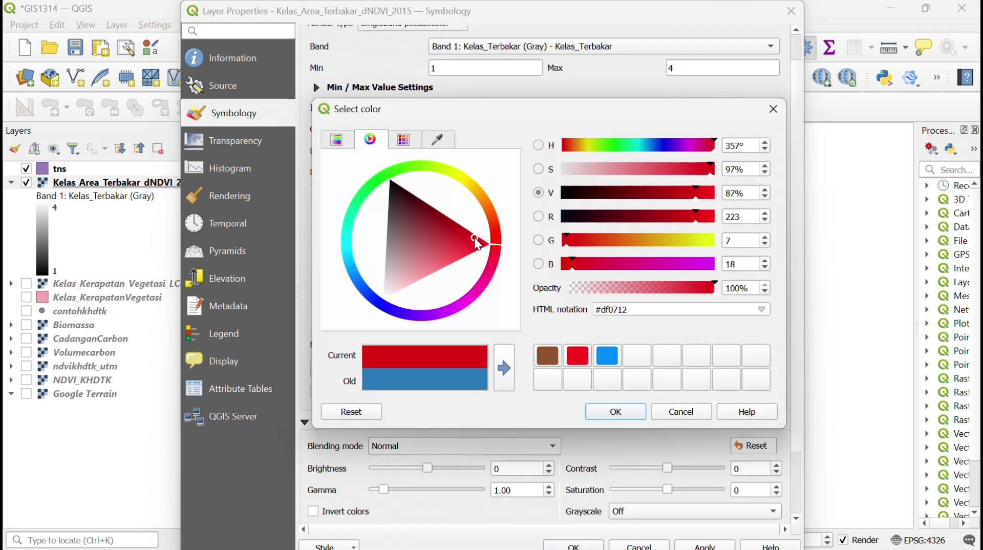
click(616, 411)
Remove the surplus dark blue class, set the Terbakar berat class value to 4 and apply the style
click(382, 307)
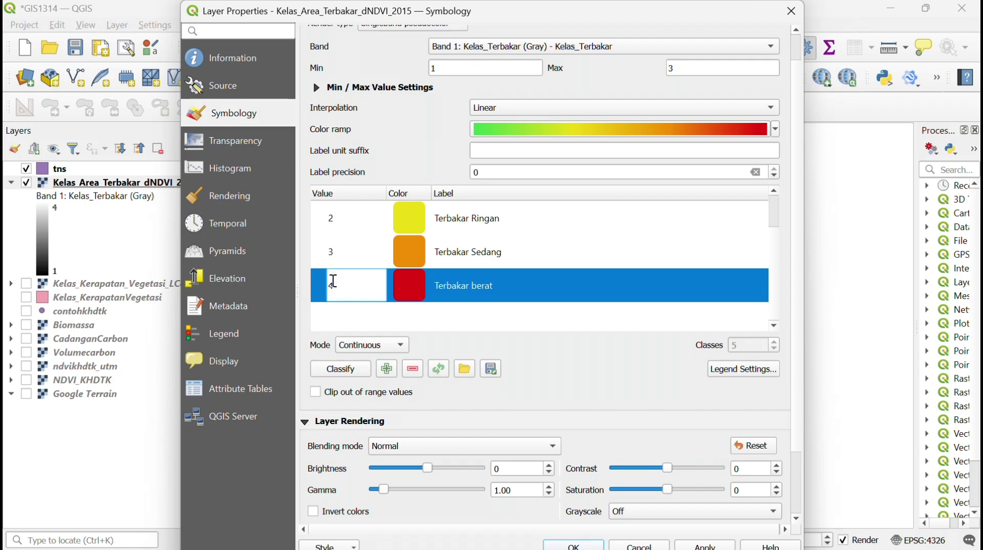
text(4)
scroll(560, 358, down, 1)
click(704, 545)
click(596, 547)
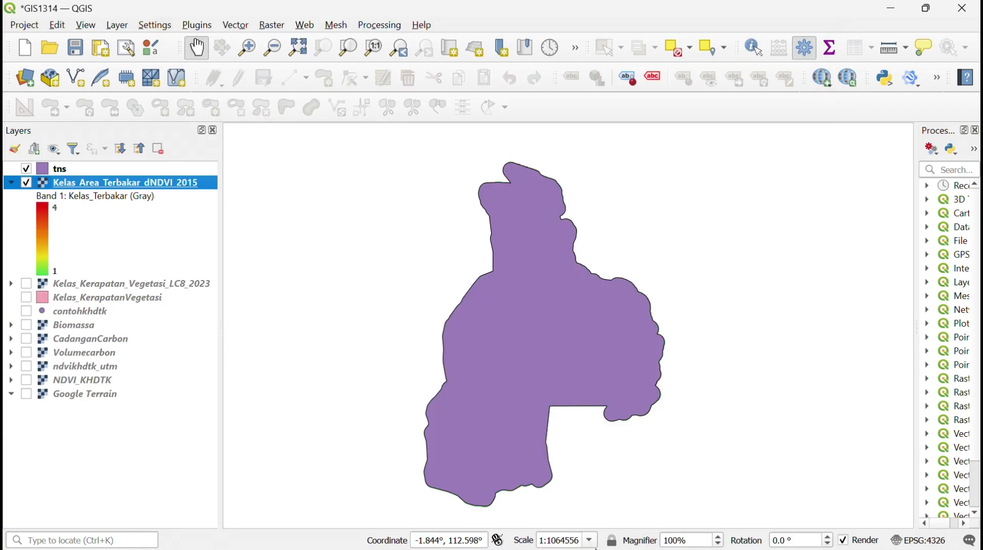
Hide the tns layer and examine the distribution of burned-area classes in the Kelas_Area_Terbakar_dNDVI_2015 raster
click(26, 169)
scroll(540, 258, up, 3)
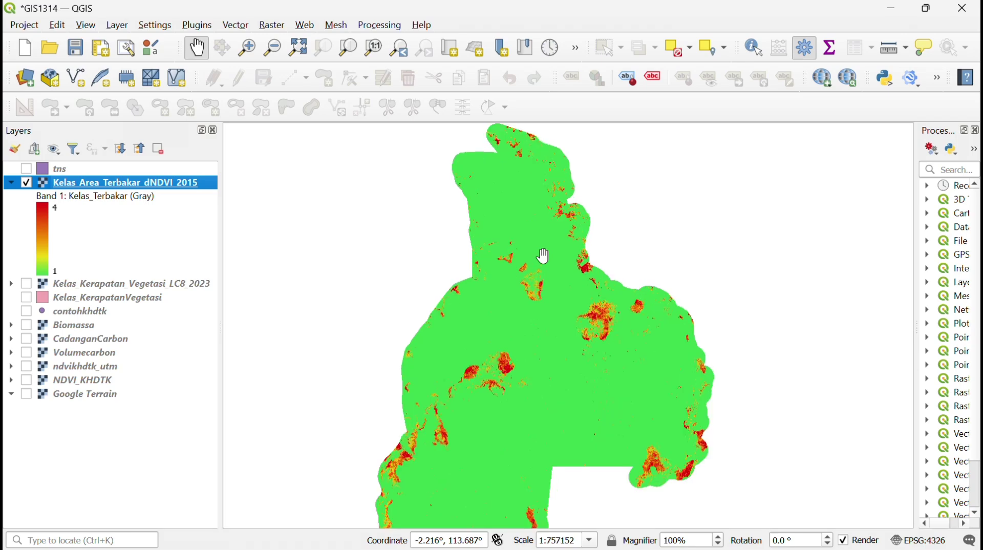
scroll(637, 279, up, 3)
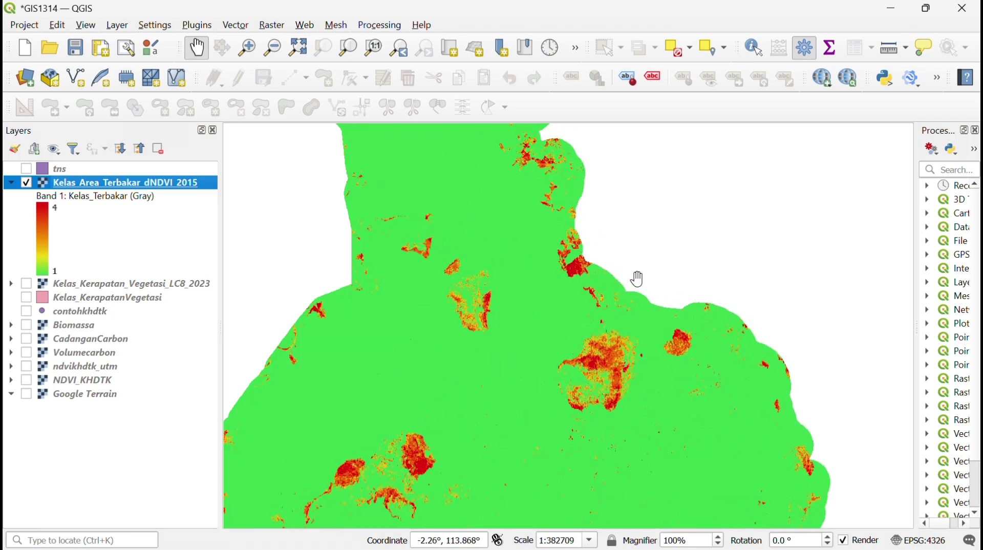
scroll(637, 279, down, 3)
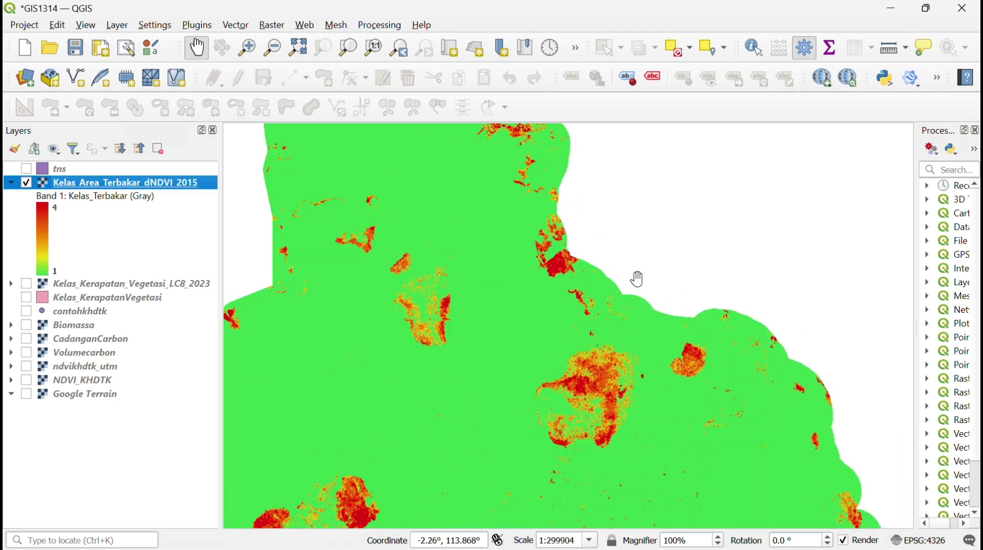
scroll(637, 279, down, 2)
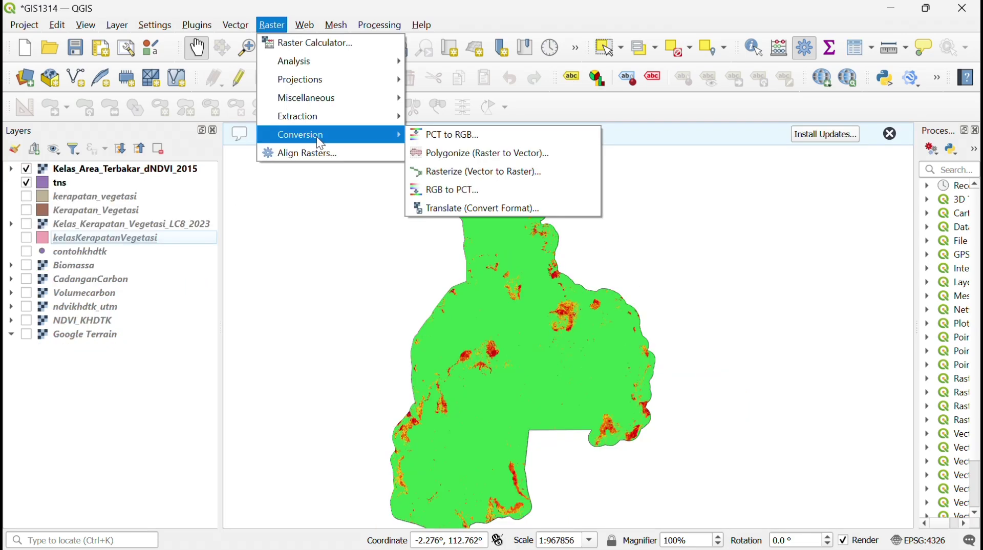
Polygonize the Kelas_Area_Terbakar_dNDVI_2015 raster into a shapefile named kelasAreaTerbakar in the sig 13 14 folder
click(429, 154)
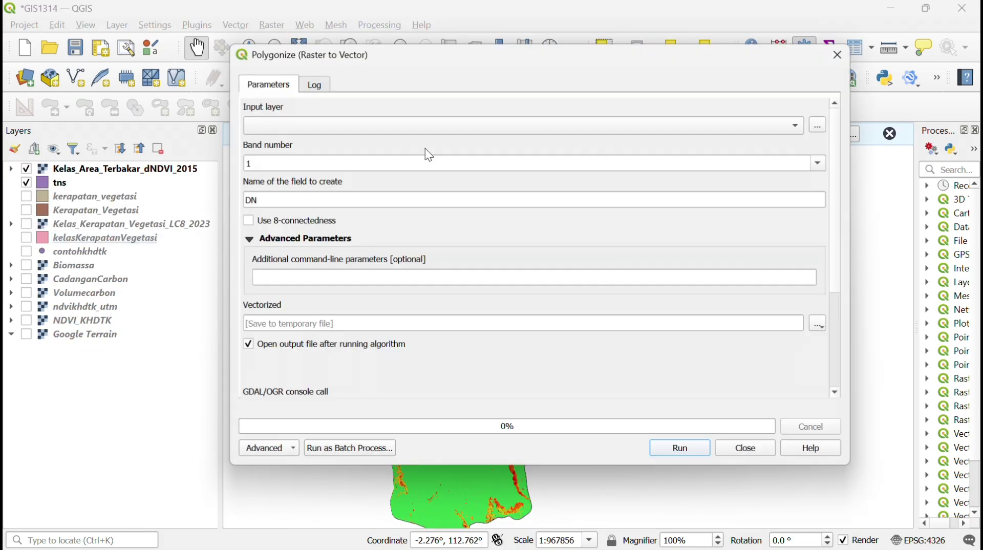
click(444, 125)
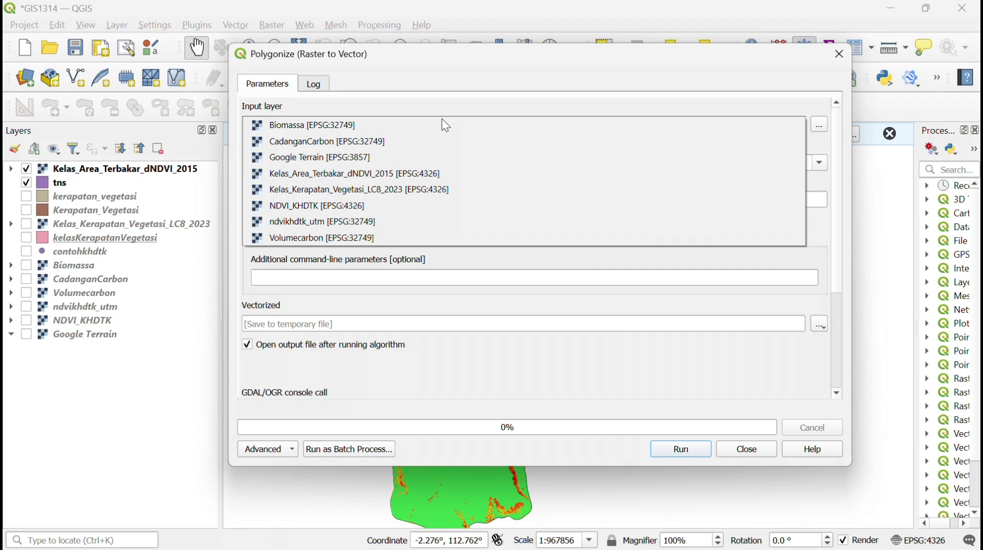
click(387, 175)
scroll(408, 357, down, 3)
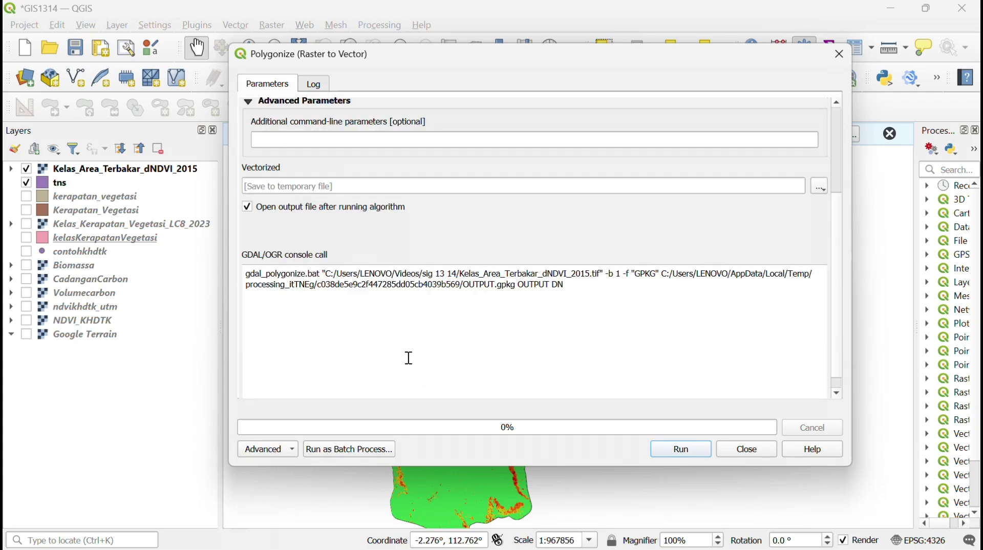
scroll(772, 303, up, 3)
click(822, 319)
click(834, 358)
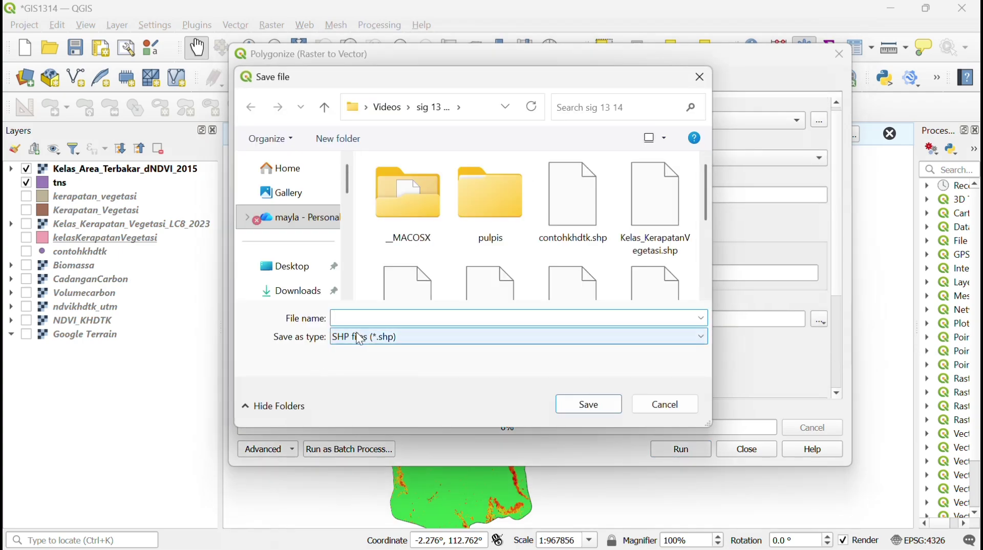
text(kelasAreaTer)
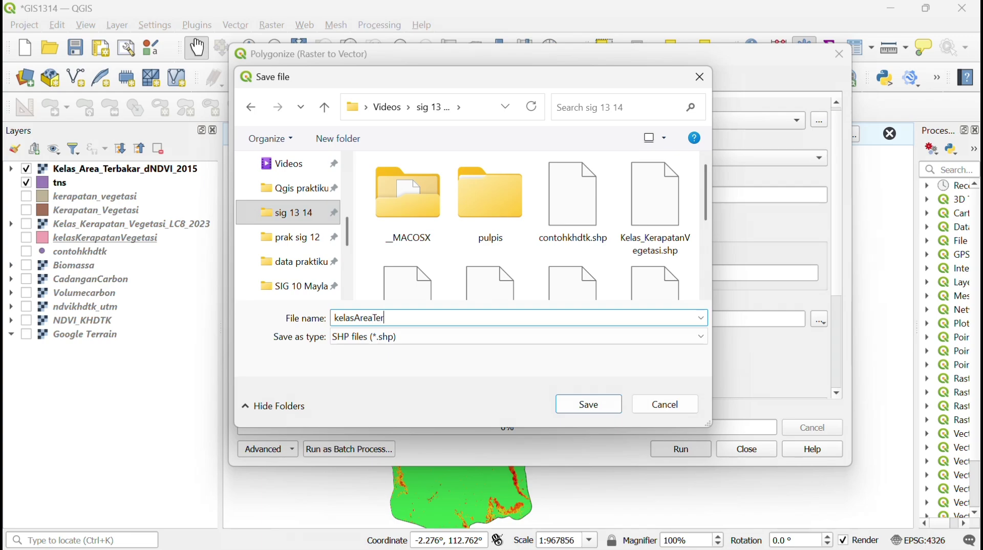
text(bakar)
click(589, 404)
click(678, 454)
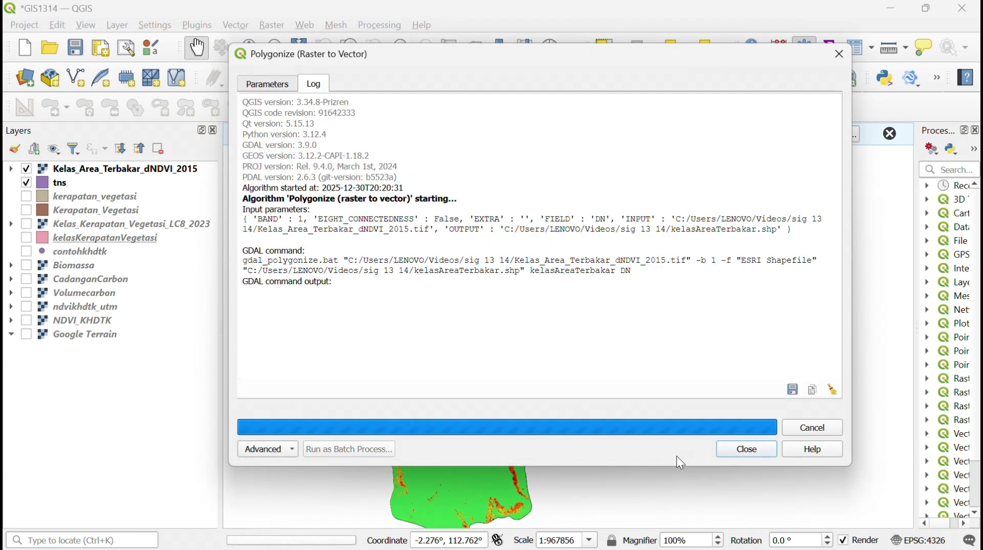
click(748, 453)
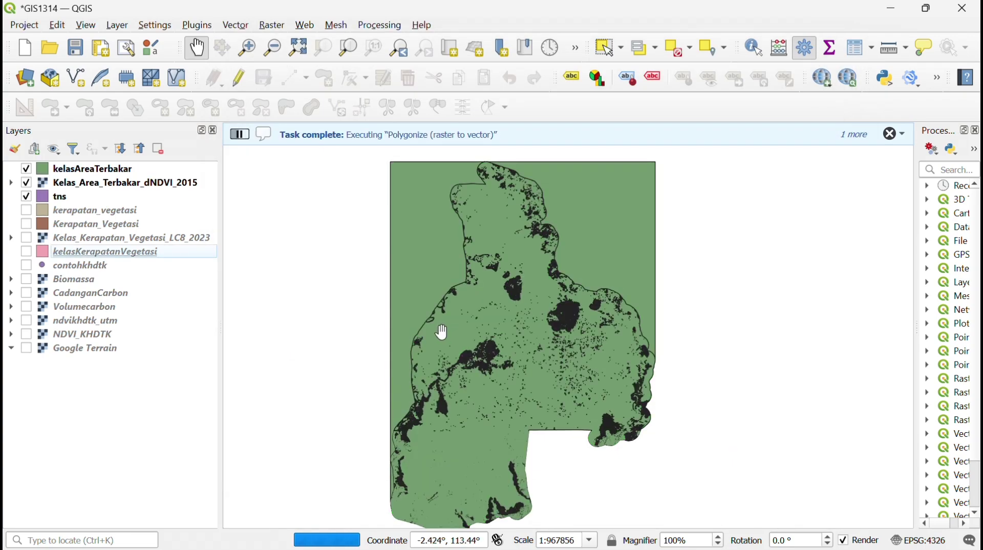
Open the styling of the kelasAreaTerbakar layer and set it to Categorized on the DN field
drag(917, 307, 768, 307)
click(64, 170)
click(15, 149)
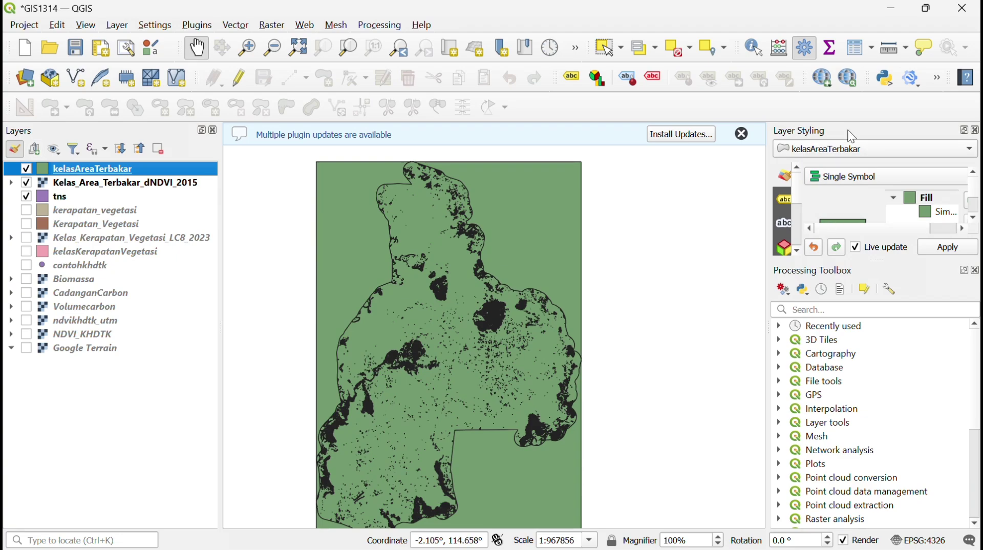
double_click(859, 272)
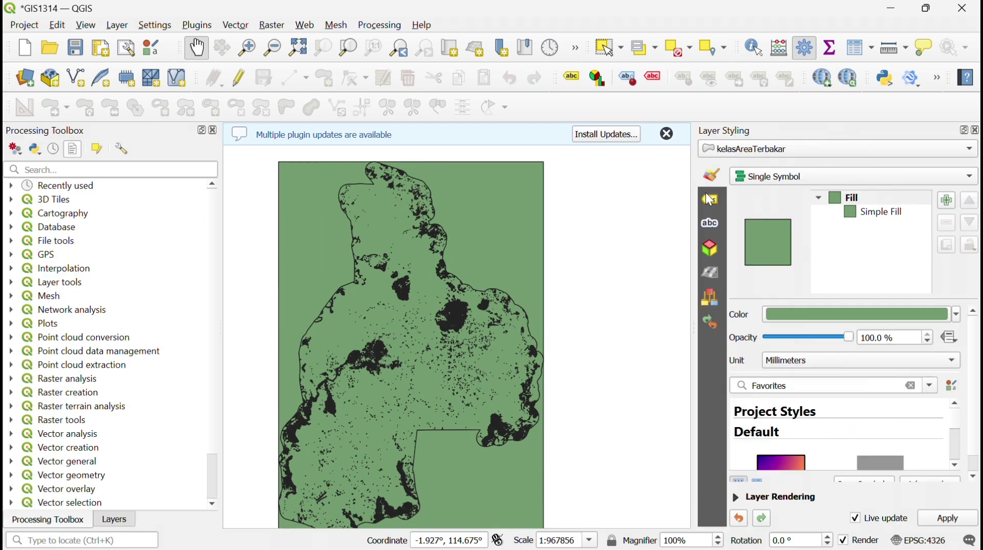
click(875, 212)
click(811, 438)
click(773, 456)
click(855, 176)
click(772, 193)
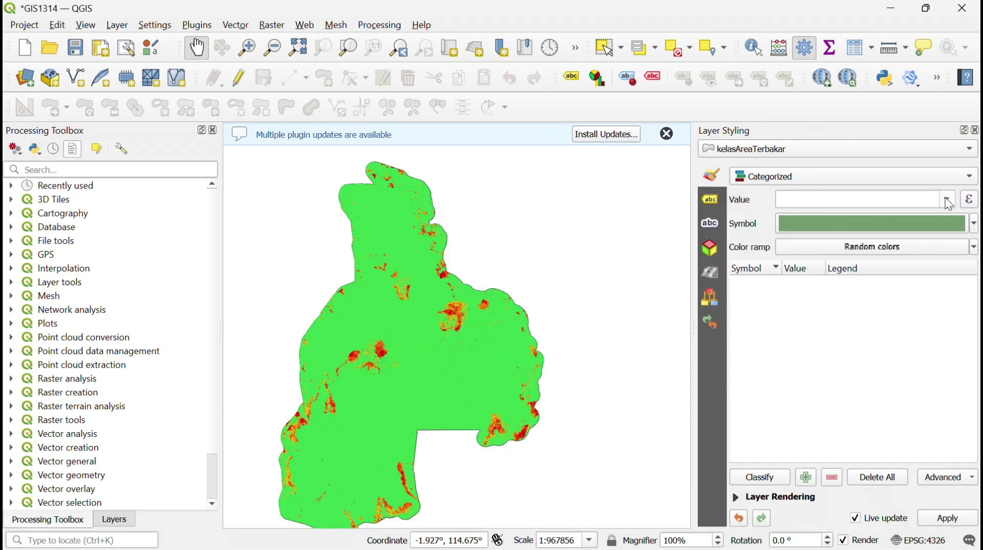
click(949, 205)
click(848, 221)
Choose the RdYlGn color ramp and classify the kelasAreaTerbakar layer by its DN values
click(870, 247)
mouse_move(839, 289)
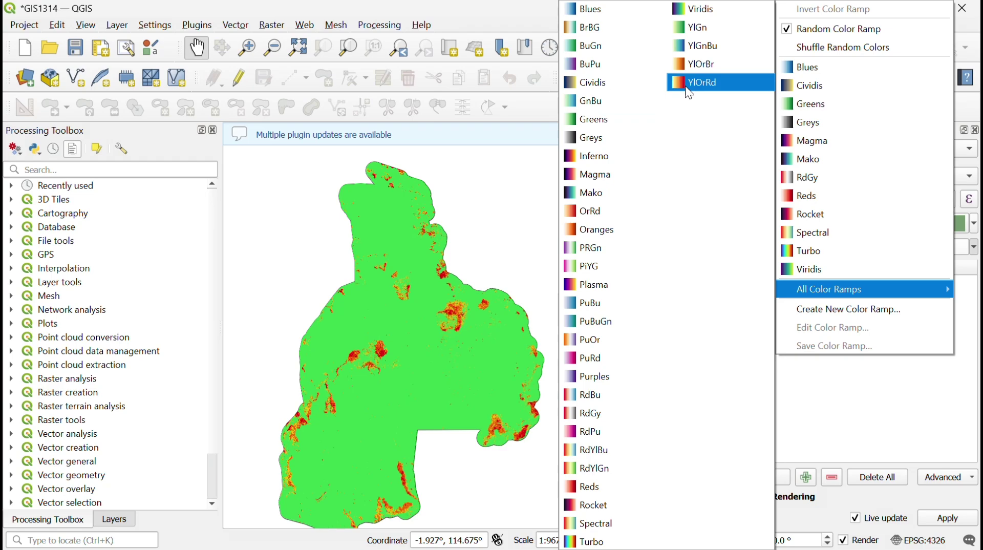
click(592, 467)
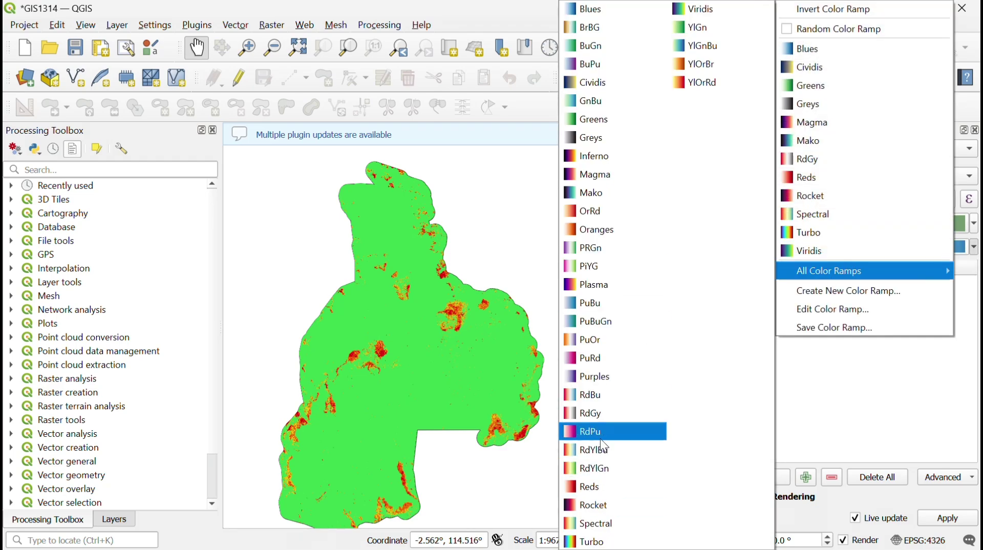
click(593, 468)
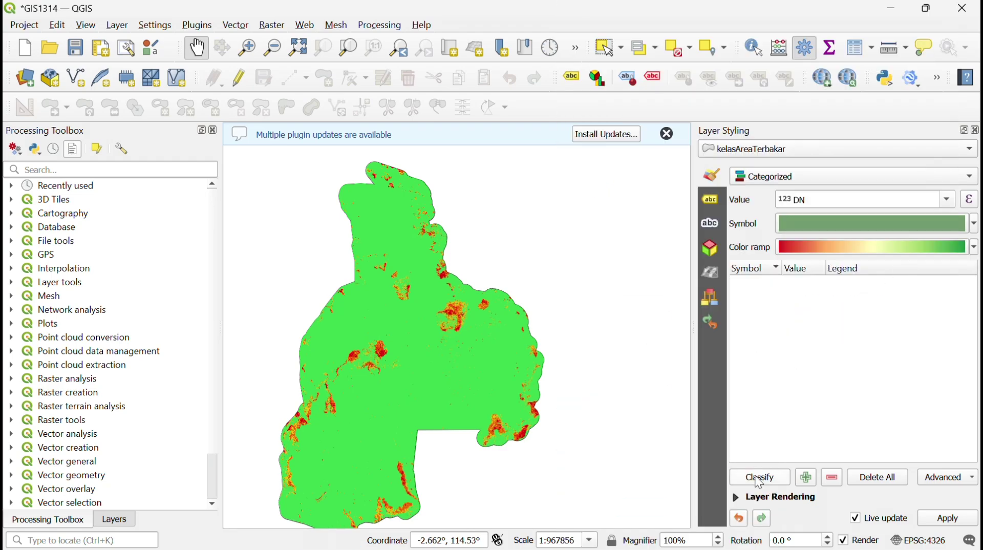
click(760, 479)
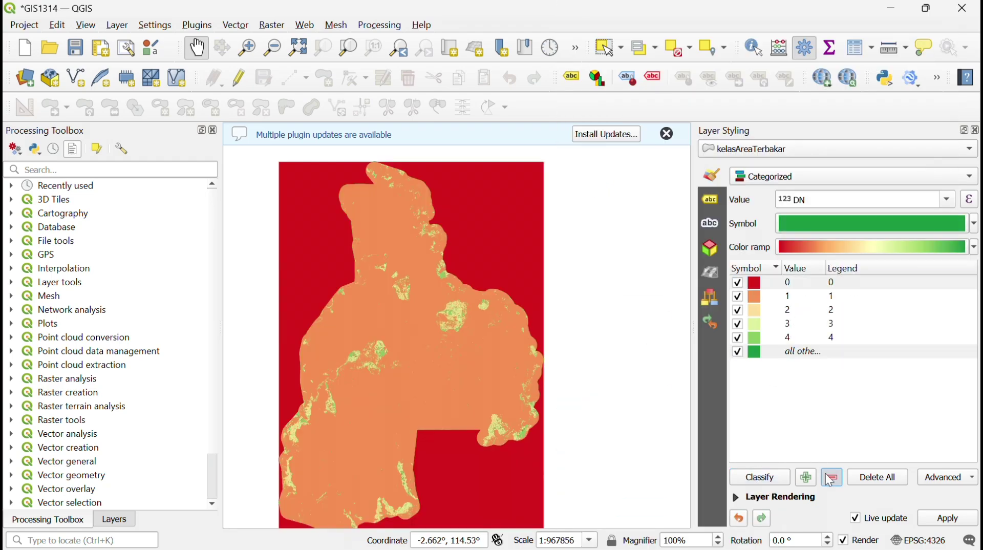
Remove the value 0 and all-other-values classes and invert the color ramp of the kelasAreaTerbakar layer
click(829, 477)
click(960, 248)
click(813, 35)
click(974, 246)
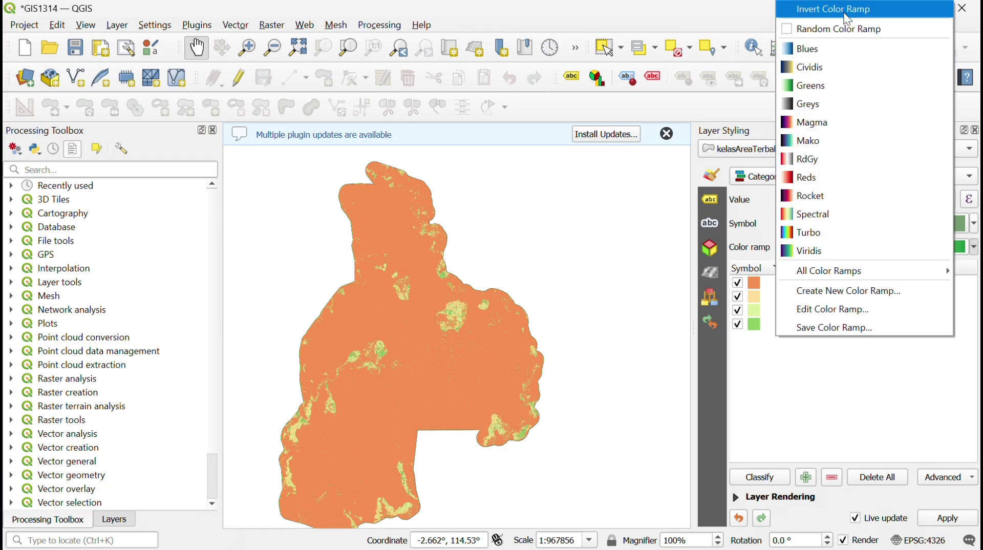
click(848, 20)
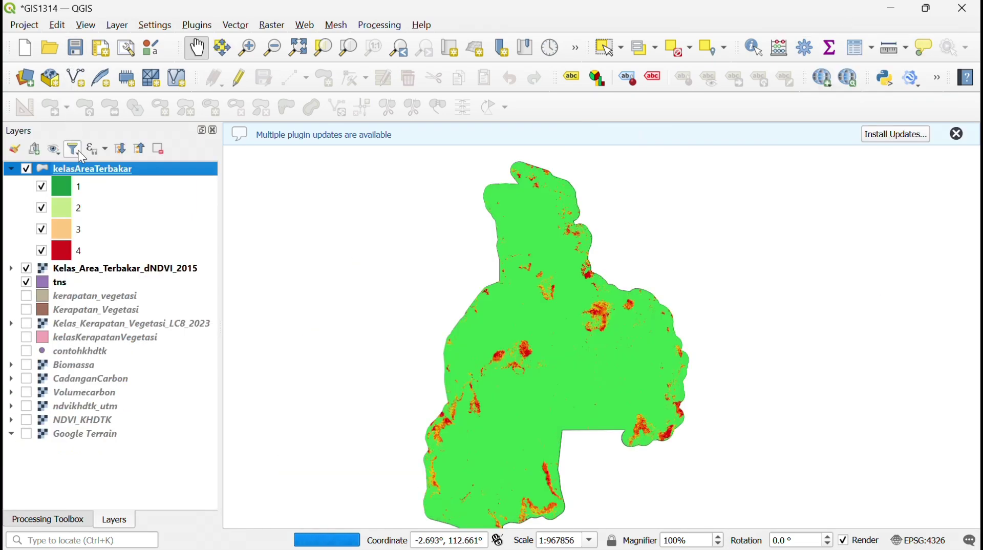
Open the attribute table of the kelasAreaTerbakar layer and turn on editing
right_click(86, 169)
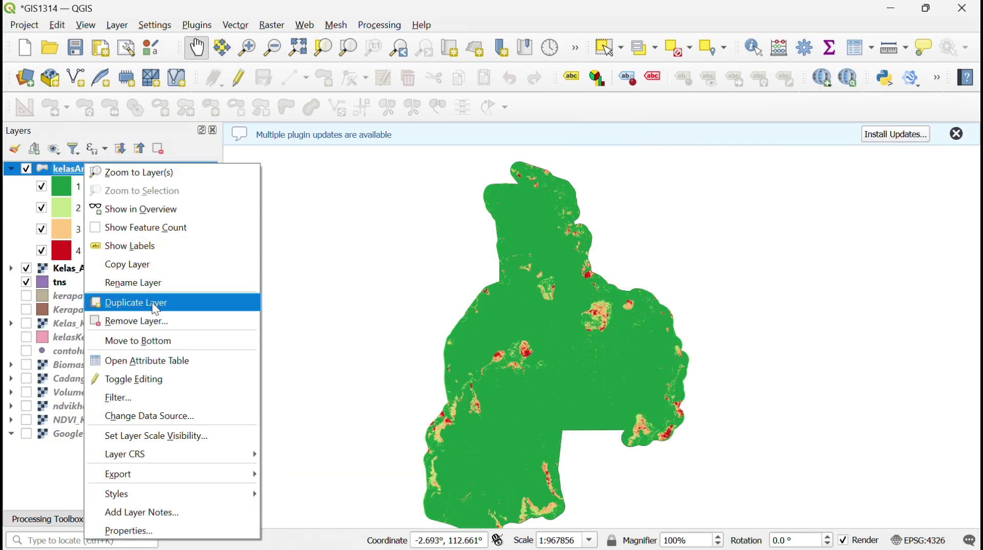
click(162, 365)
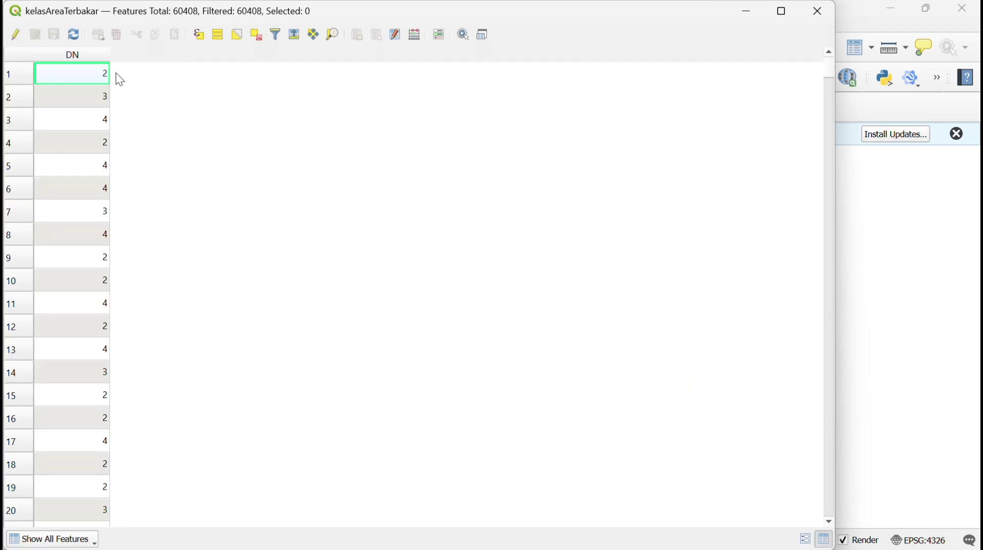
click(15, 34)
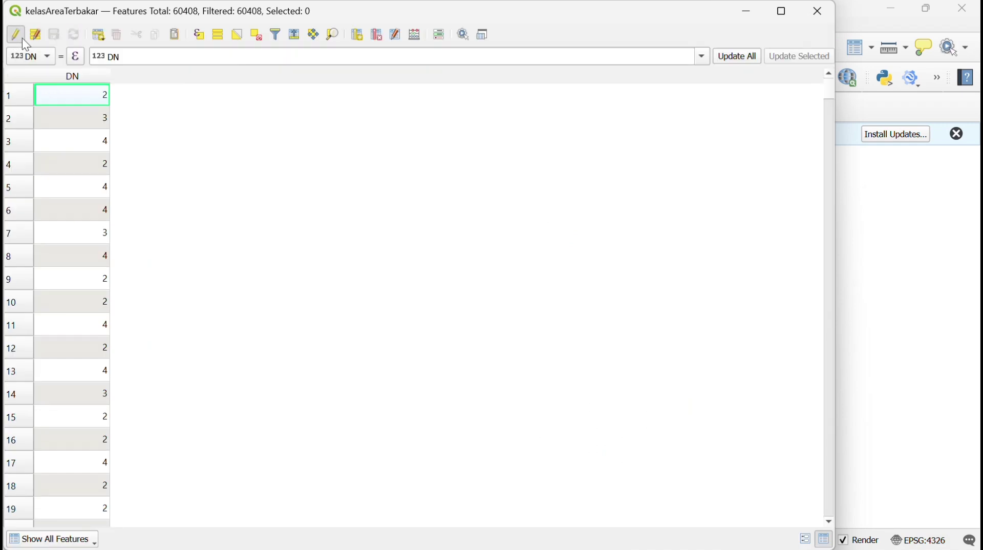
Select the kelasAreaTerbakar features that match the expression "DN" = 0
click(199, 34)
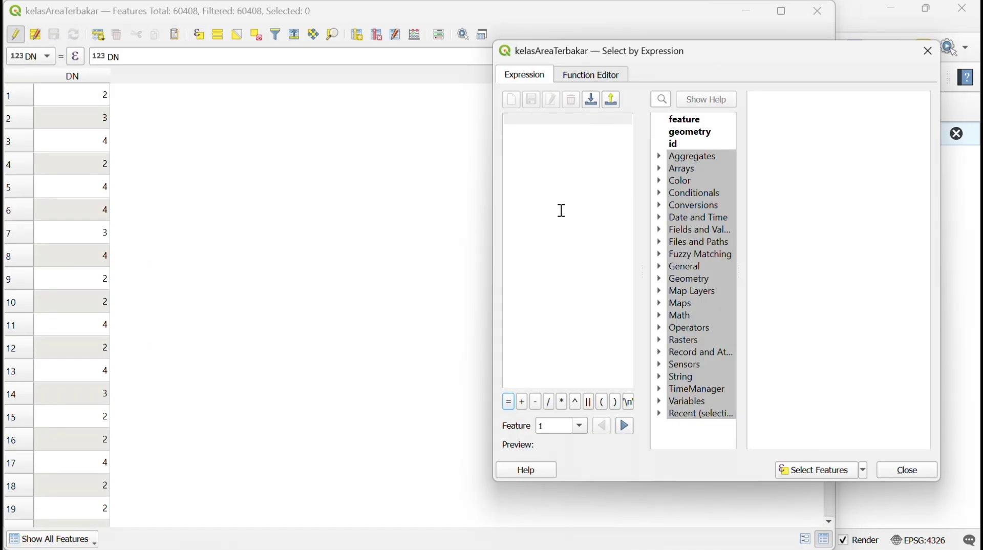
click(663, 230)
double_click(701, 292)
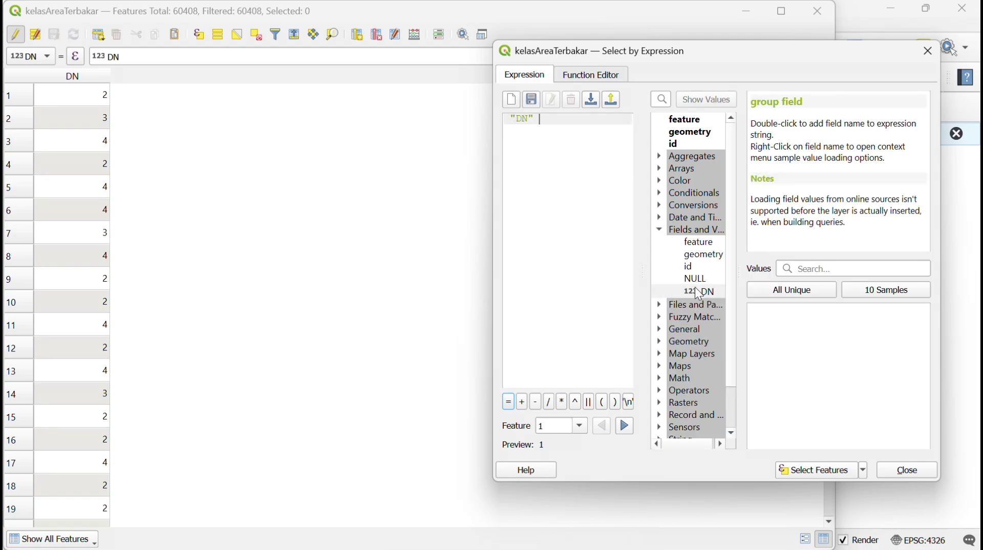
click(508, 402)
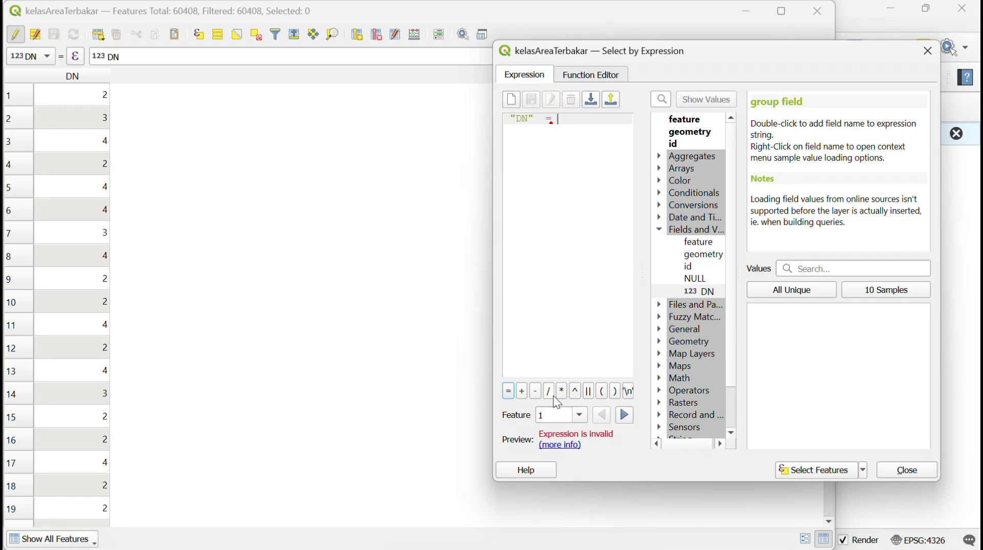
click(769, 288)
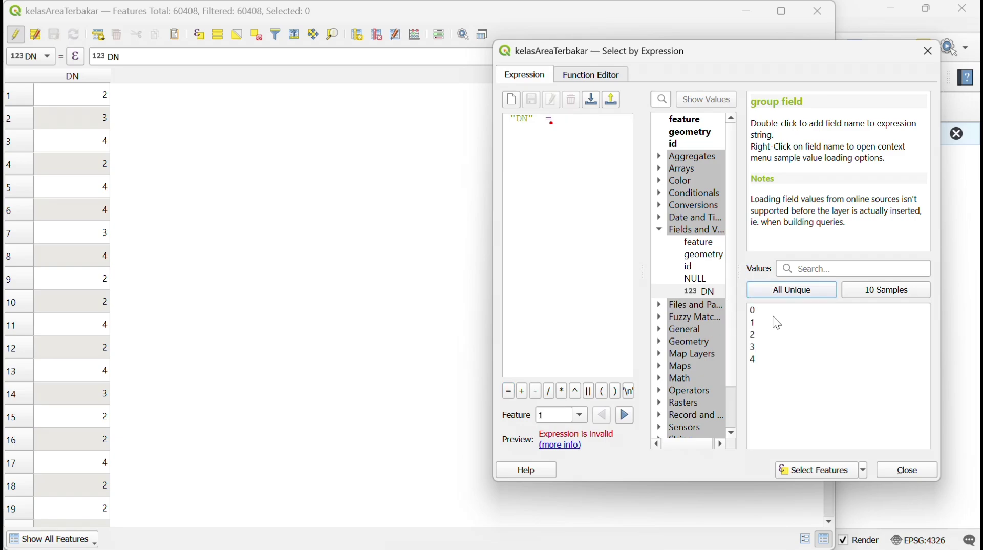
click(773, 311)
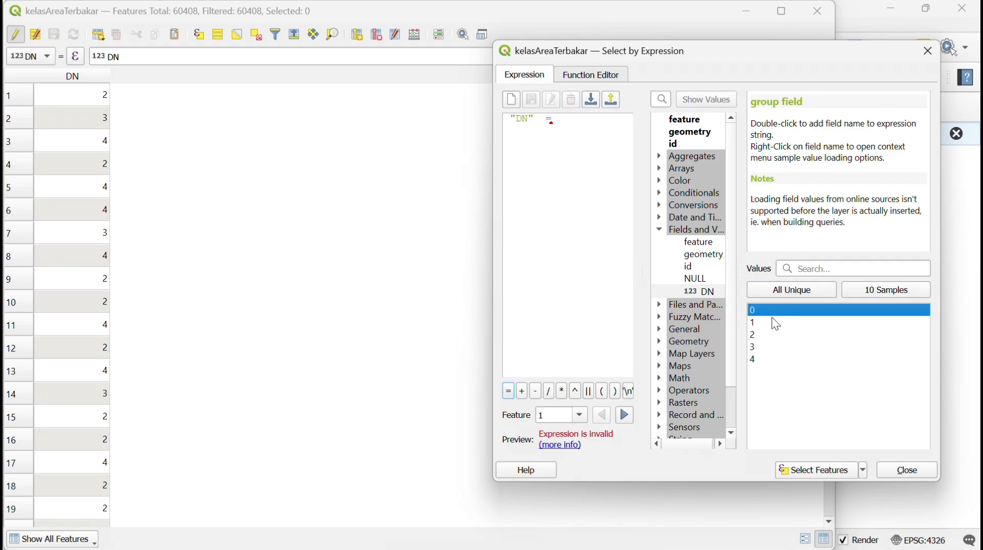
double_click(770, 312)
click(813, 467)
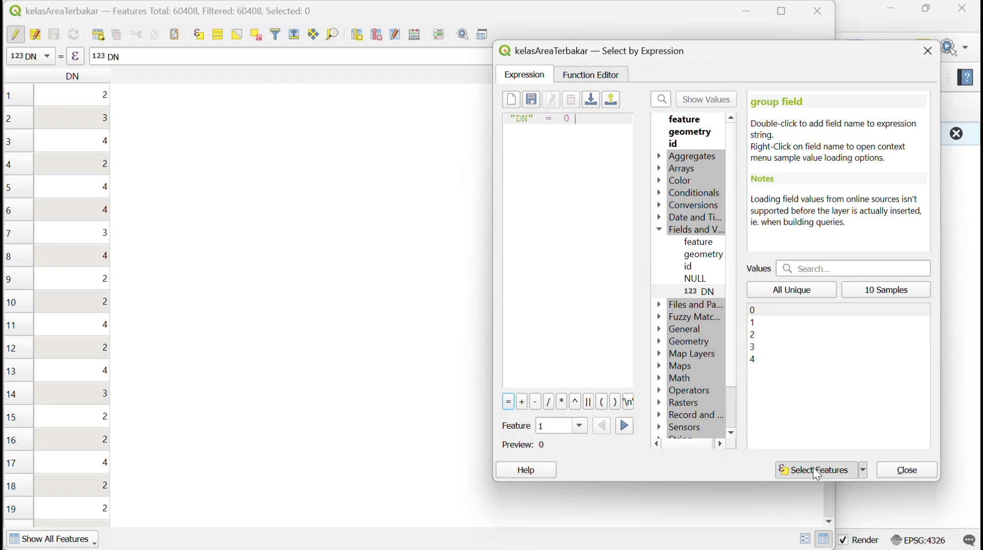
click(906, 469)
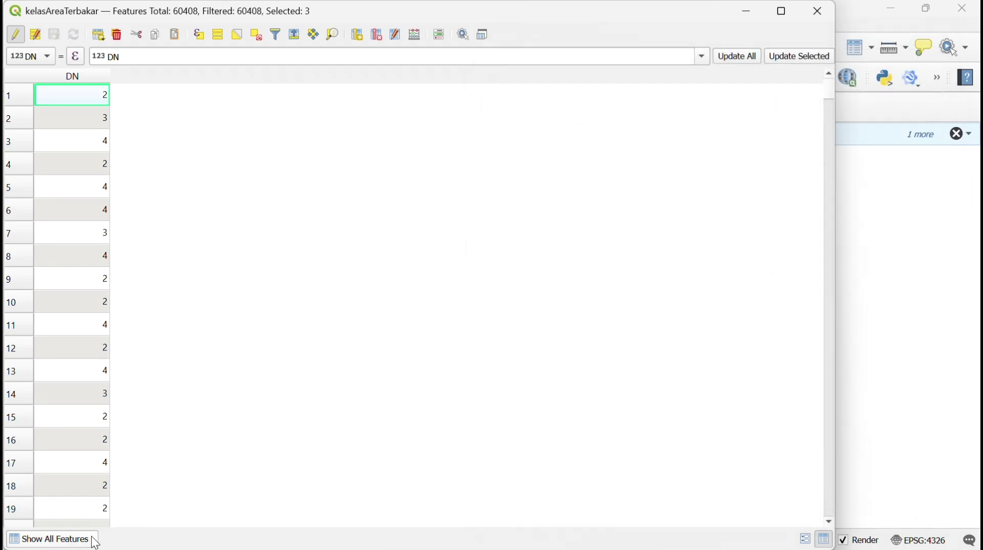
Show only the selected features, delete them, and return the table to showing all features
click(90, 537)
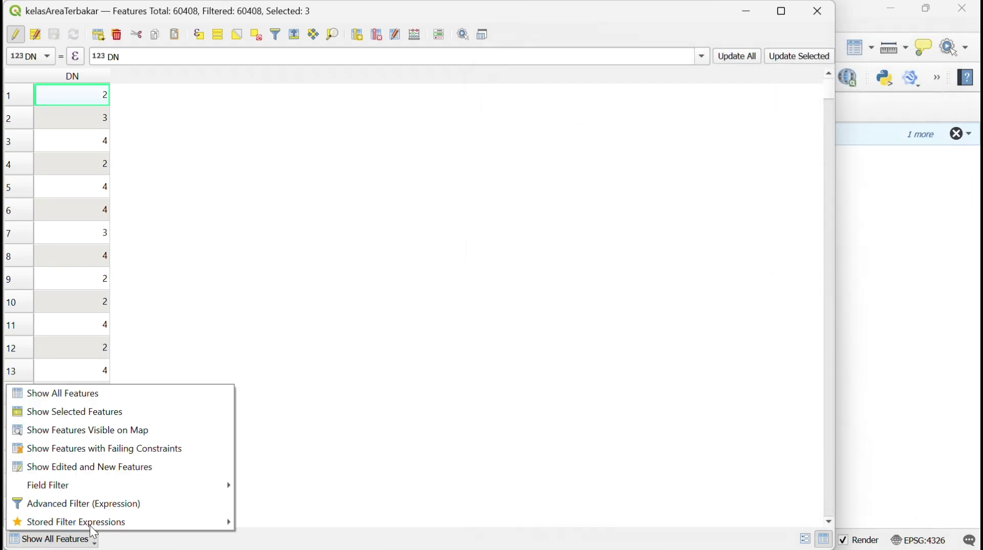
click(85, 412)
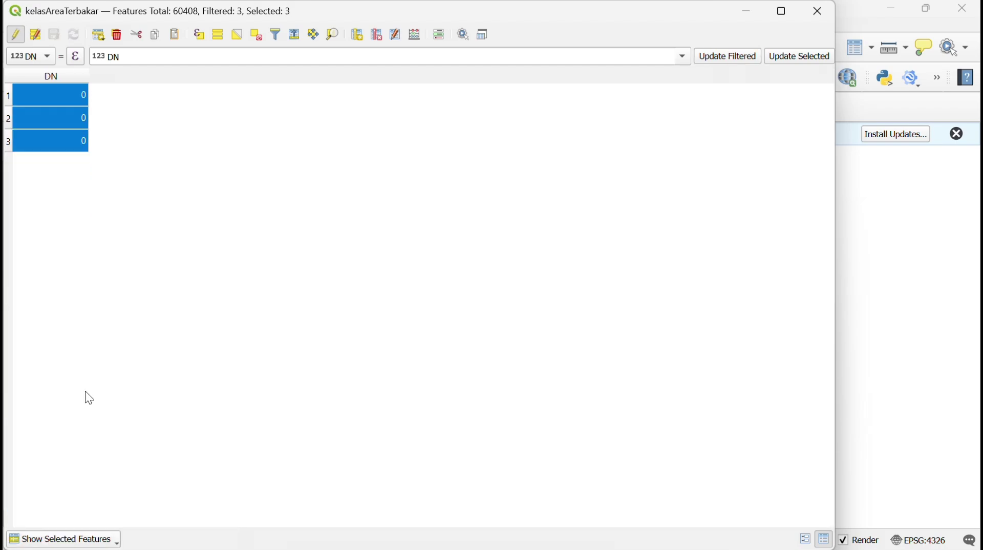
click(120, 40)
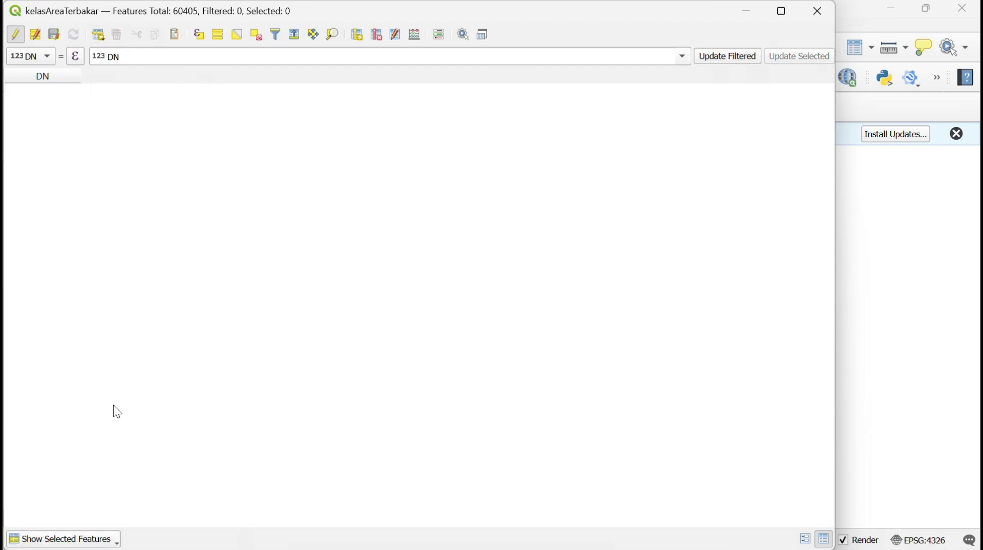
click(90, 546)
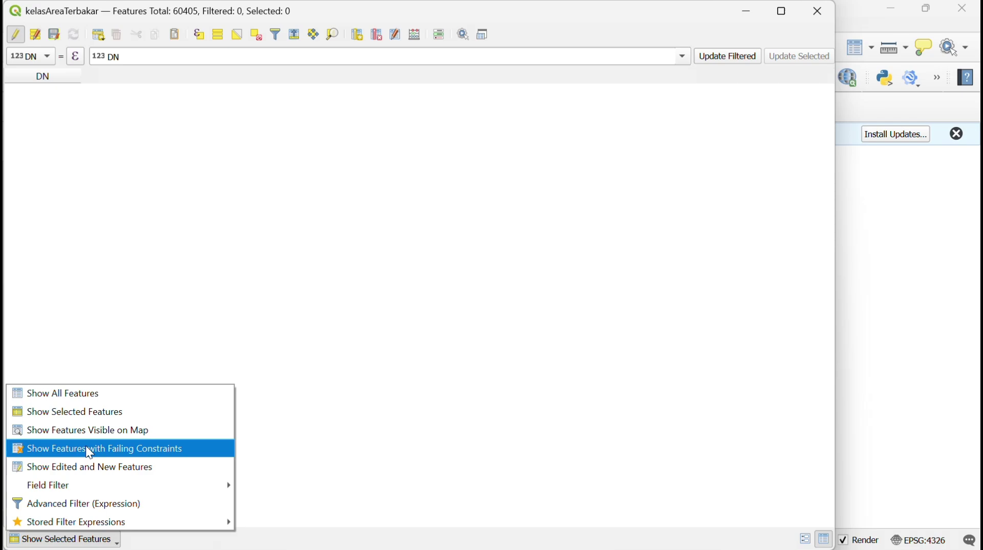
click(86, 393)
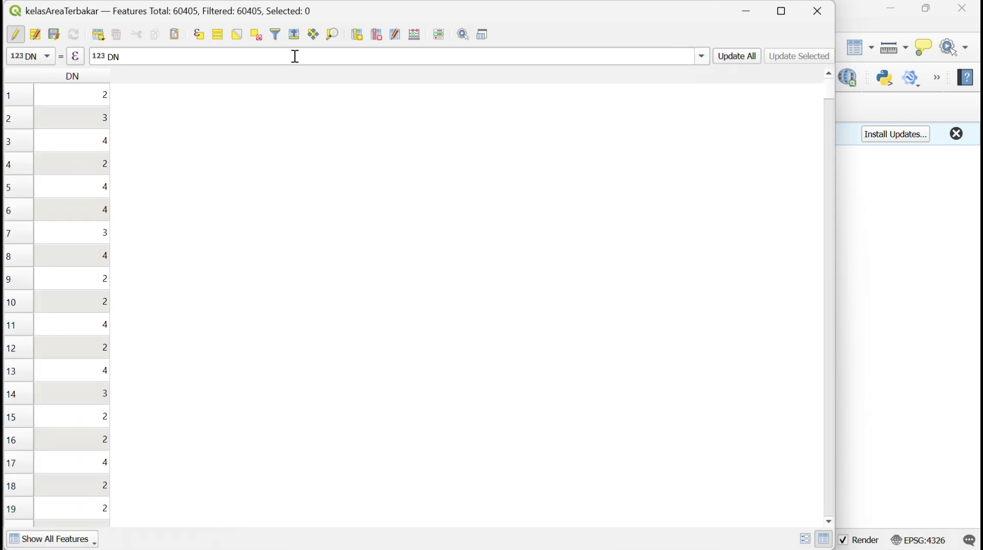
Add a decimal number field named LUAS_HA with length 10 and precision 3 to the kelasAreaTerbakar attribute table
click(355, 35)
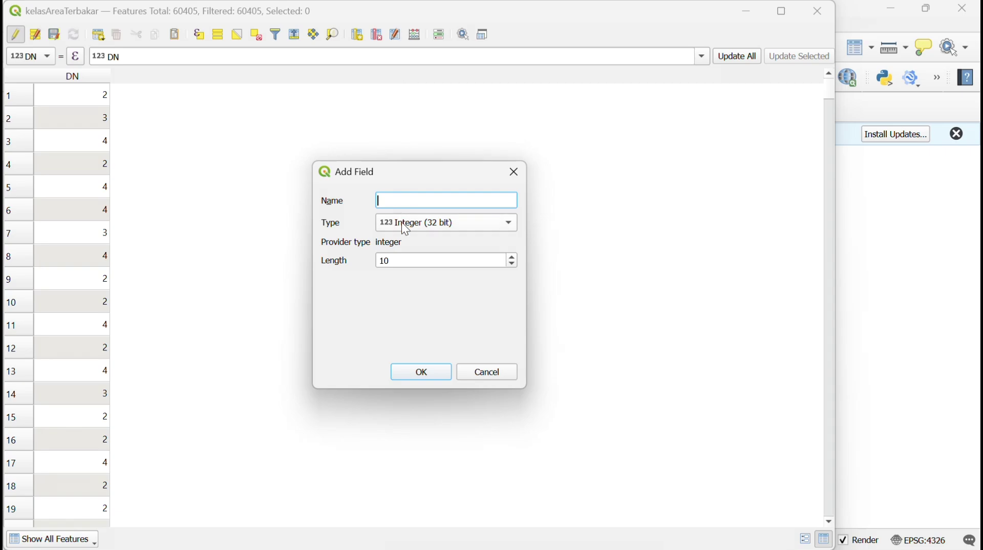
click(402, 222)
click(403, 223)
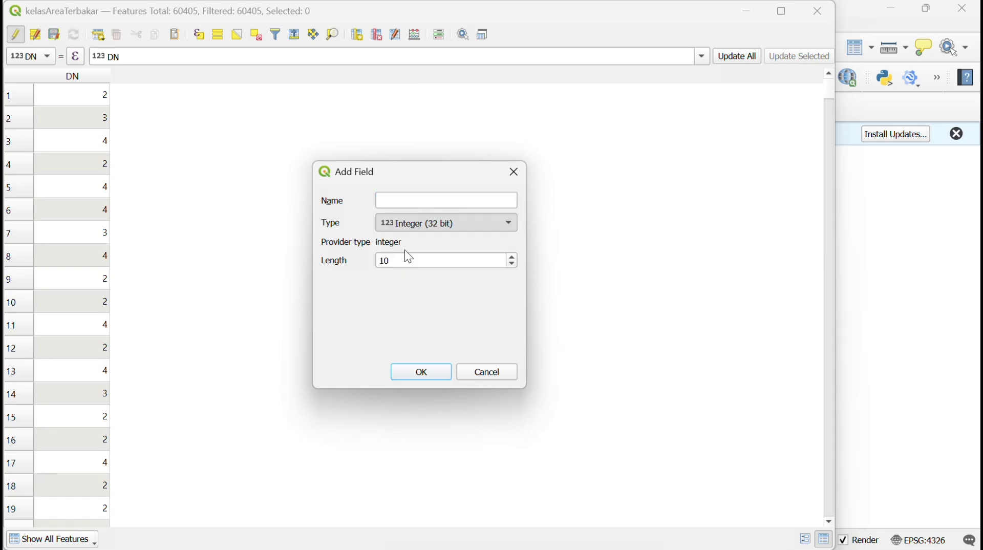
key(Down)
click(393, 199)
key(Caps_Lock)
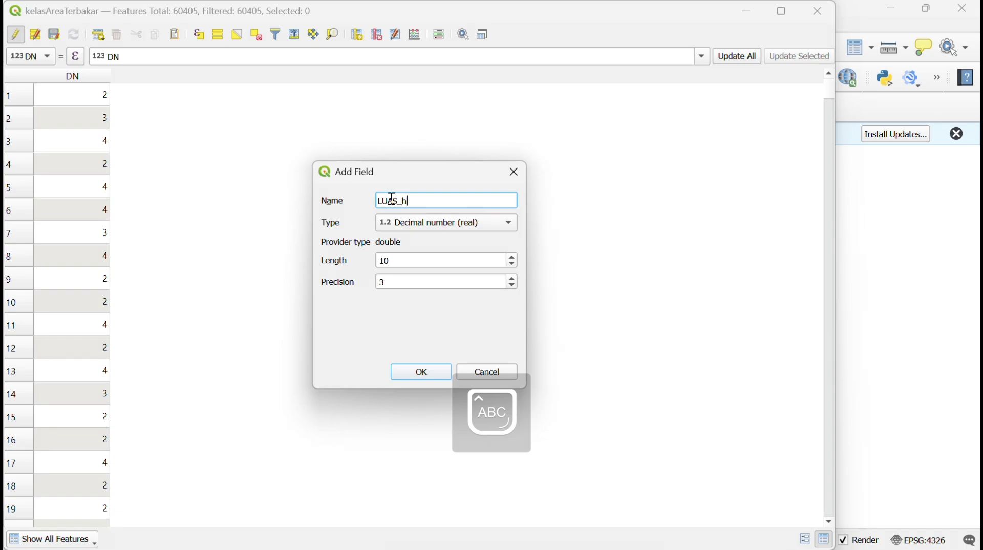
text(LUAS_ha)
key(BackSpace)
key(BackSpace)
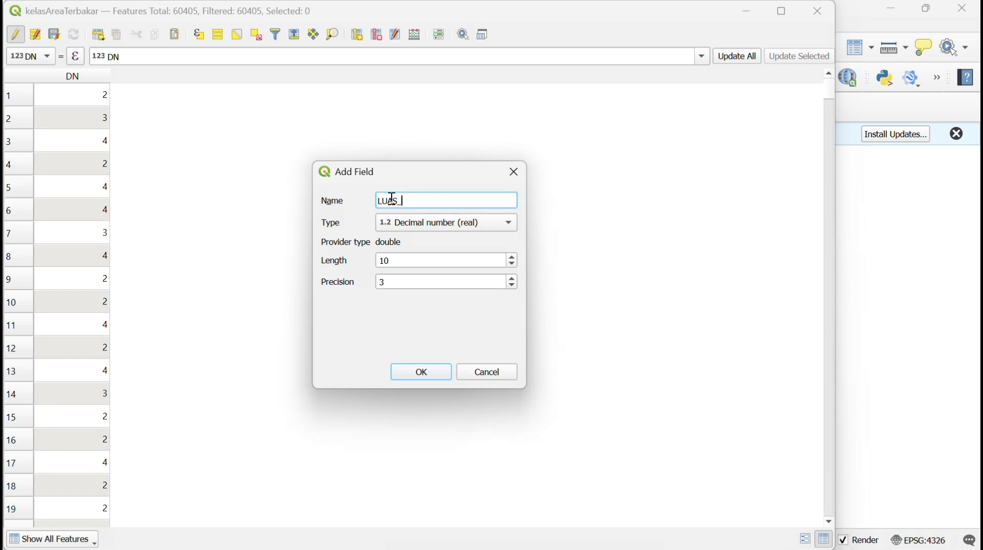
click(418, 379)
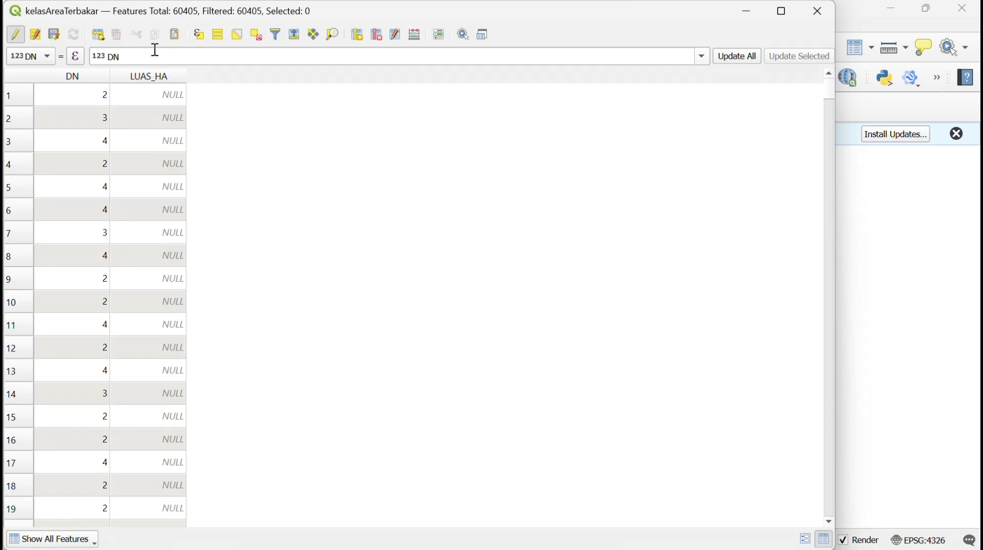
Build the field calculation expression $area / 10000 using the geometry area function
click(76, 56)
key(BackSpace)
key(BackSpace)
key(BackSpace)
key(BackSpace)
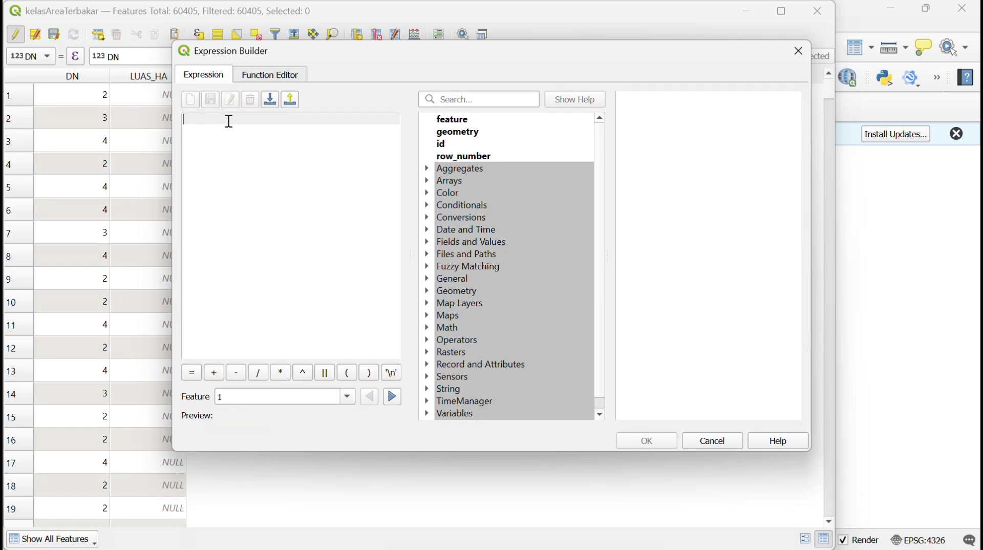
click(426, 290)
click(463, 340)
double_click(464, 340)
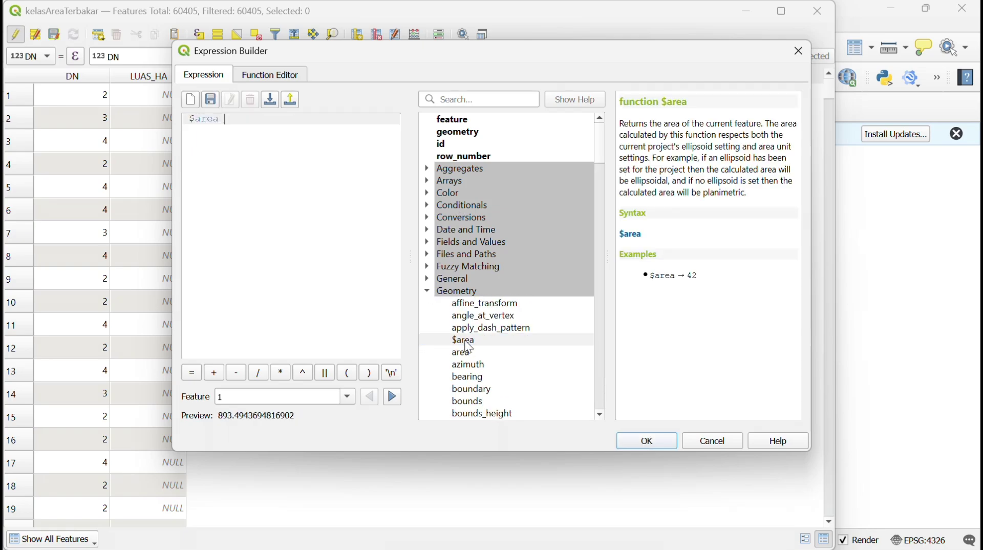
click(259, 374)
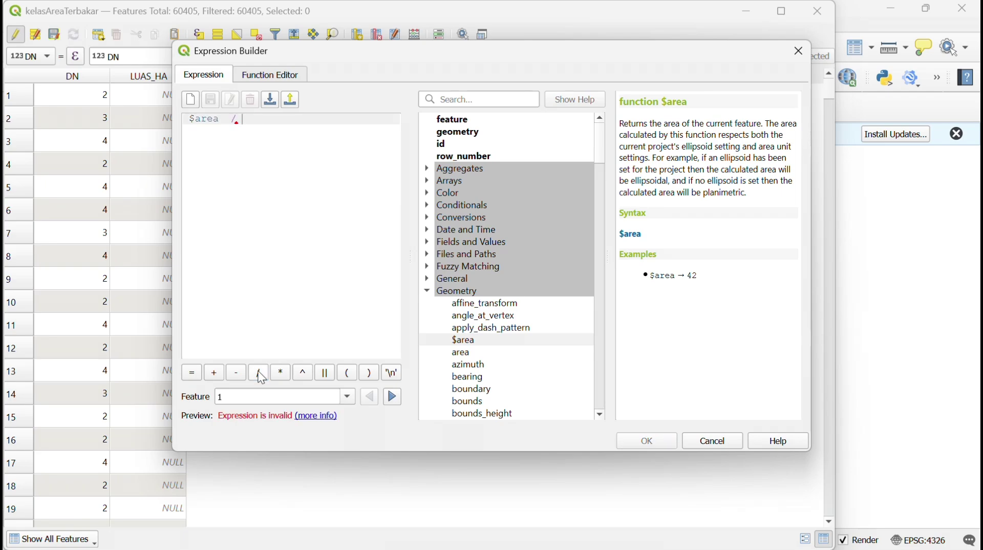
text(10000)
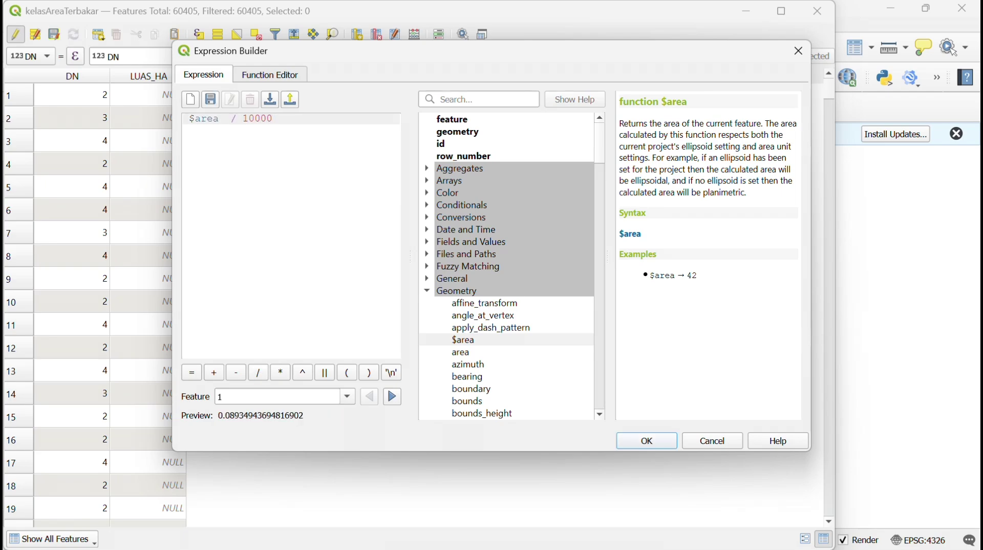
click(654, 444)
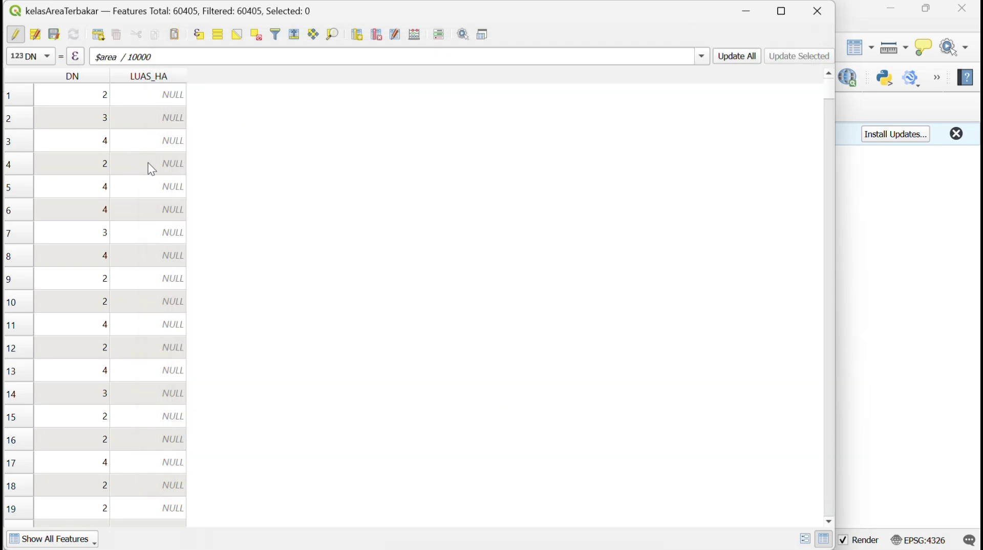
Apply the area expression to the LUAS_HA field for all features and select every row
click(41, 56)
click(46, 72)
click(736, 53)
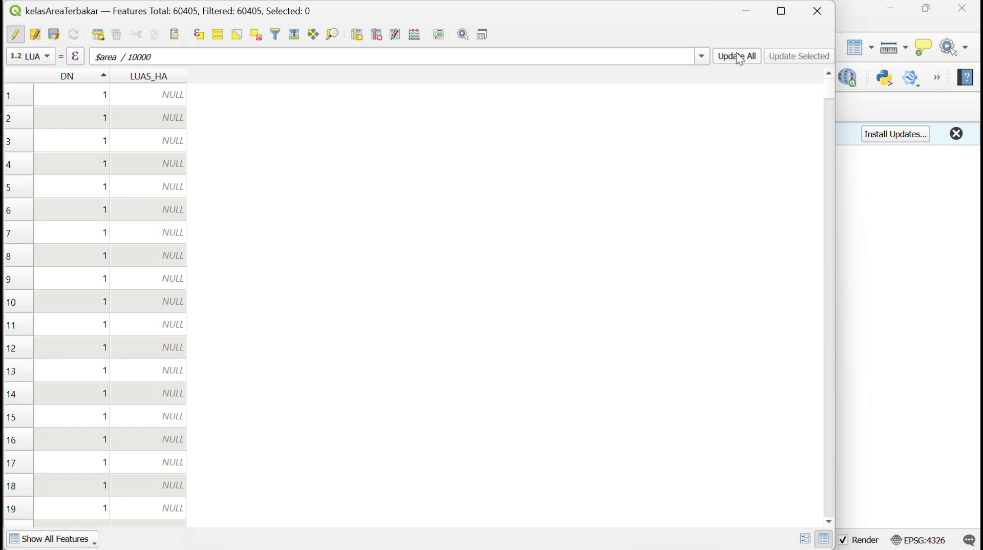
click(217, 42)
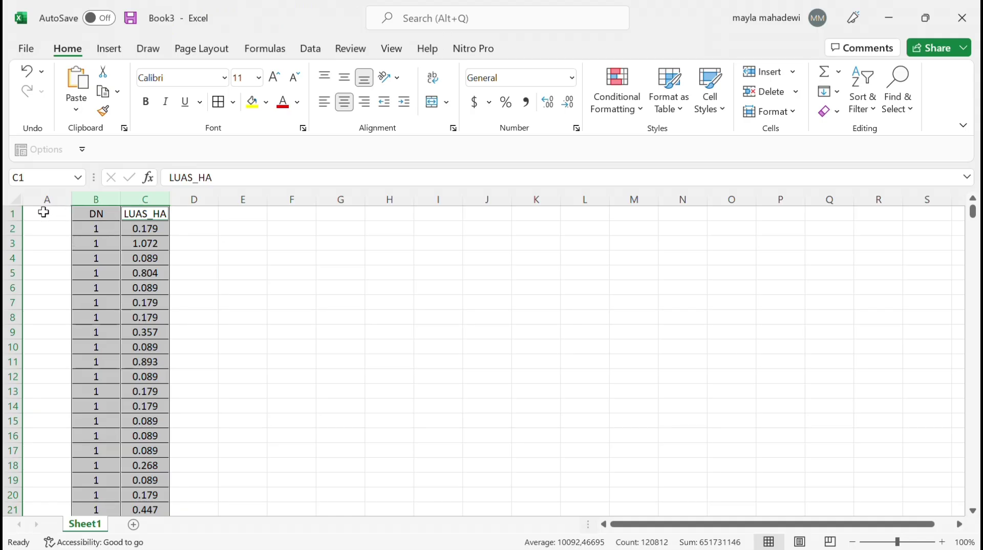
In Excel, select the DN and LUAS_HA columns of Sheet1 and try to create a pivot table with Sheet1!$E$4 as its source
click(234, 271)
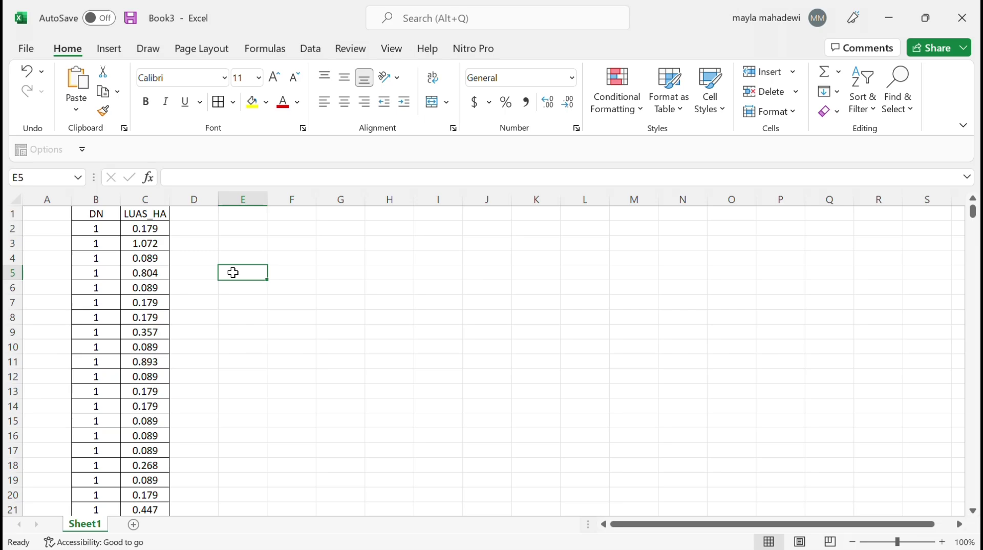
click(404, 21)
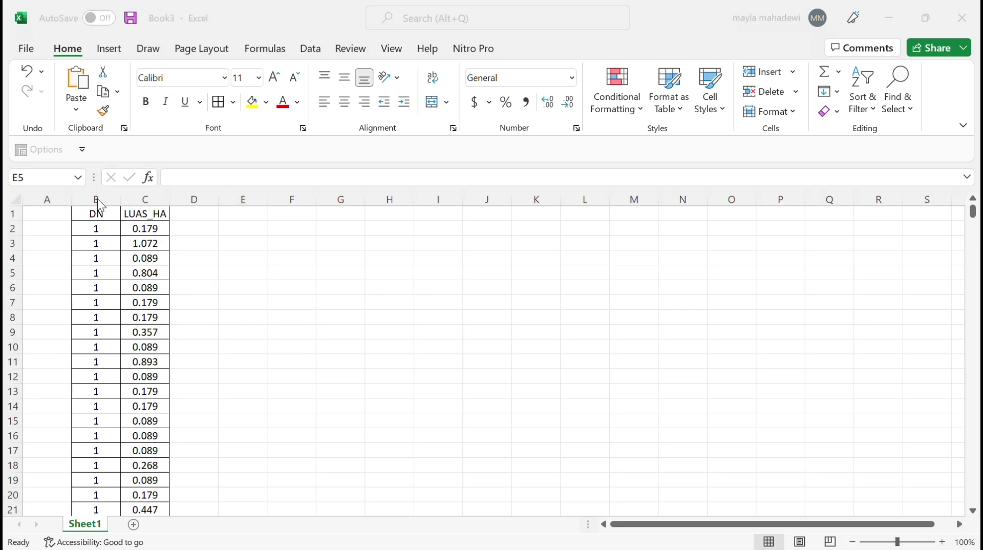
click(130, 198)
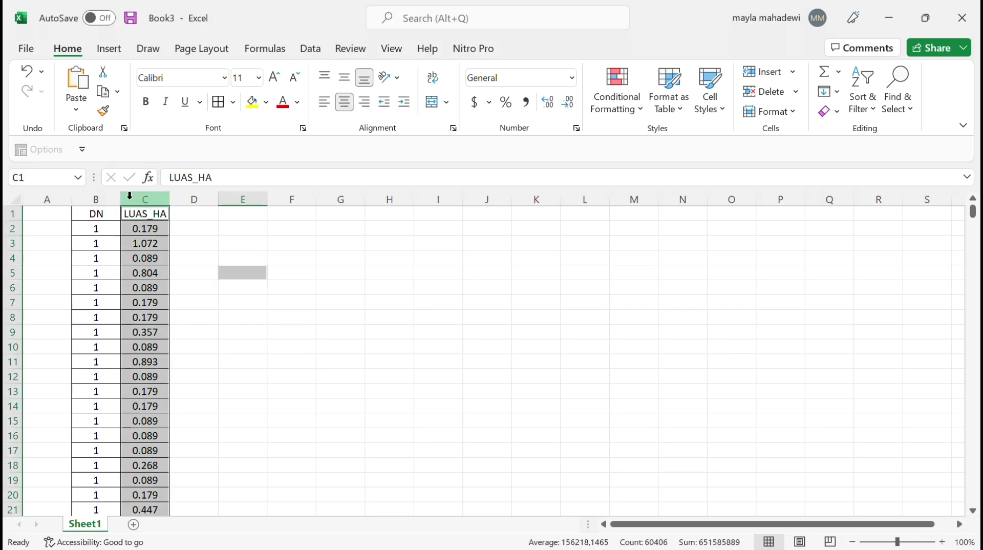
drag(97, 198, 129, 198)
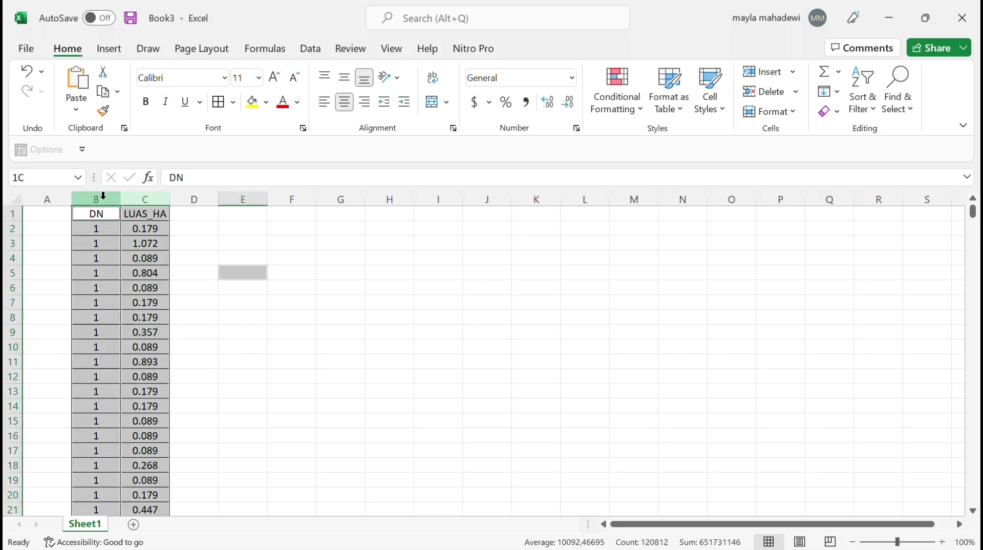
click(119, 47)
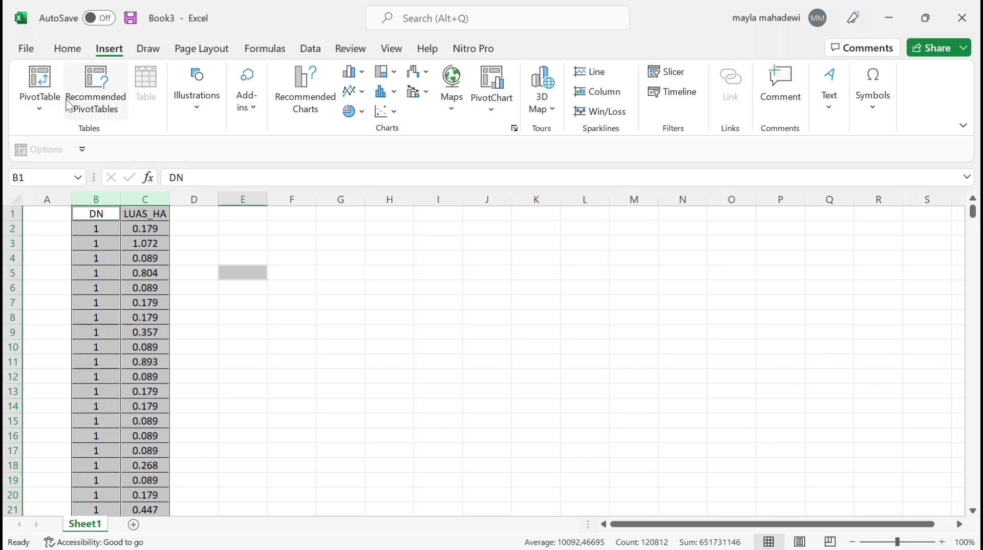
click(44, 100)
click(78, 132)
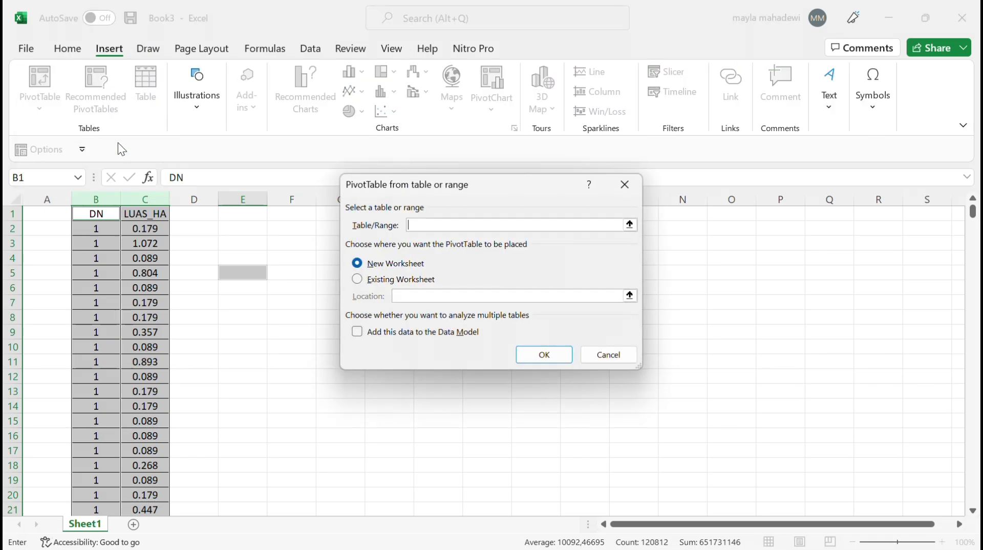
click(247, 256)
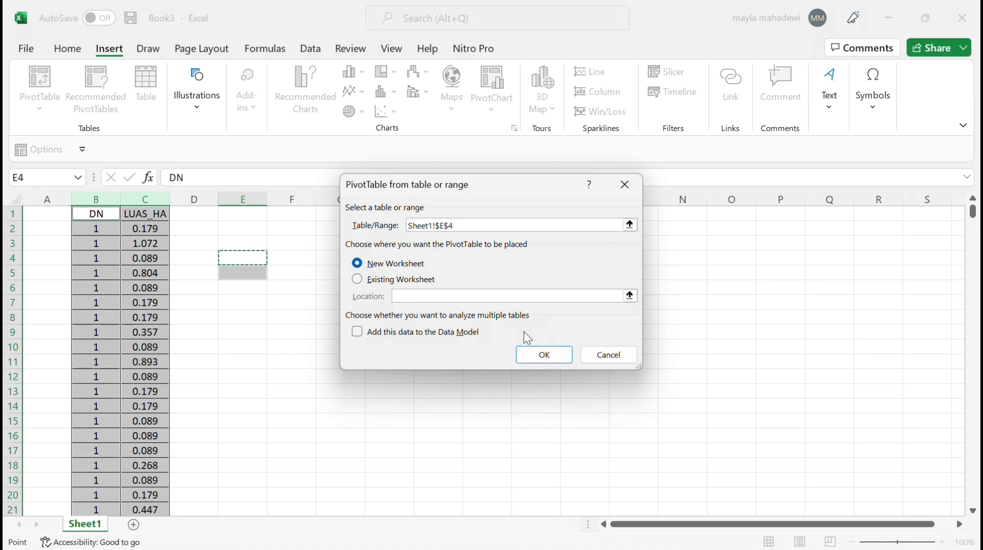
click(534, 357)
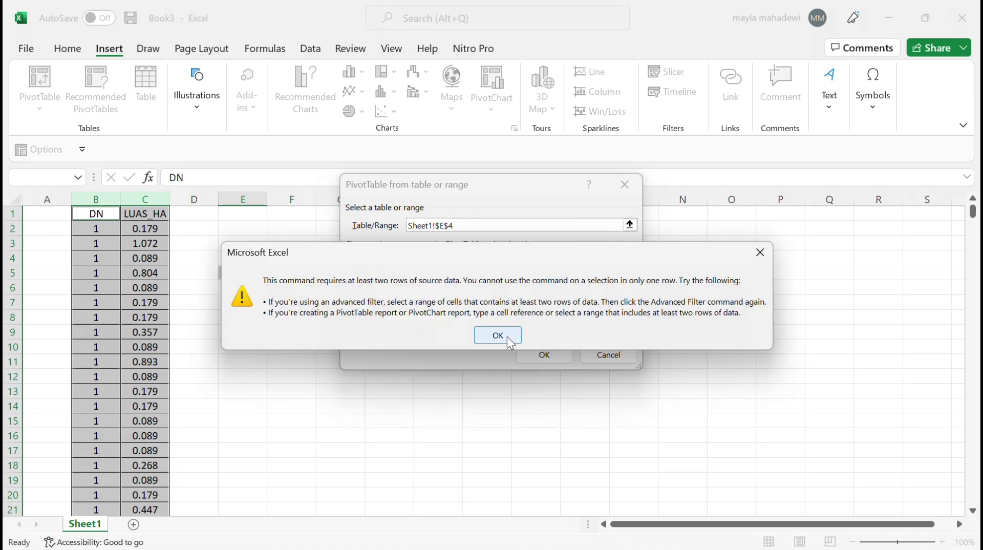
click(497, 336)
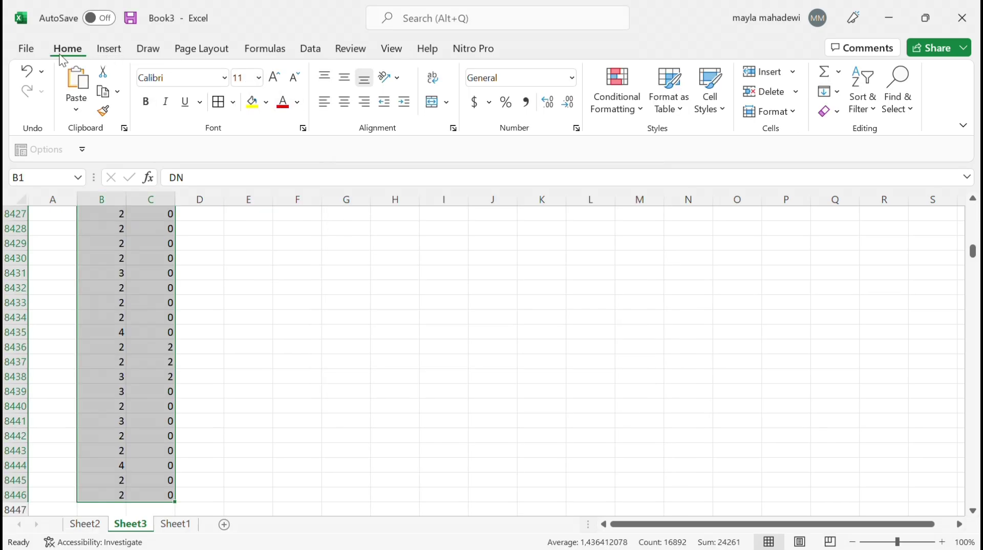
Create a pivot table on a new worksheet from Sheet3!$B$1:$C$8446, with DN as rows and the sum of LUAS as values
click(106, 51)
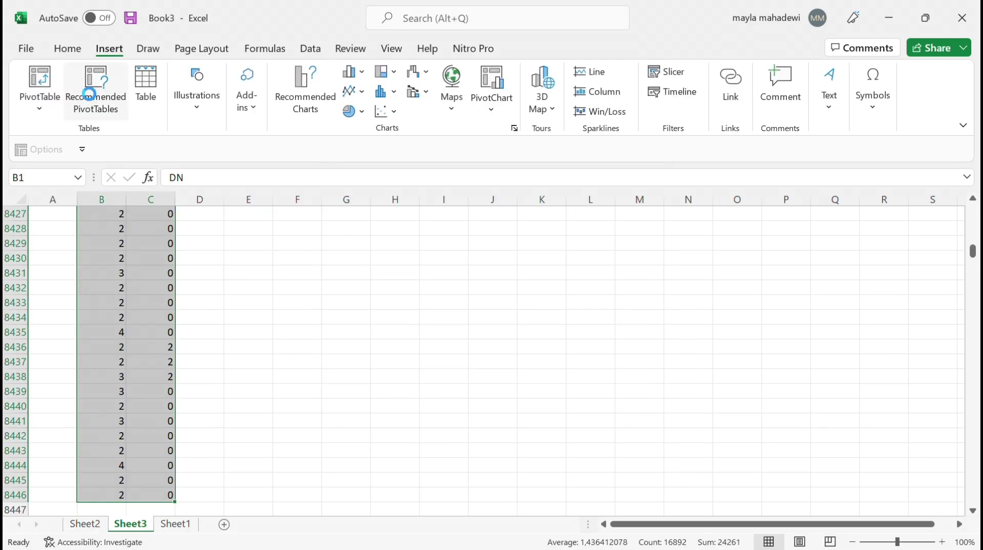
key(ctrl+c)
click(41, 103)
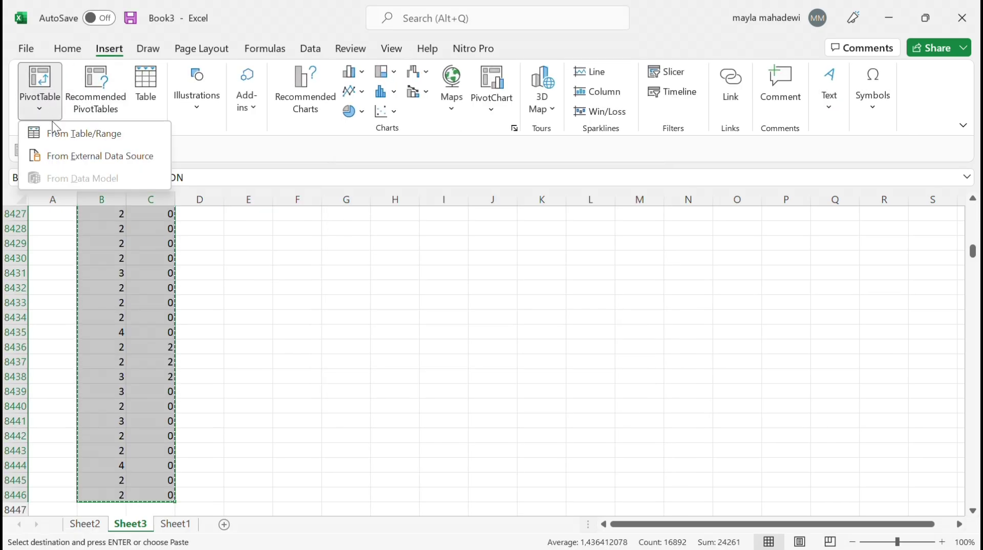
click(56, 132)
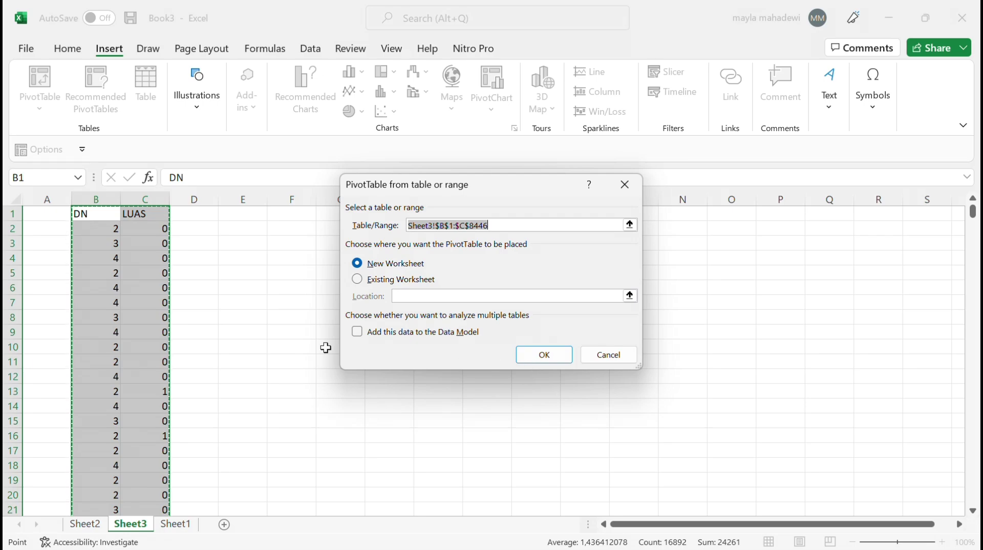
click(558, 352)
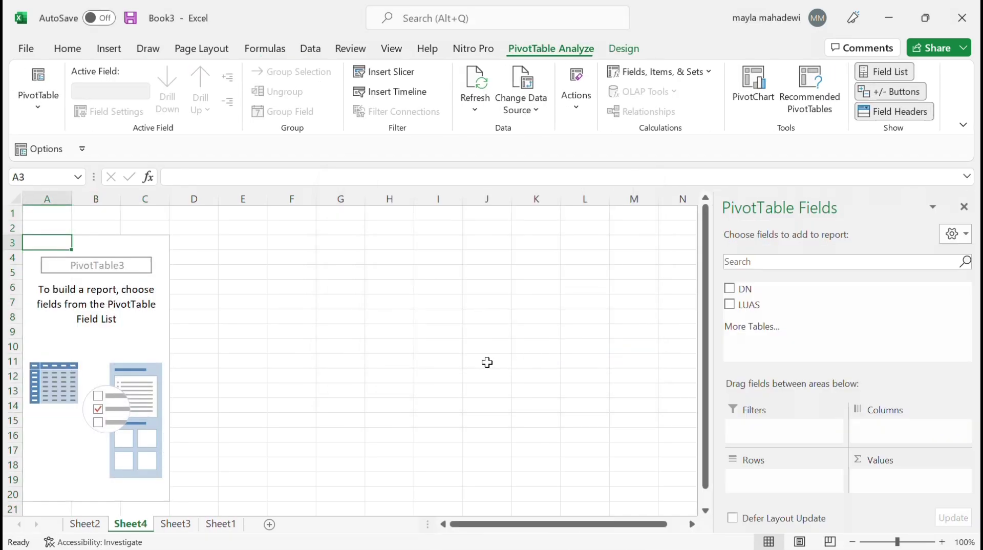
drag(748, 306, 892, 479)
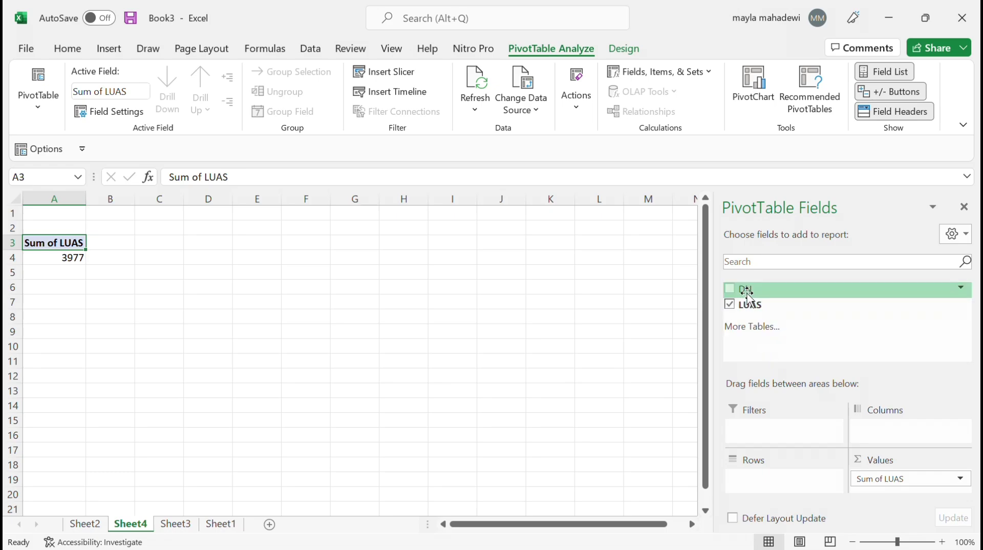
drag(748, 296, 766, 477)
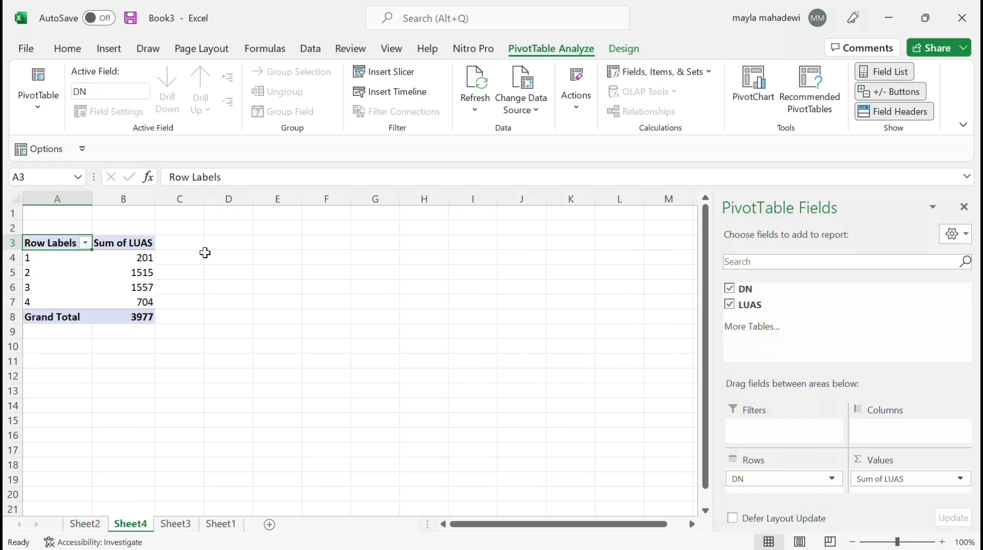
Copy the pivot table's class rows and grand total in A4:B8 and paste them starting at D4
click(52, 265)
drag(53, 273, 133, 273)
drag(51, 257, 149, 316)
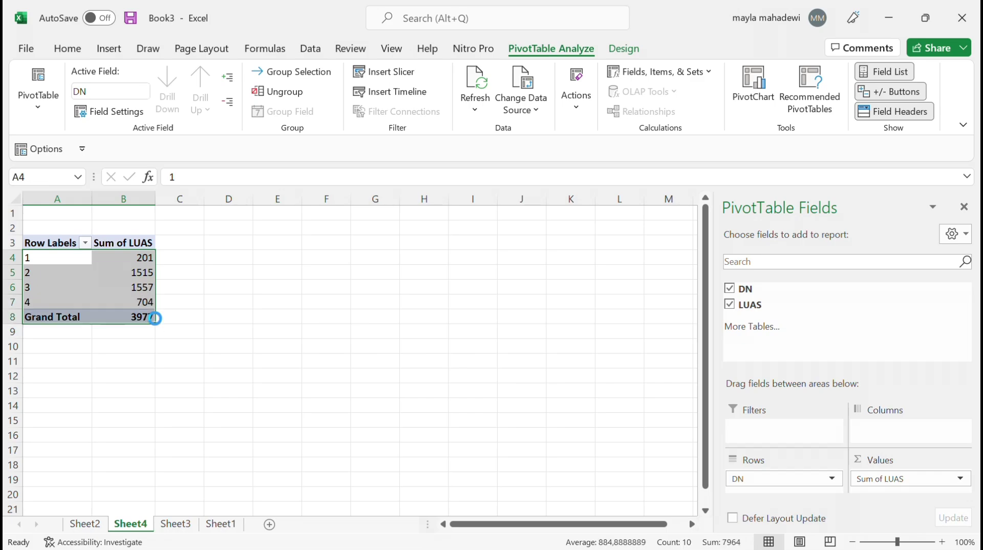
key(ctrl+c)
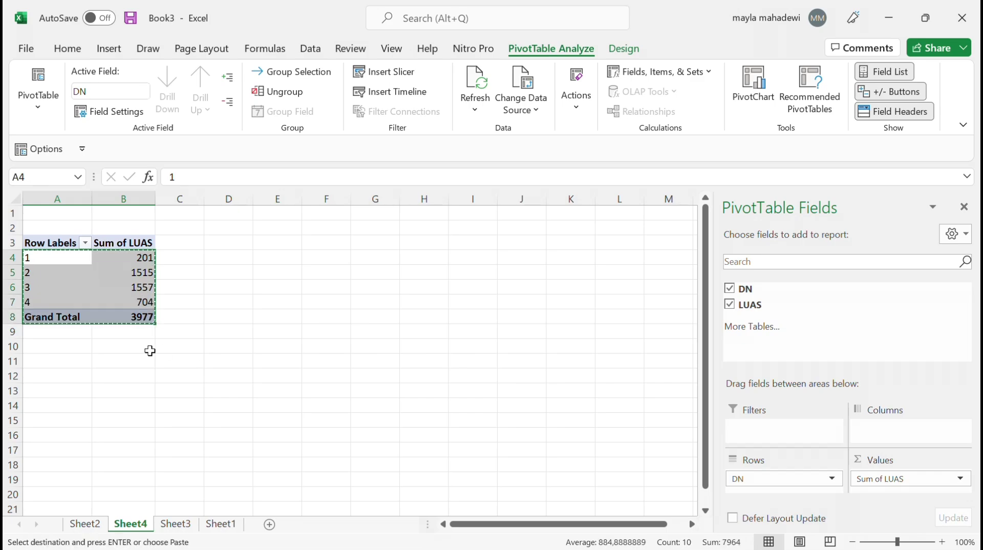
click(232, 257)
key(ctrl+v)
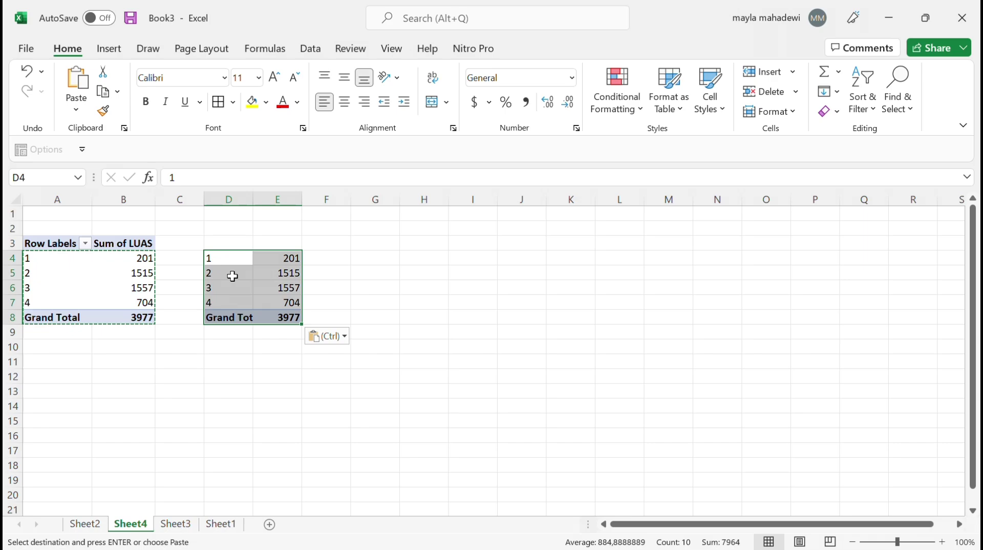
Replace the class 4 label in cell D7 with "terbakar Berat"
click(230, 238)
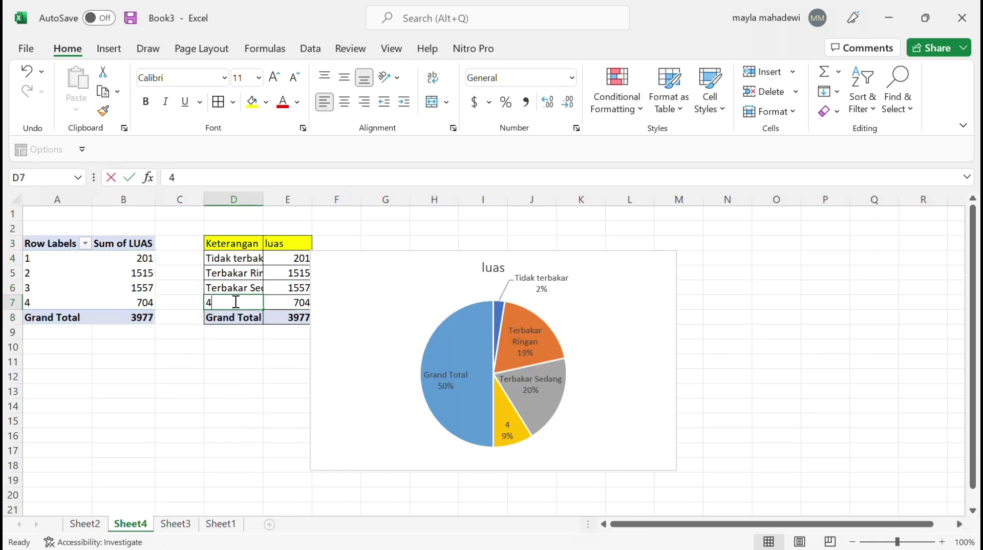
text(ter)
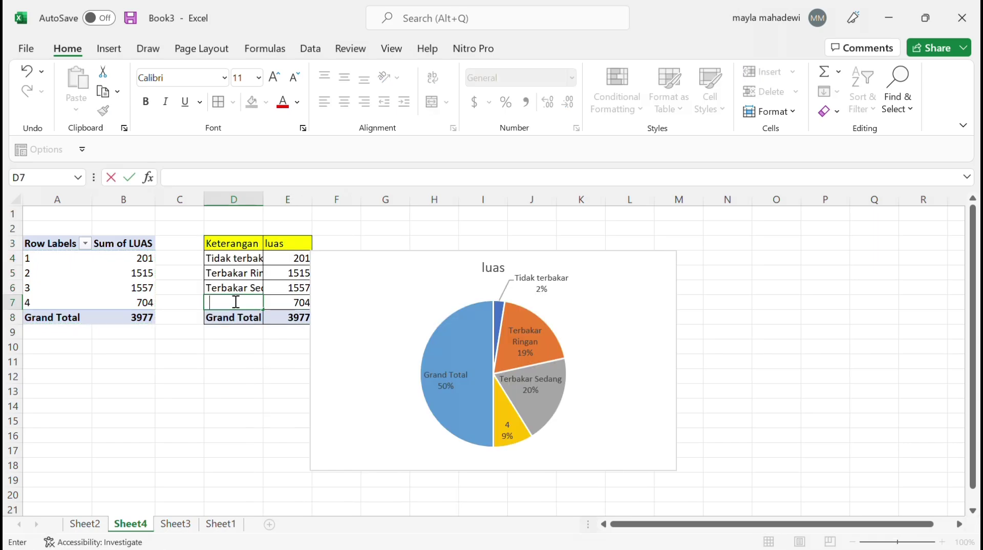
text(bakar Berat)
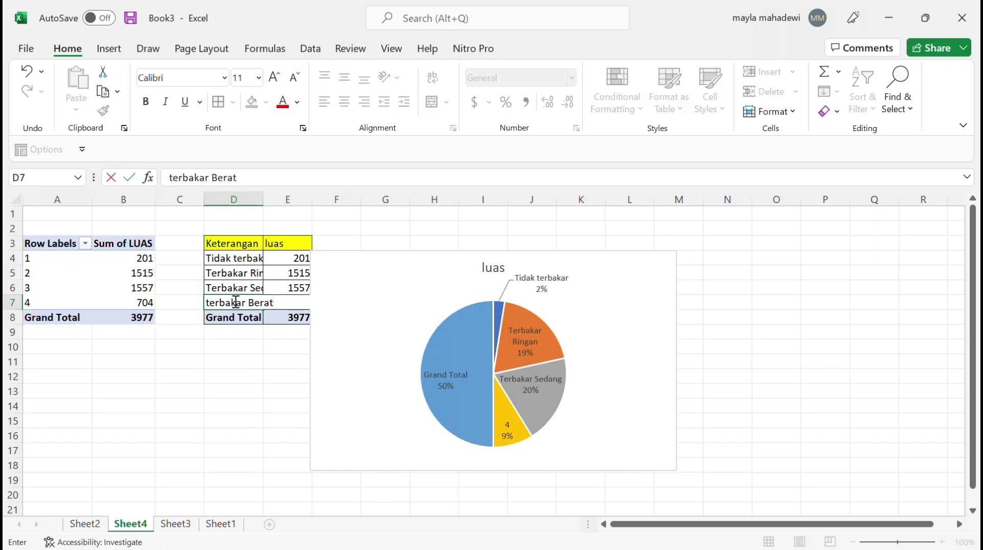
key(Return)
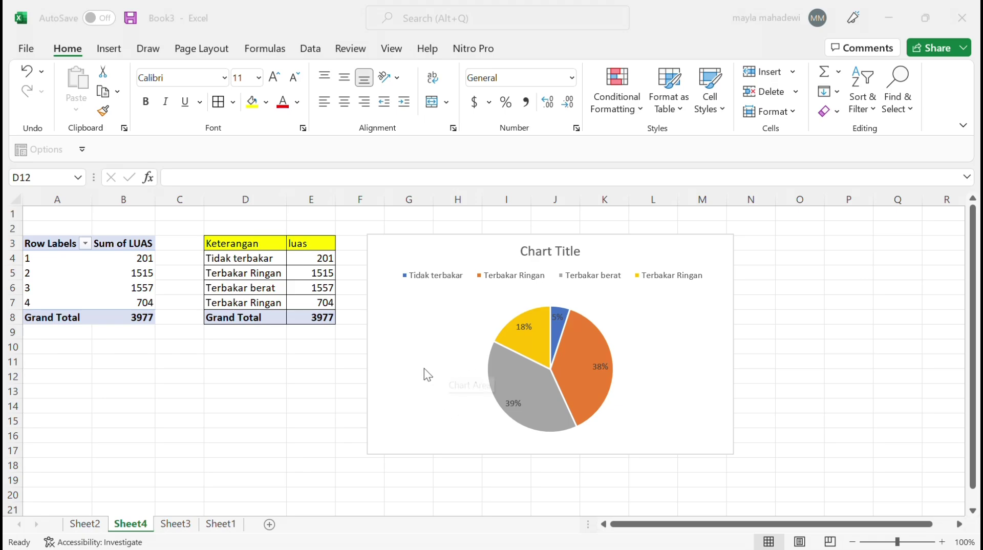
Shrink the pie chart of the burned-area classes and reposition it beside the Keterangan table
drag(376, 251, 404, 267)
drag(493, 394, 452, 353)
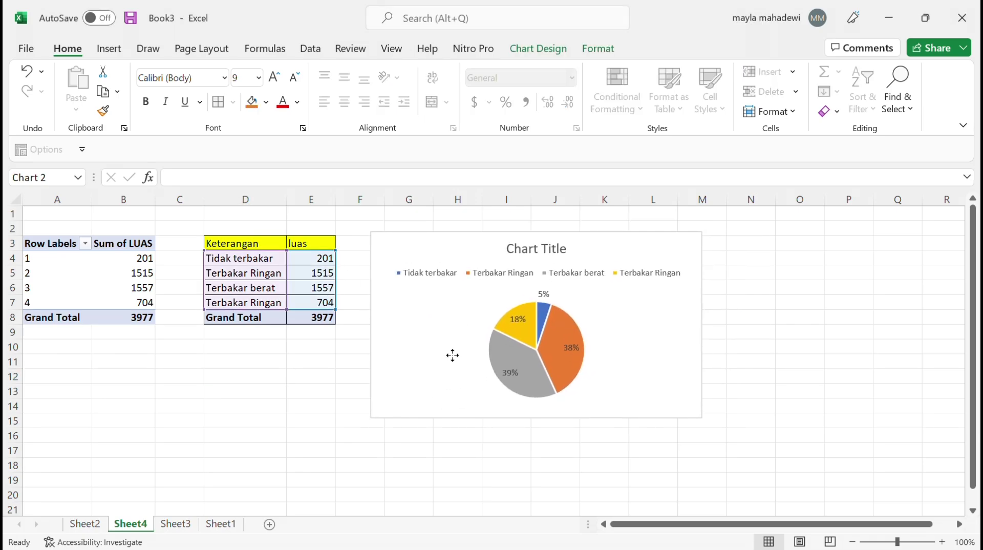
Apply the fifth chart style to the pie chart, giving it a bold title and a legend below the pie
click(111, 49)
click(349, 116)
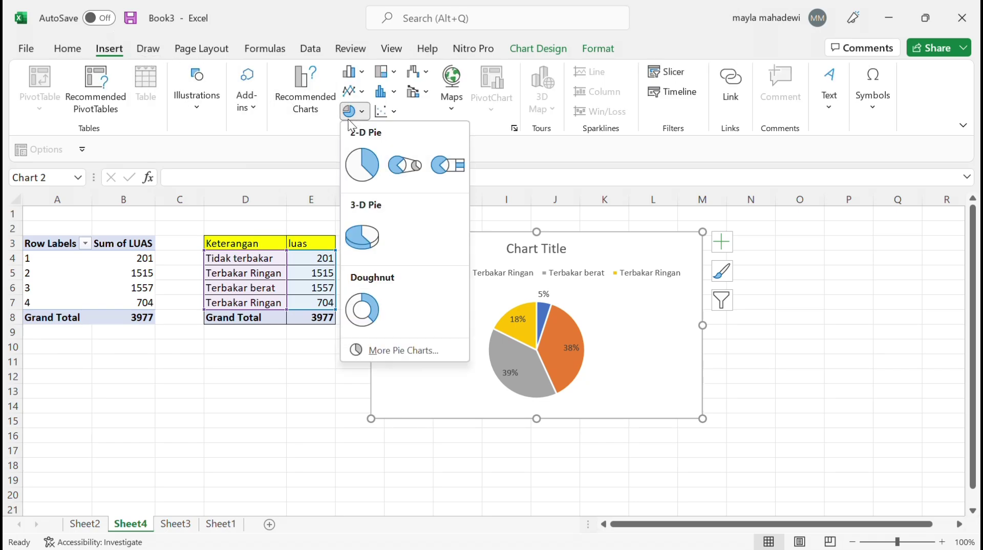
click(657, 334)
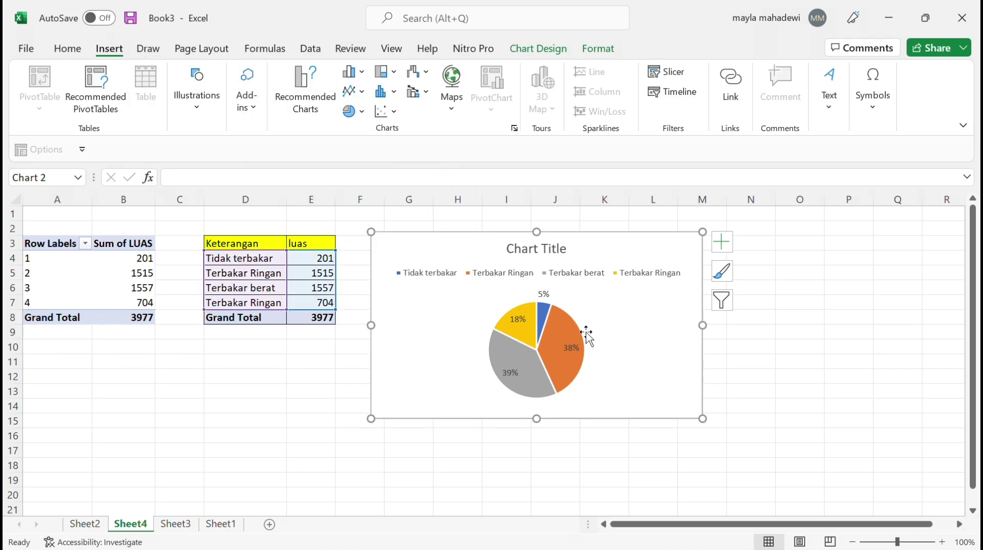
double_click(629, 329)
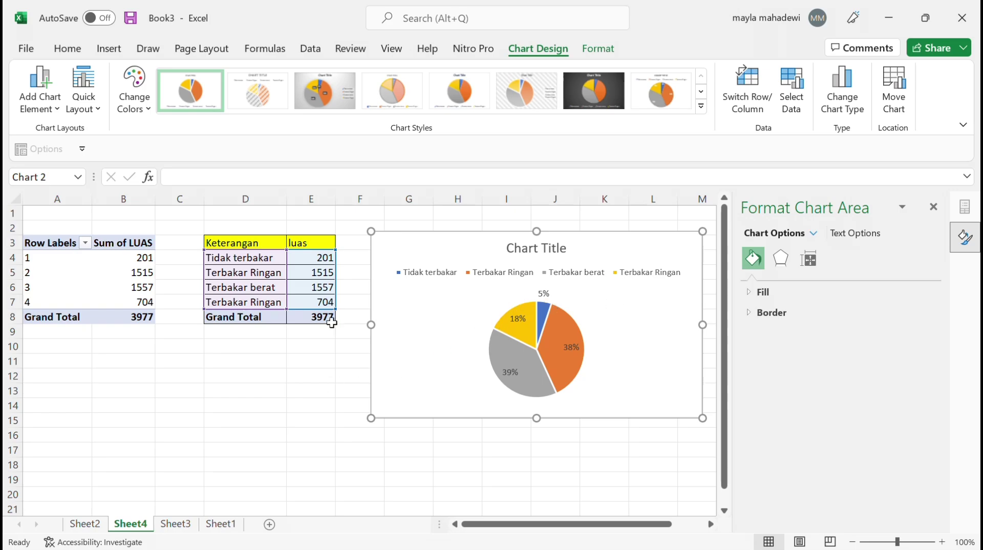
click(447, 98)
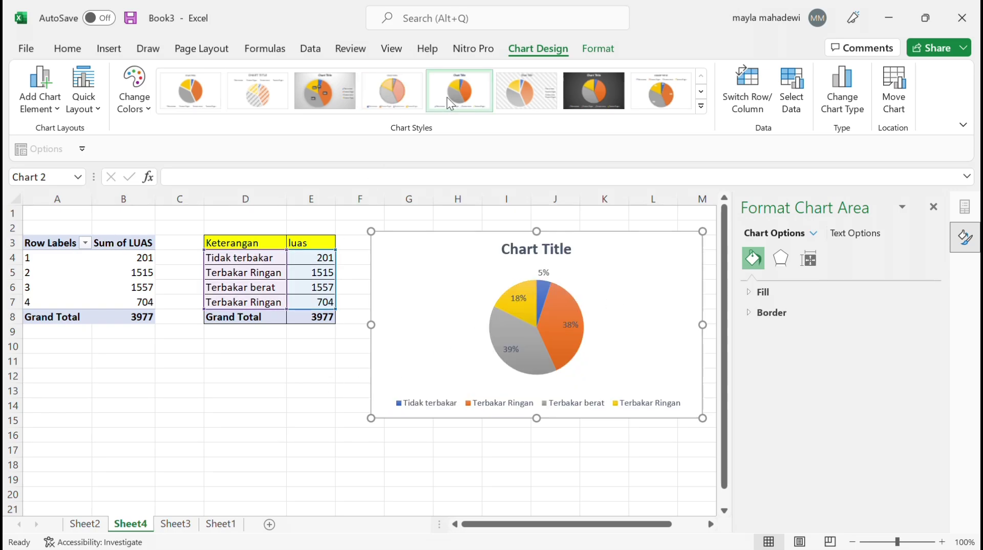
click(293, 376)
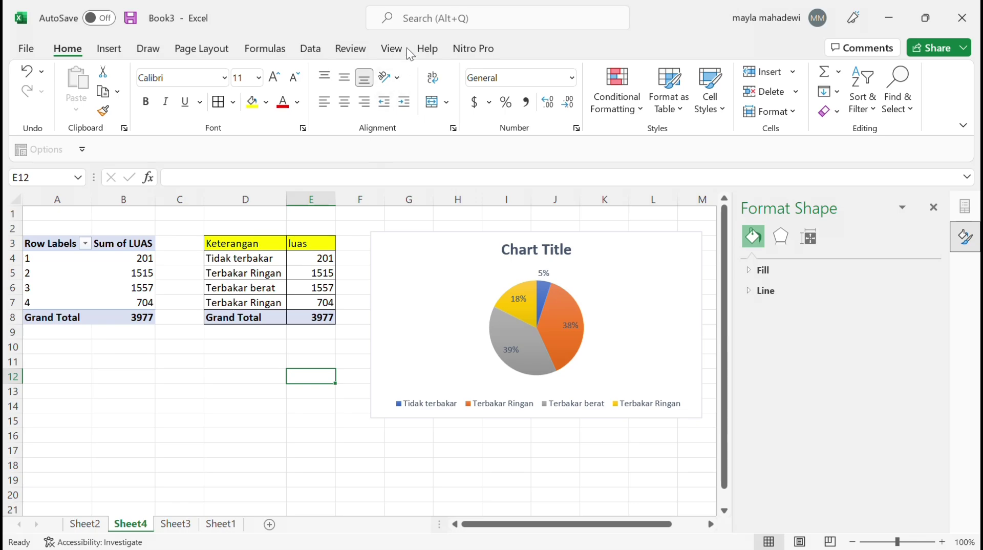
Try to clear the pie chart's placeholder title, and undo the deletion
click(531, 244)
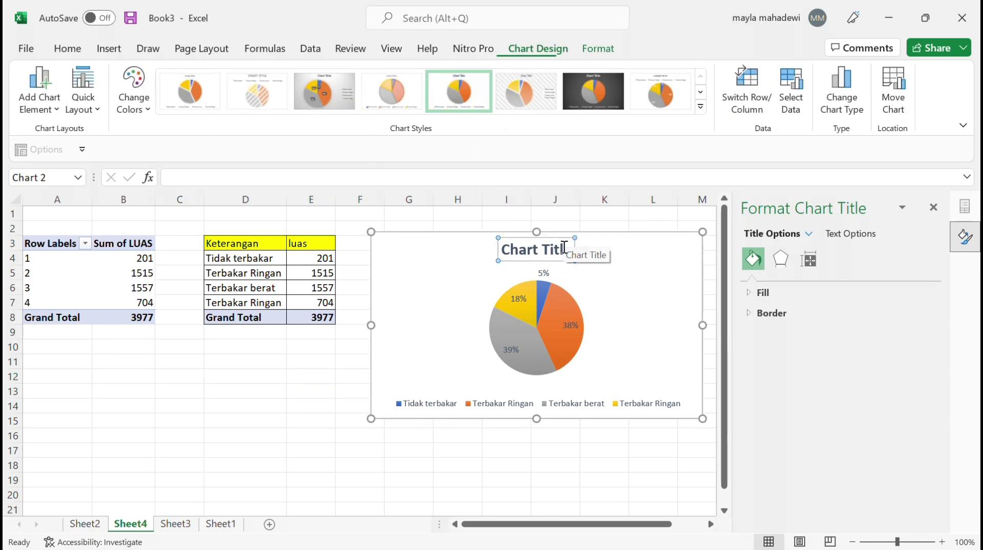
key(BackSpace)
key(BackSpace)
key(BackSpace)
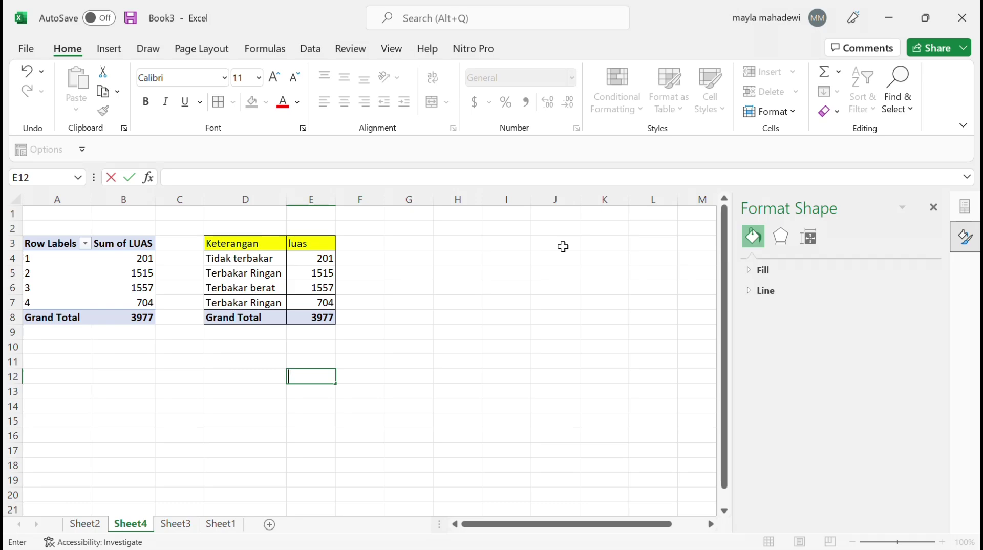
key(ctrl+z)
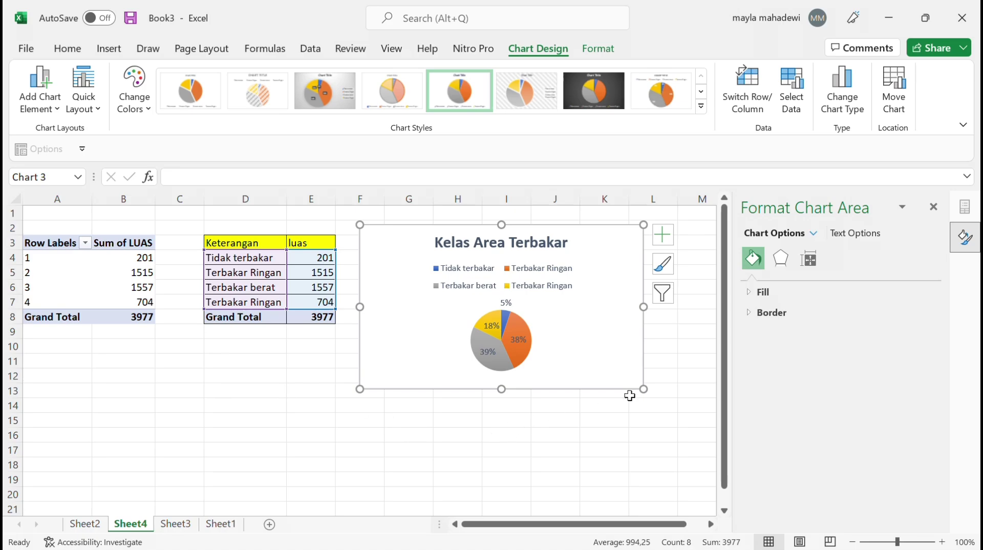
click(315, 359)
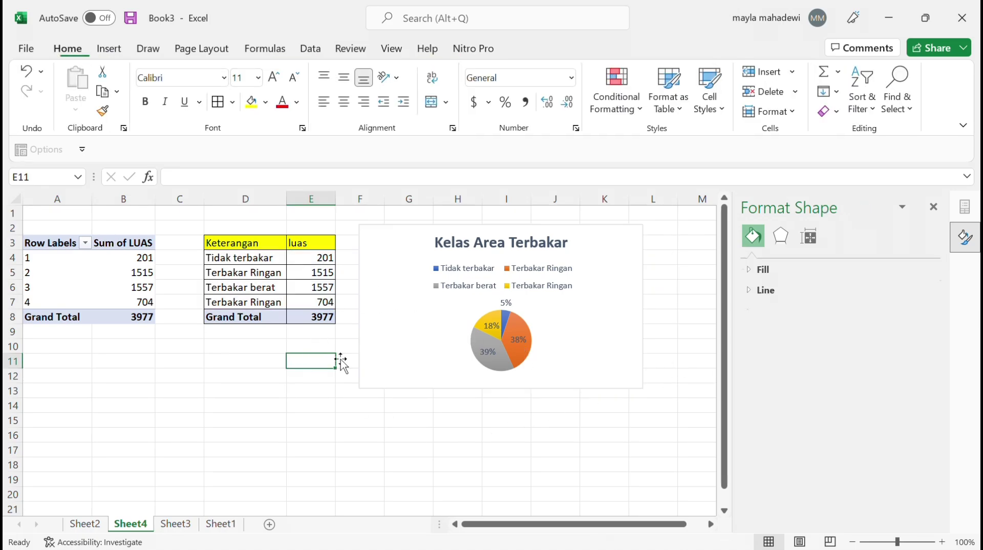